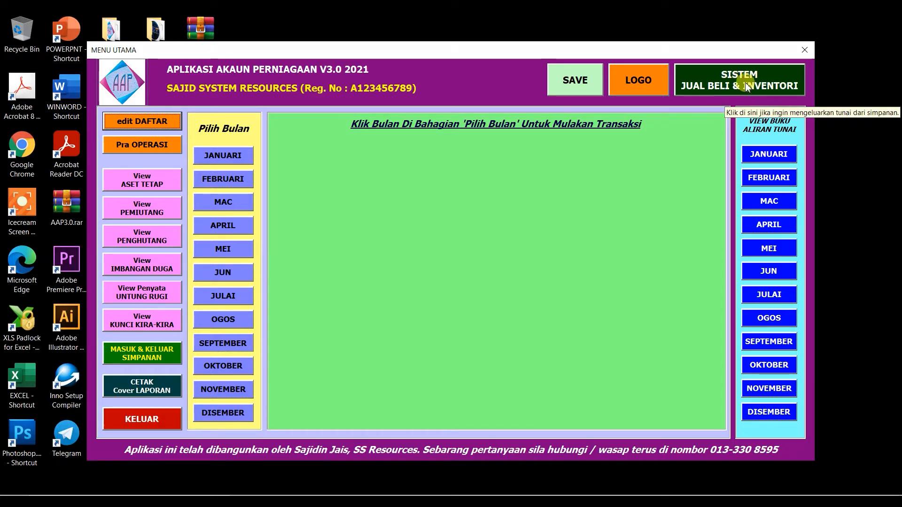
Look over the sales and inventory system, company registration and opening balances forms, returning to the menu each time.
click(723, 88)
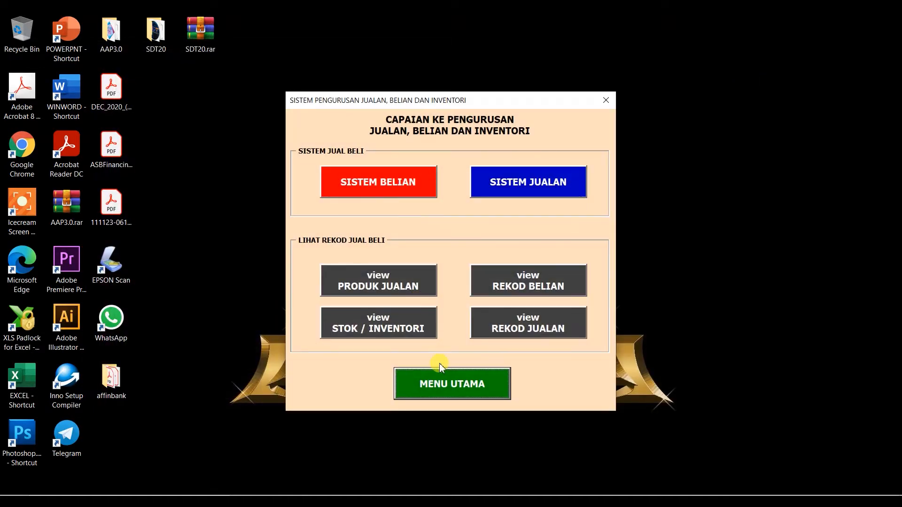
click(439, 382)
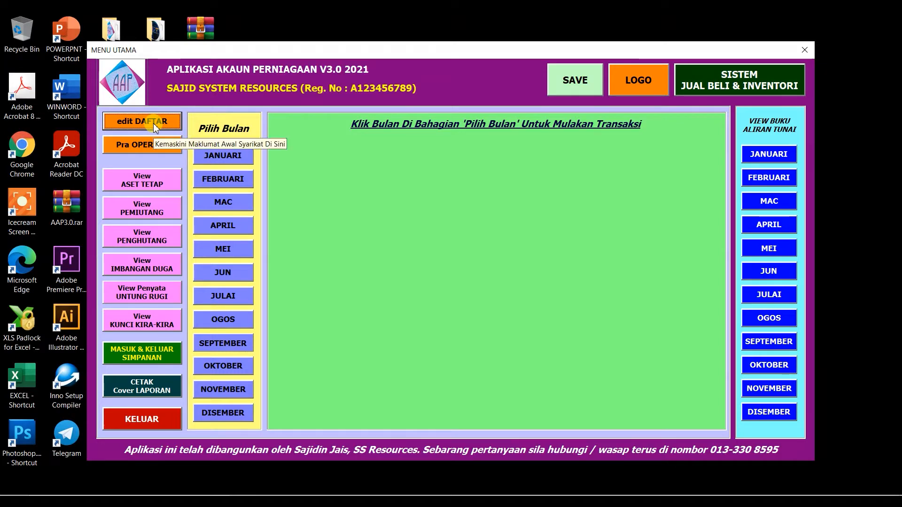
click(148, 124)
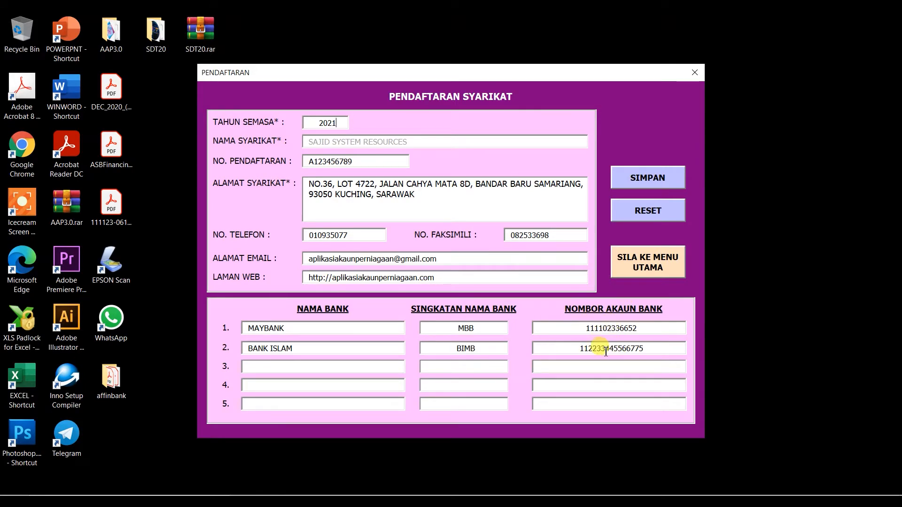
click(653, 272)
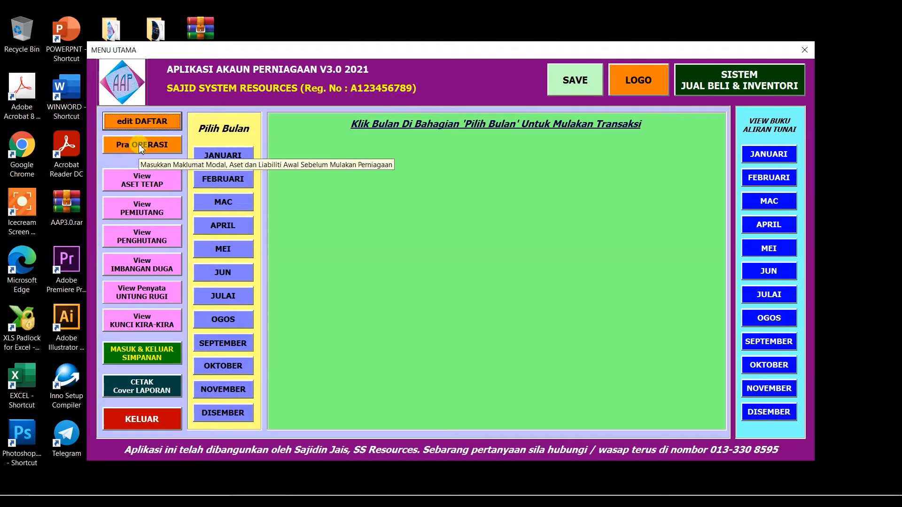
click(139, 144)
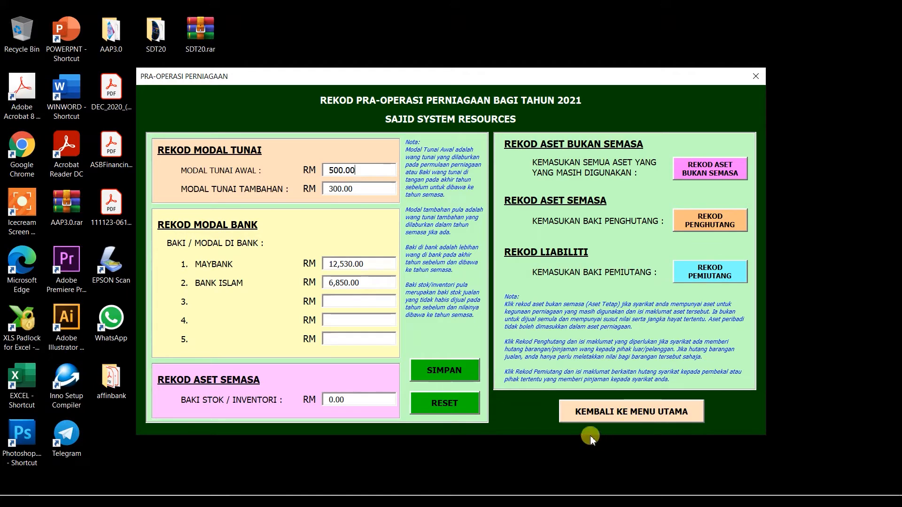
click(622, 416)
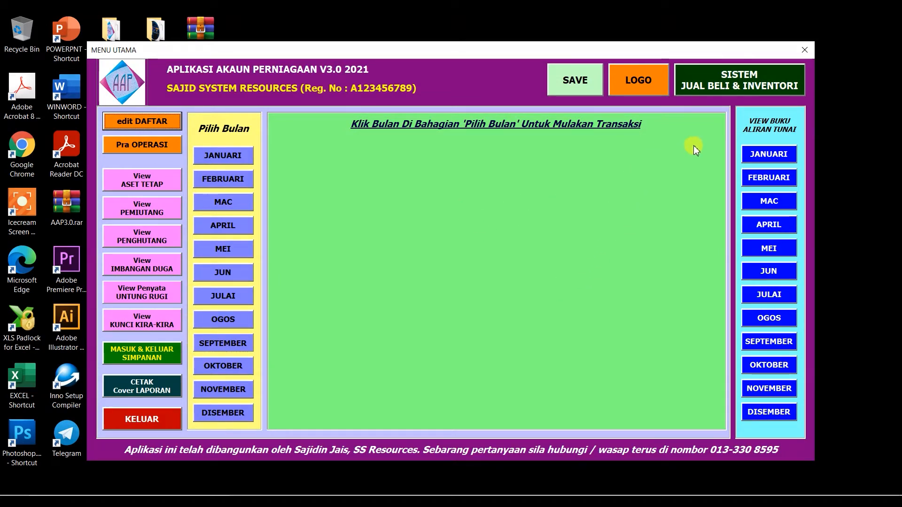
Check the sales and inventory system again and the January cash-flow book, then return to the main menu.
click(752, 86)
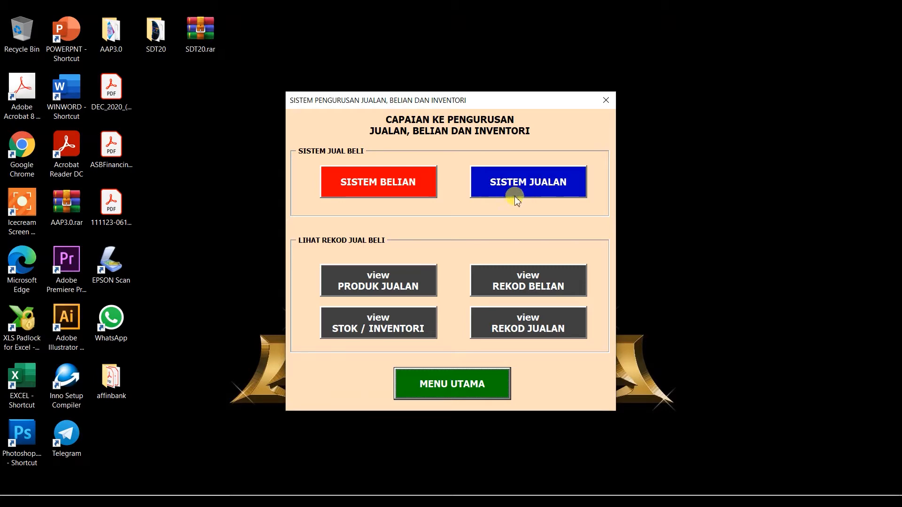
click(469, 382)
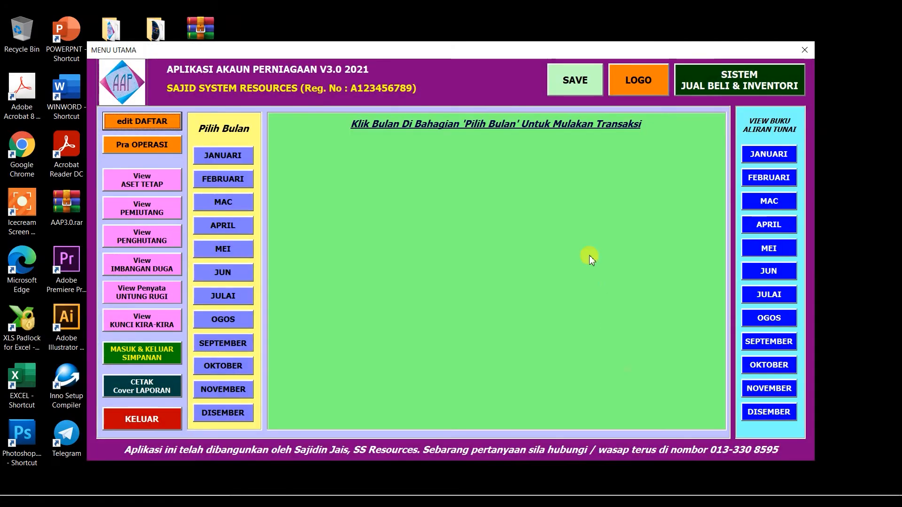
click(773, 155)
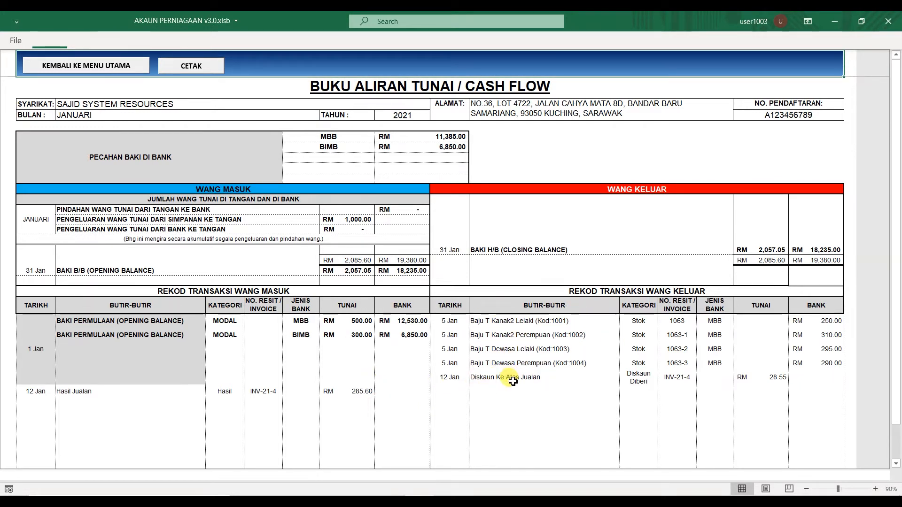
click(97, 66)
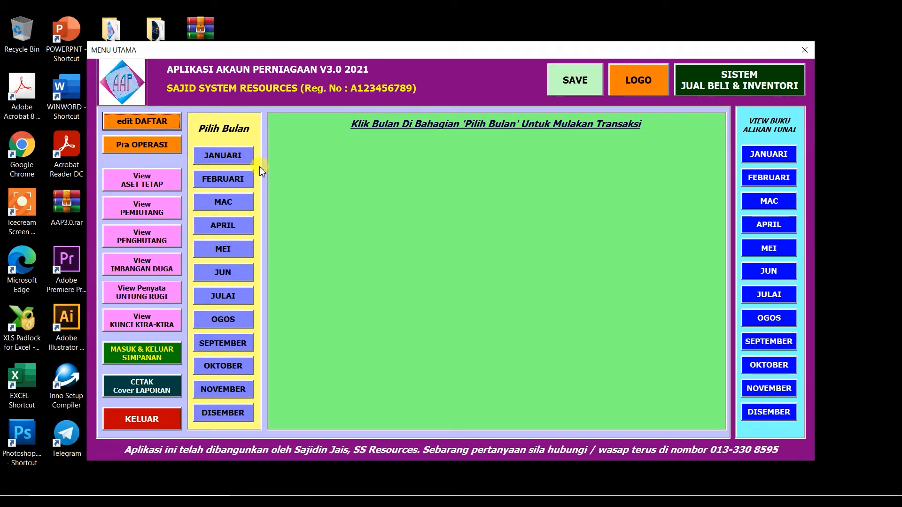
Choose JANUARI under Pilih Bulan, briefly trying FEBRUARI and MAC first.
click(231, 154)
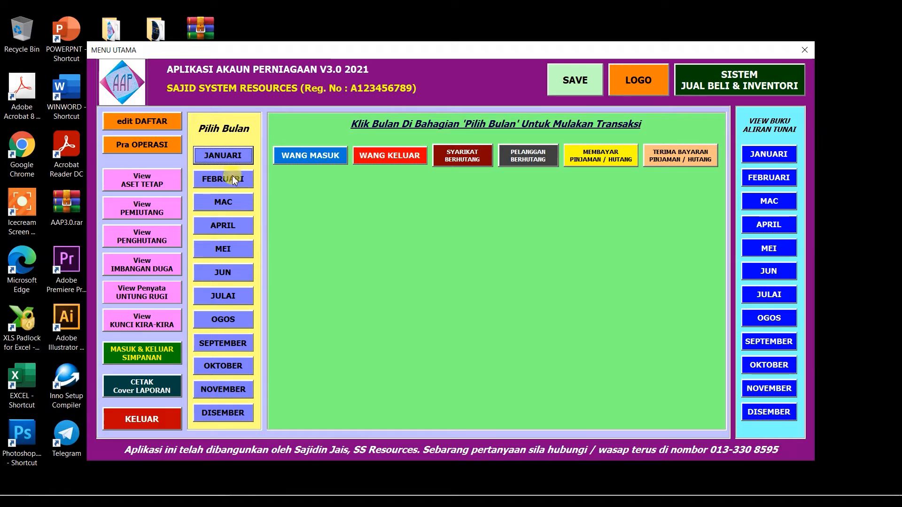
click(230, 179)
click(230, 204)
click(225, 159)
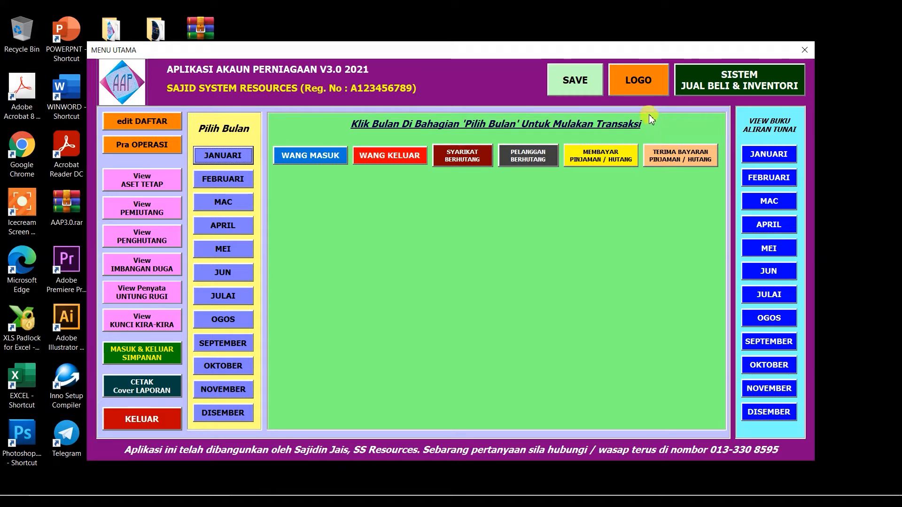
Open the LOGO sheet and nudge the SS Resources logo slightly to the right within its frame.
click(632, 82)
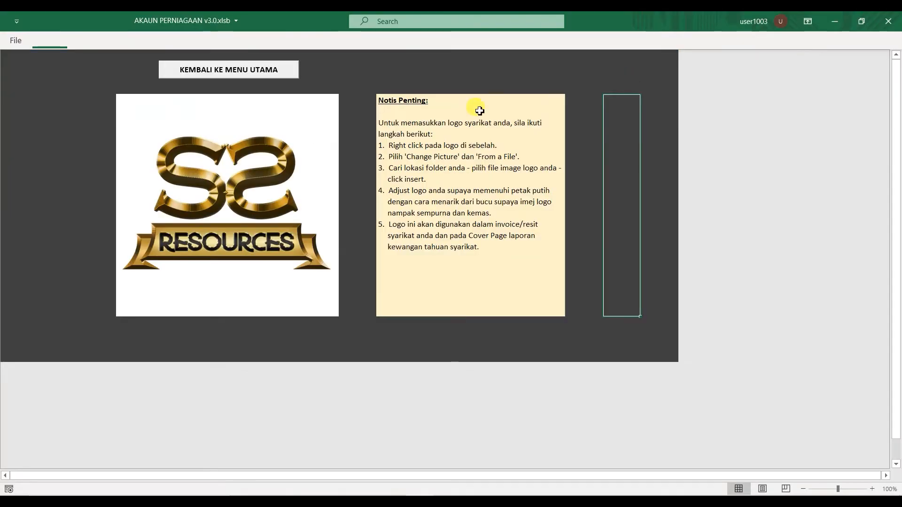
click(226, 196)
drag(253, 210, 252, 201)
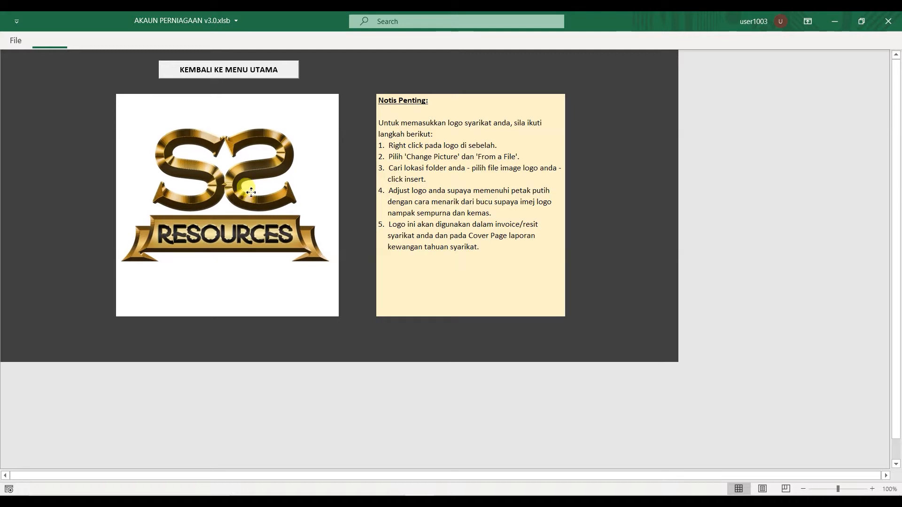
click(268, 106)
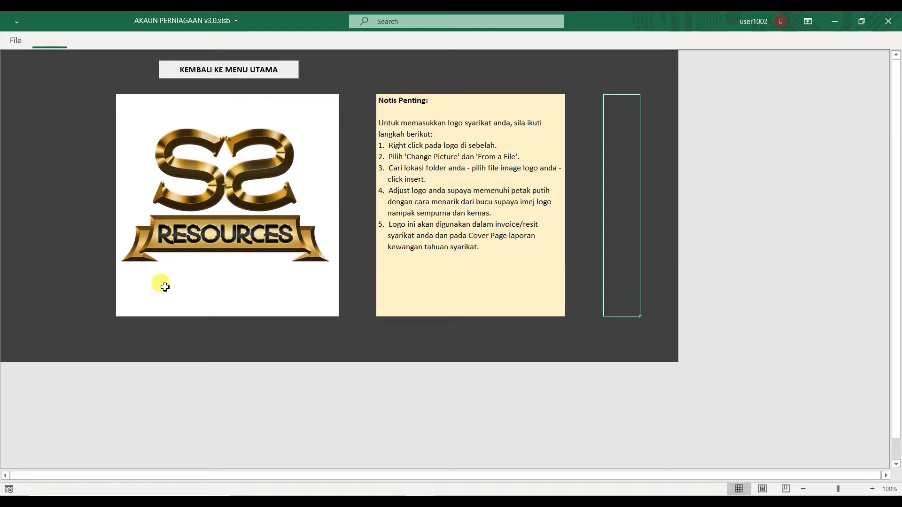
click(253, 175)
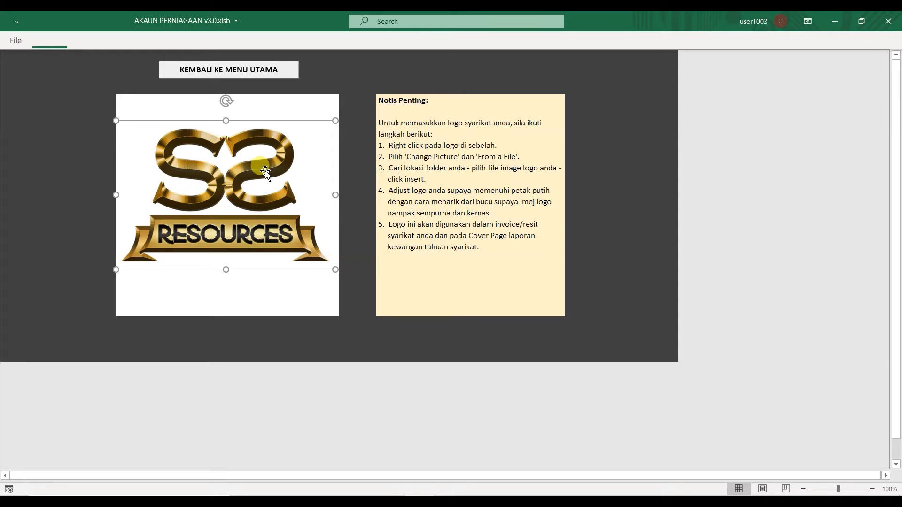
drag(265, 170, 267, 171)
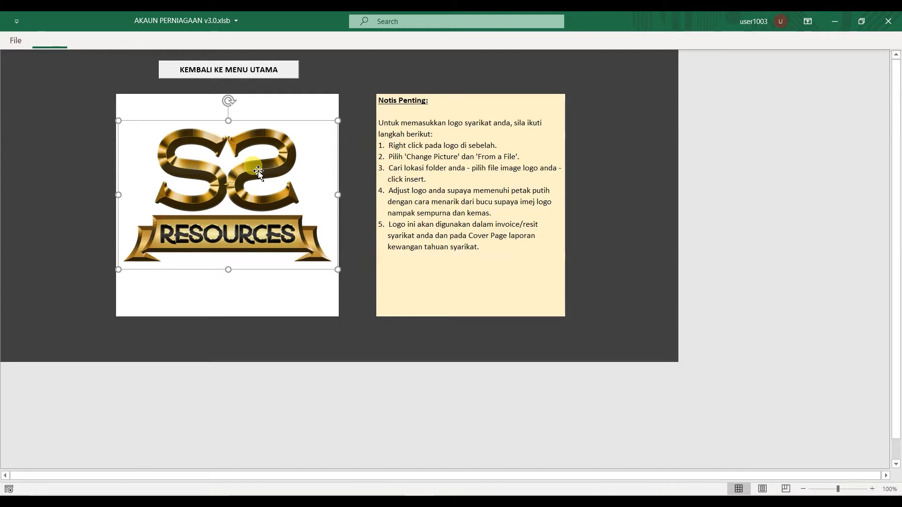
Start changing the logo from a file, browsing to D:\EXCEL APPS\BUKU TUNAI KOMPREHENSIF.
right_click(258, 170)
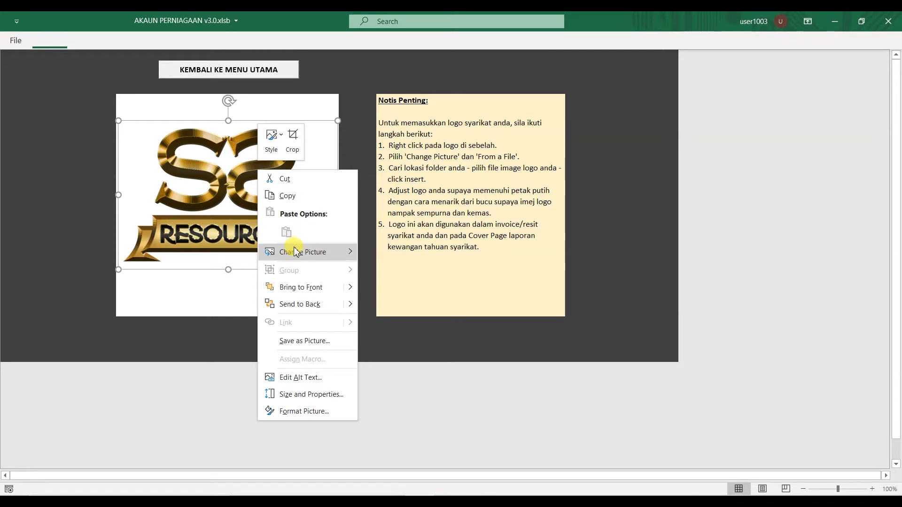
mouse_move(296, 257)
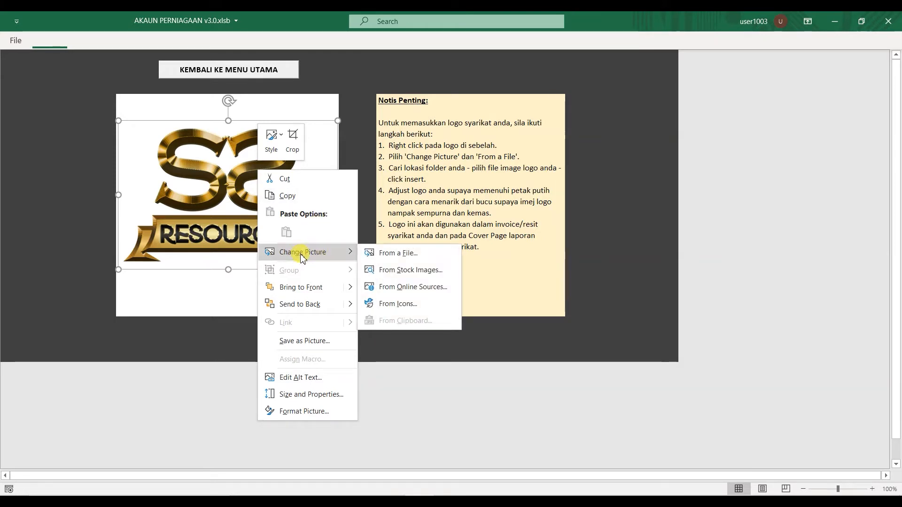
click(407, 256)
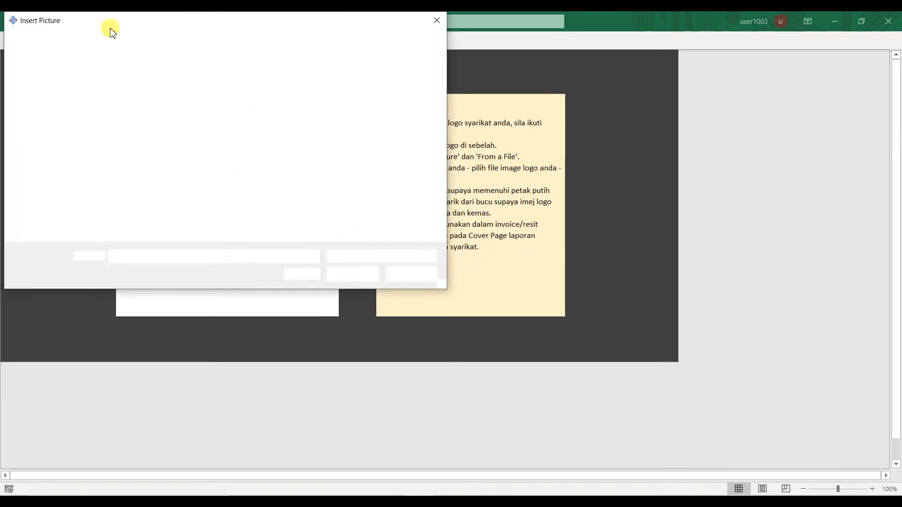
drag(77, 23, 199, 83)
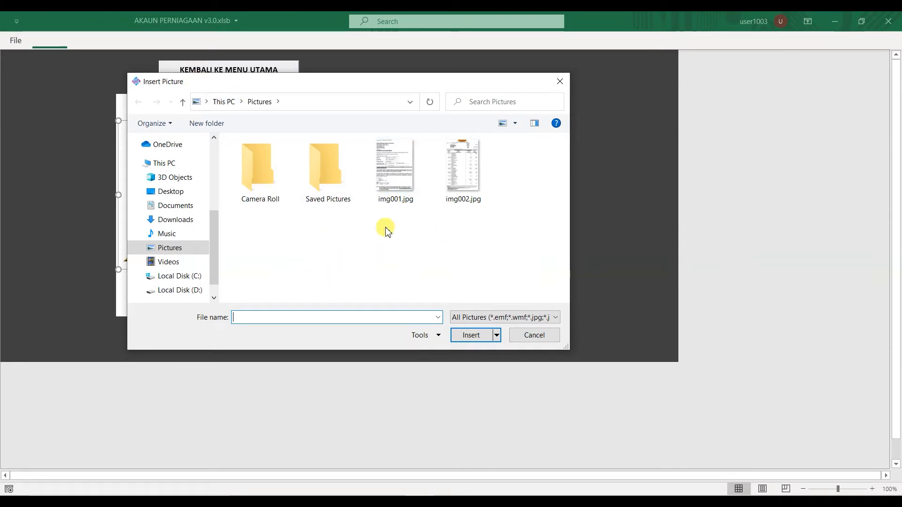
drag(210, 272, 211, 282)
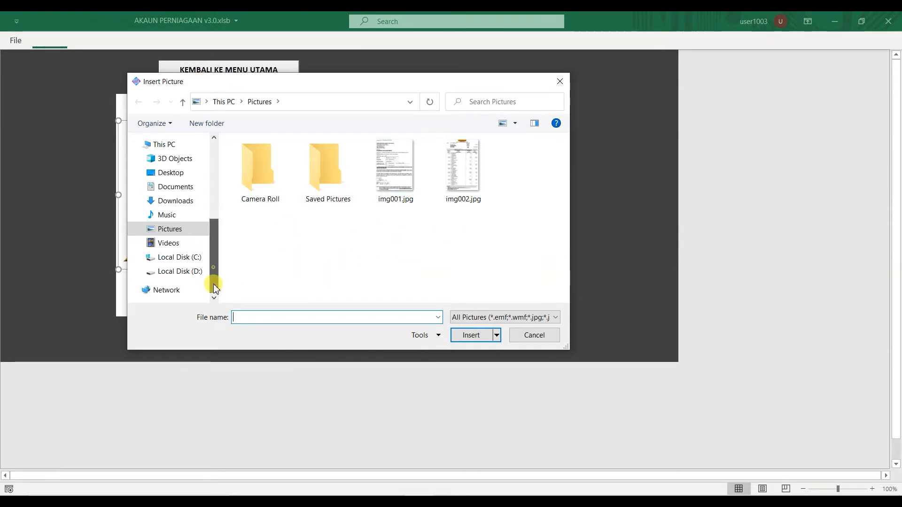
click(177, 276)
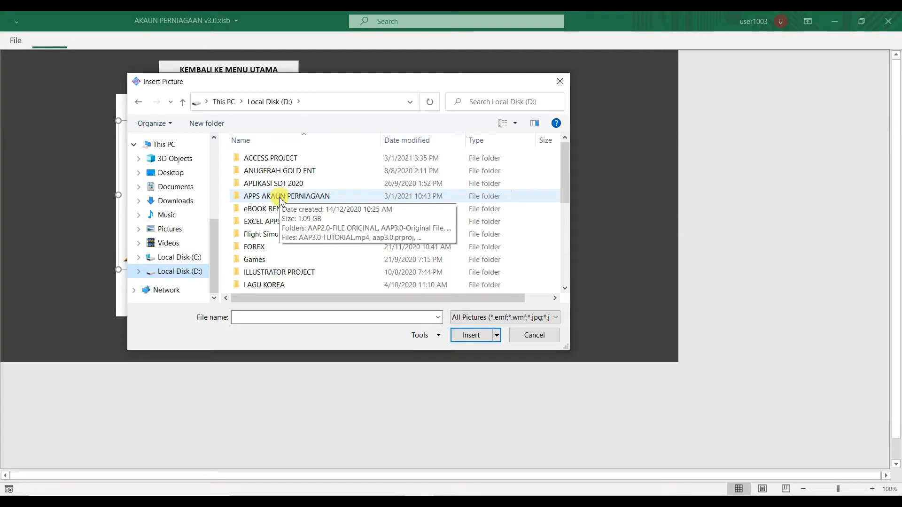
click(277, 223)
double_click(277, 222)
double_click(282, 159)
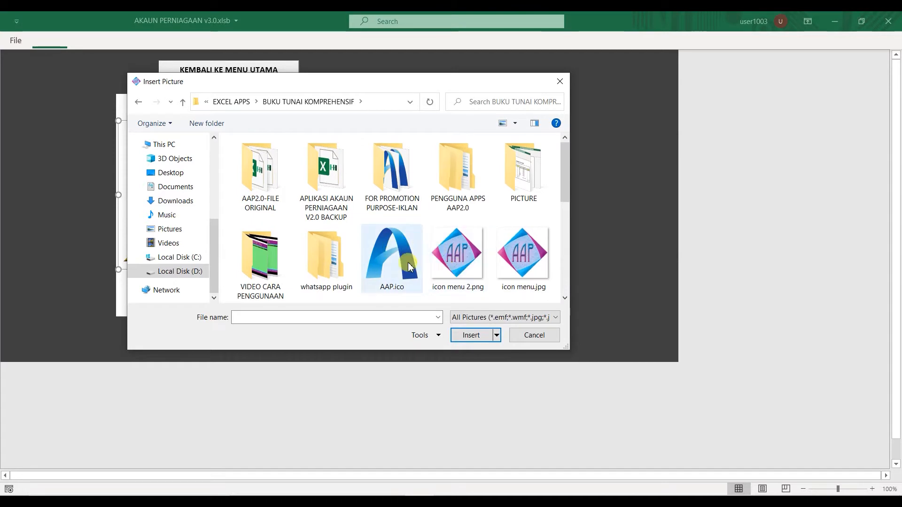
Preview icon menu.jpg, AAP.ico and icon menu 2.png, cancel the replacement, and nudge the logo lower.
click(522, 256)
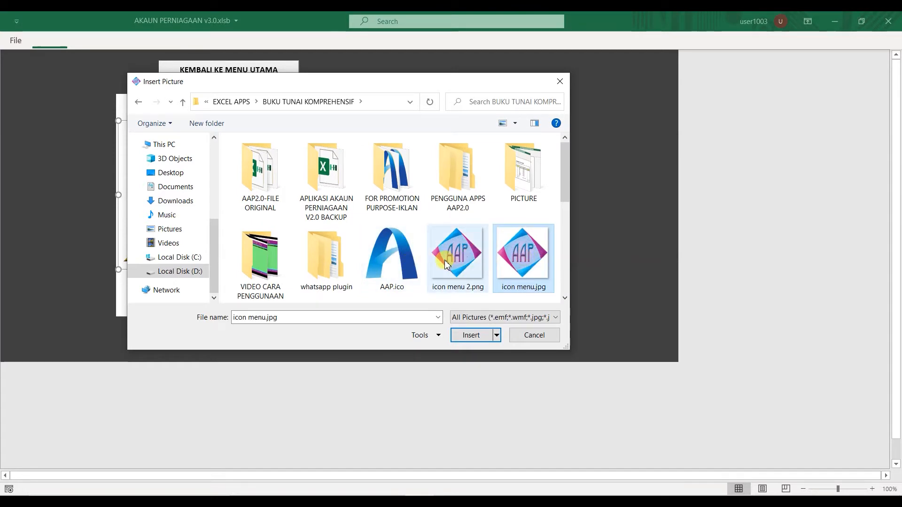
click(386, 264)
click(435, 258)
click(496, 271)
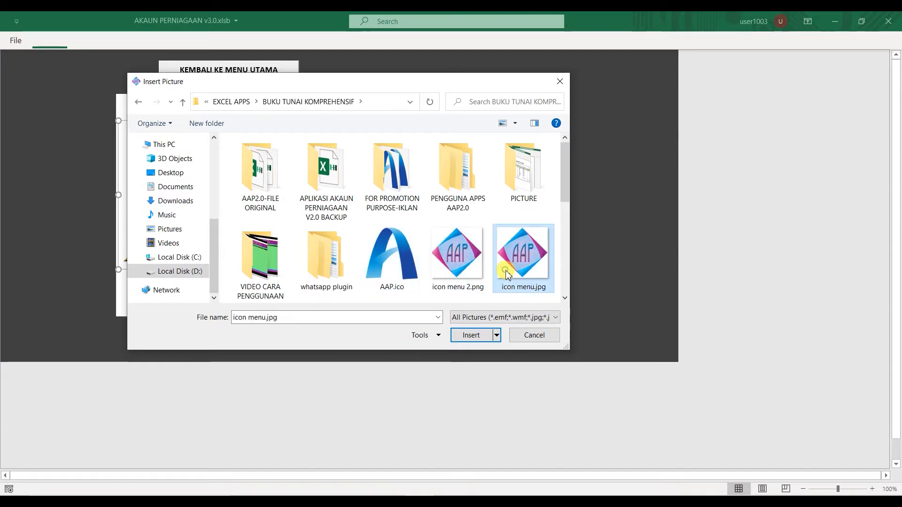
click(534, 335)
mouse_move(285, 238)
mouse_down()
mouse_move(268, 286)
mouse_move(284, 242)
mouse_up()
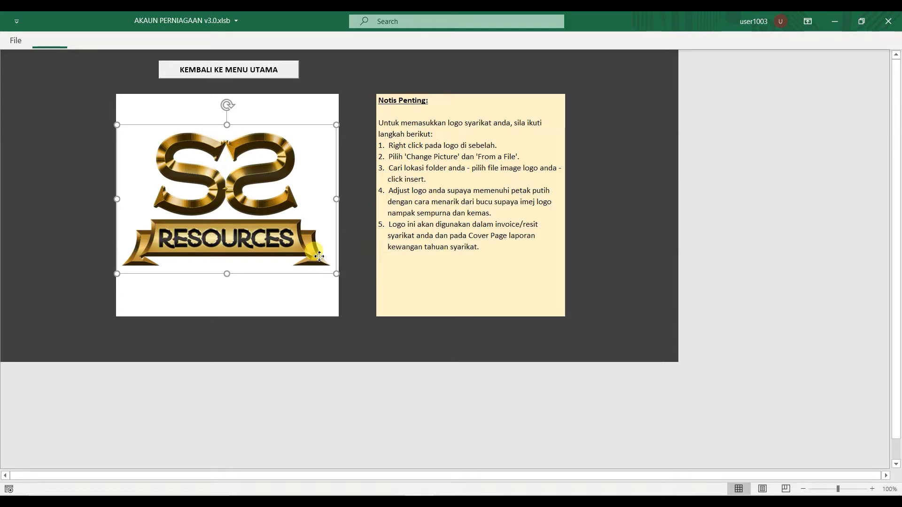
Return to the main menu, start the CETAK Cover LAPORAN print, confirm Yes, then cancel the Print dialog.
click(361, 241)
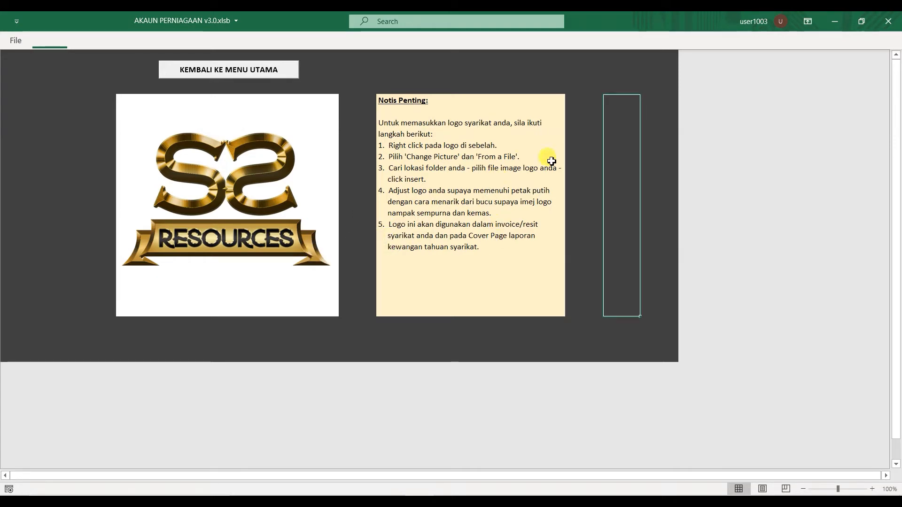
click(191, 68)
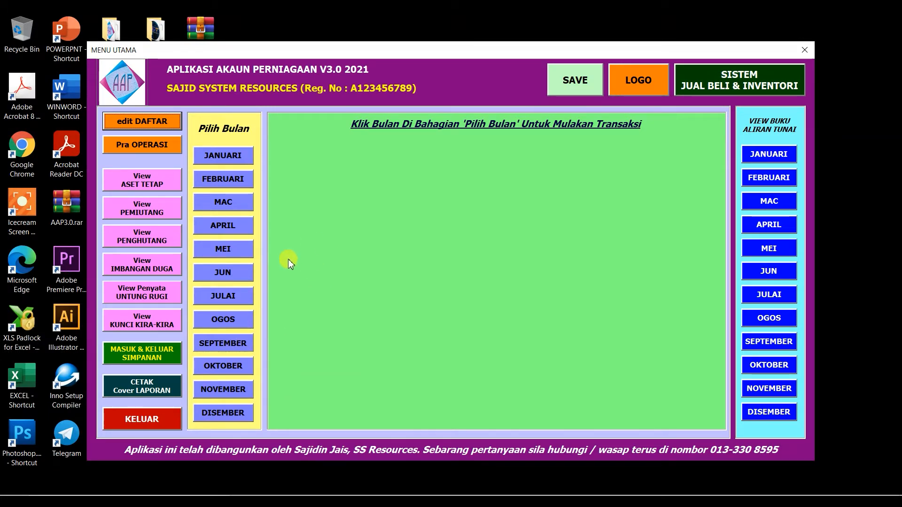
click(147, 392)
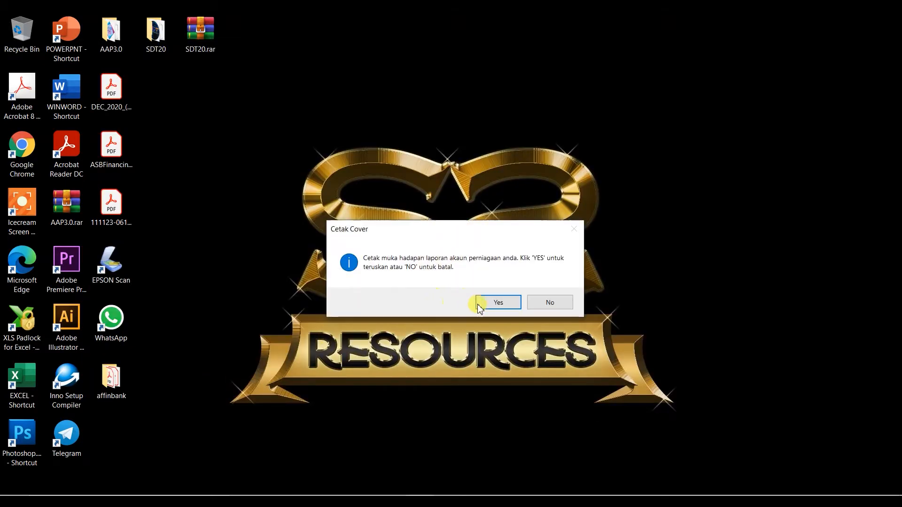
click(486, 303)
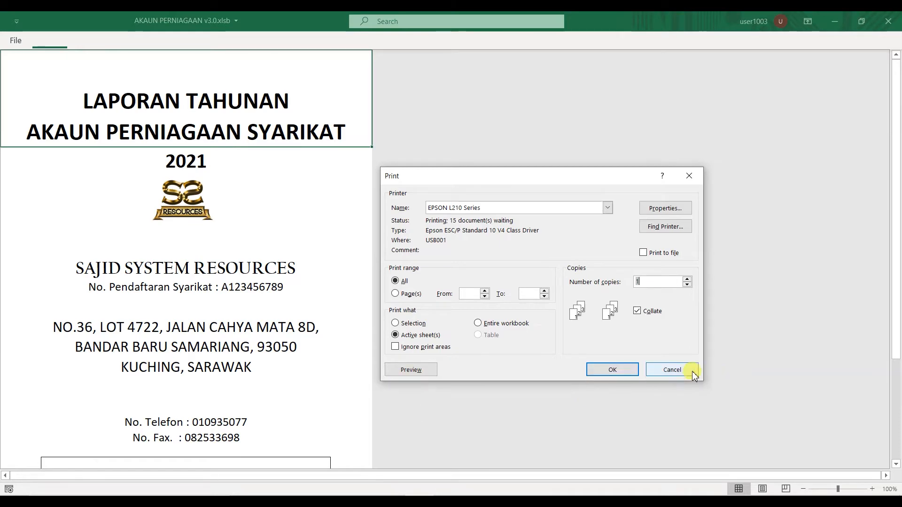
click(678, 371)
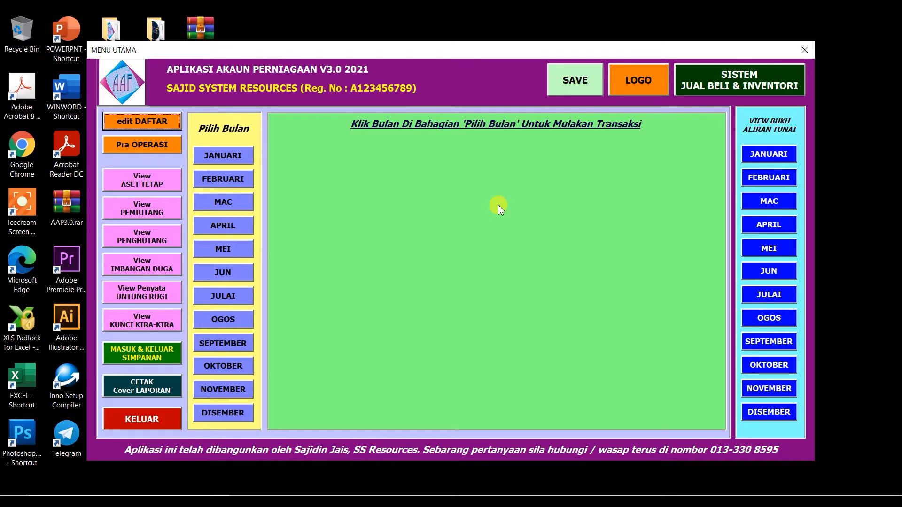
Open SISTEM BELIAN, acknowledge the notice, and browse registered products 1001–1004 in PENDAFTARAN PRODUK.
click(706, 88)
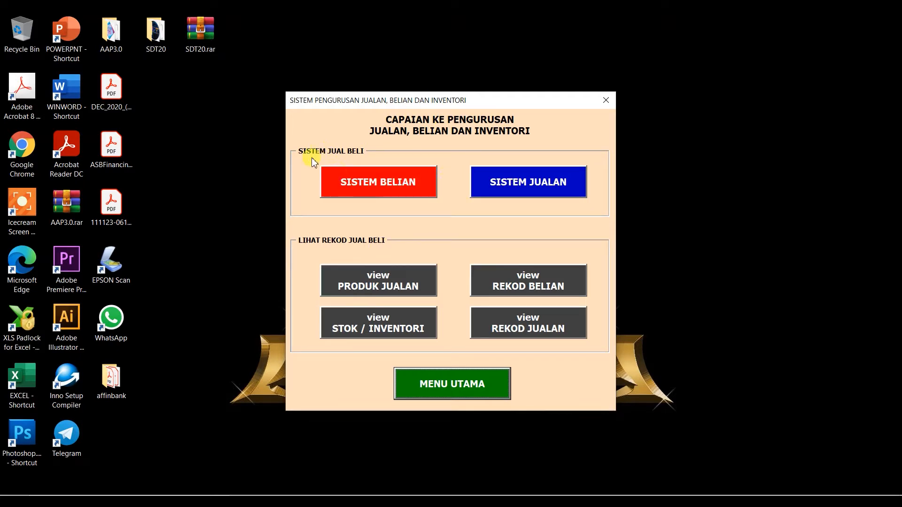
click(374, 191)
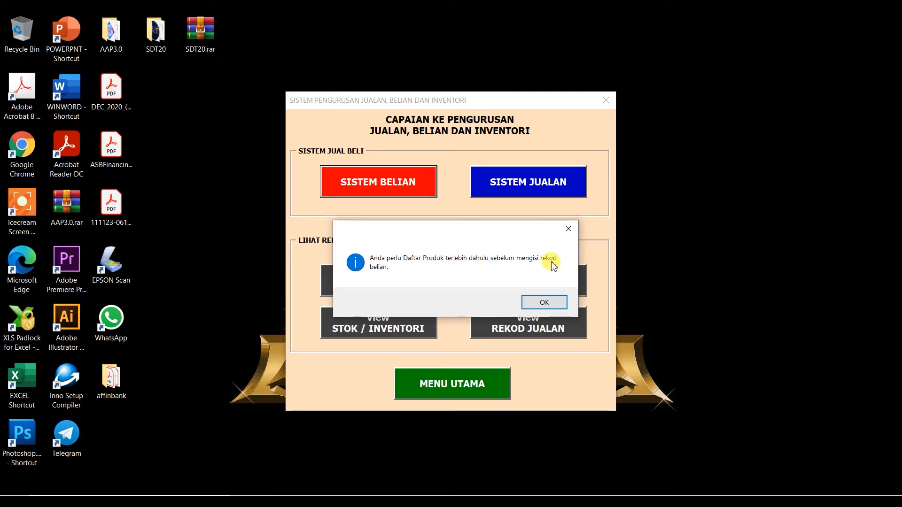
click(545, 303)
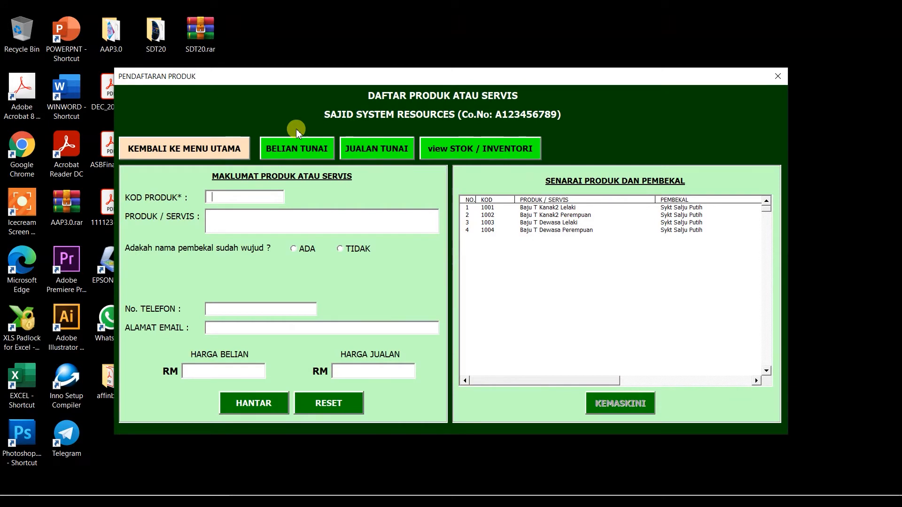
click(490, 223)
click(488, 208)
click(489, 215)
click(490, 223)
click(492, 230)
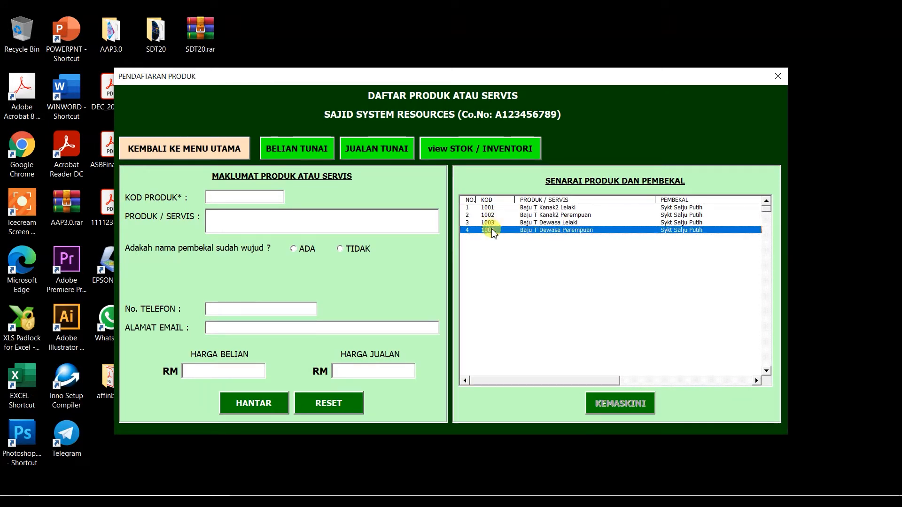
Enter product code 1005 and name Kasut Sekolah Lelaki after checking the registered list.
click(489, 208)
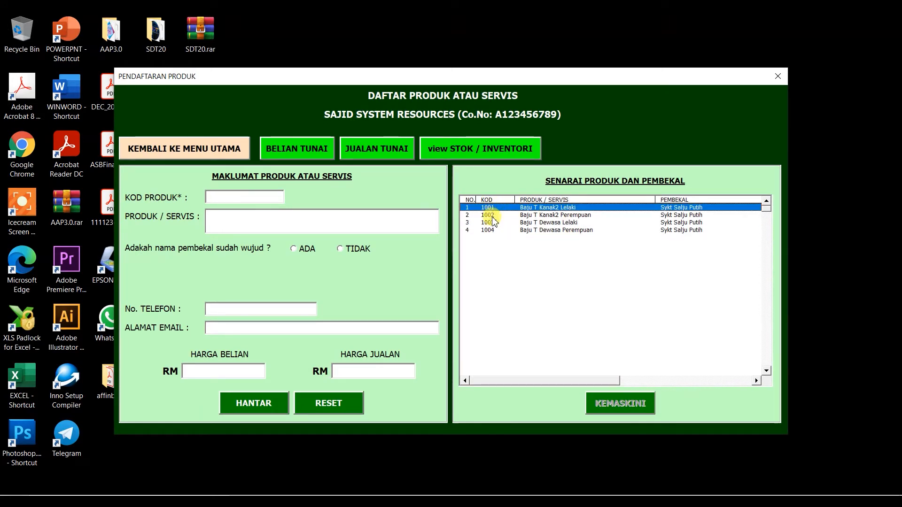
click(490, 223)
click(489, 216)
click(492, 230)
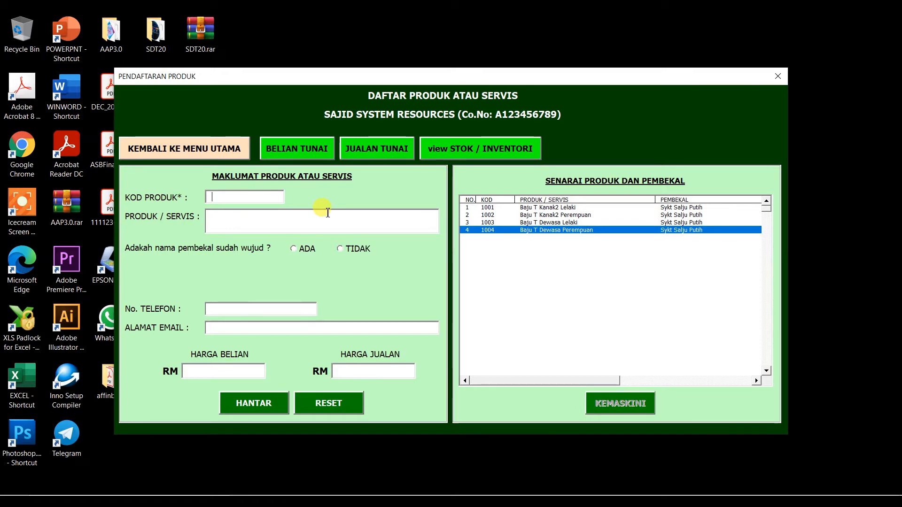
text(005)
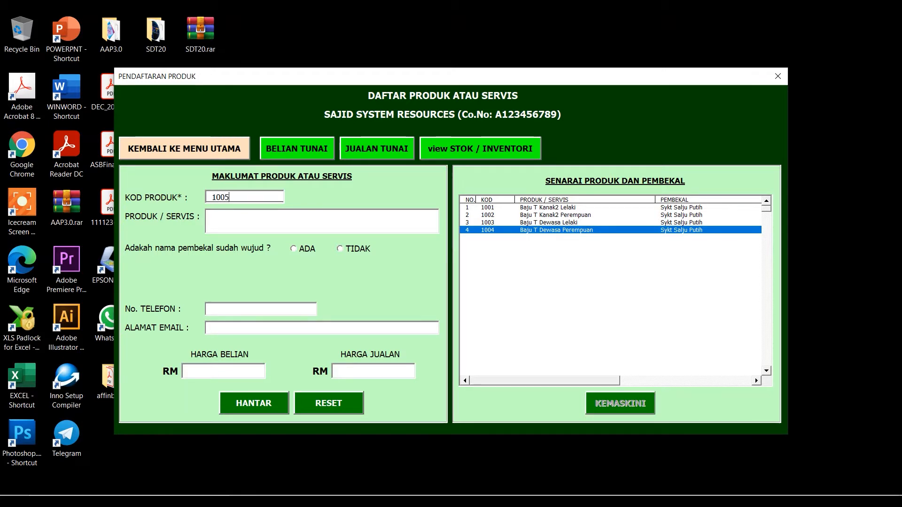
key(Tab)
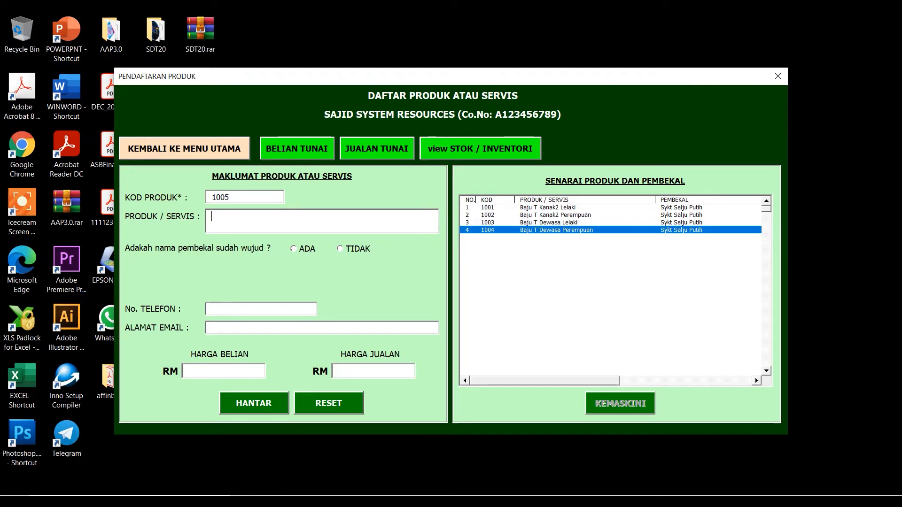
text(Kasut Sekolah)
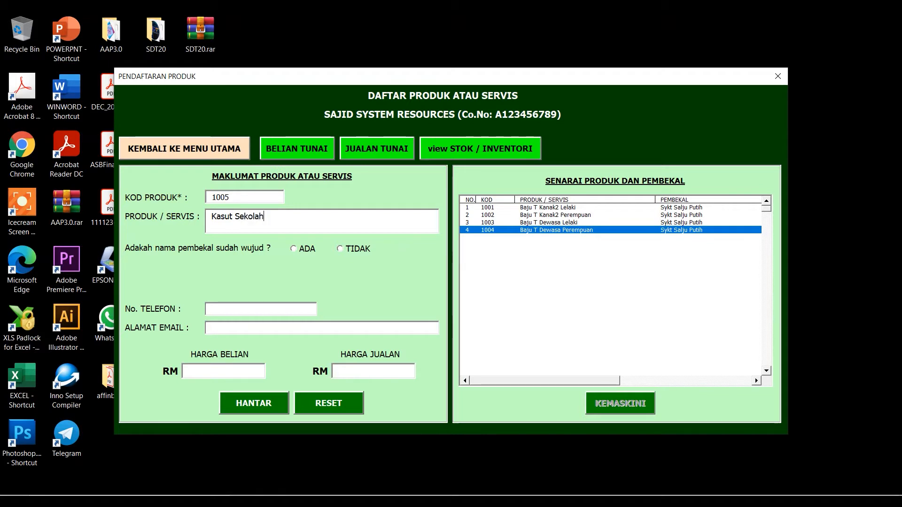
text( Lelaki)
key(Tab)
Mark the supplier as new and enter Sykt Permata with its phone number and e-mail.
click(295, 251)
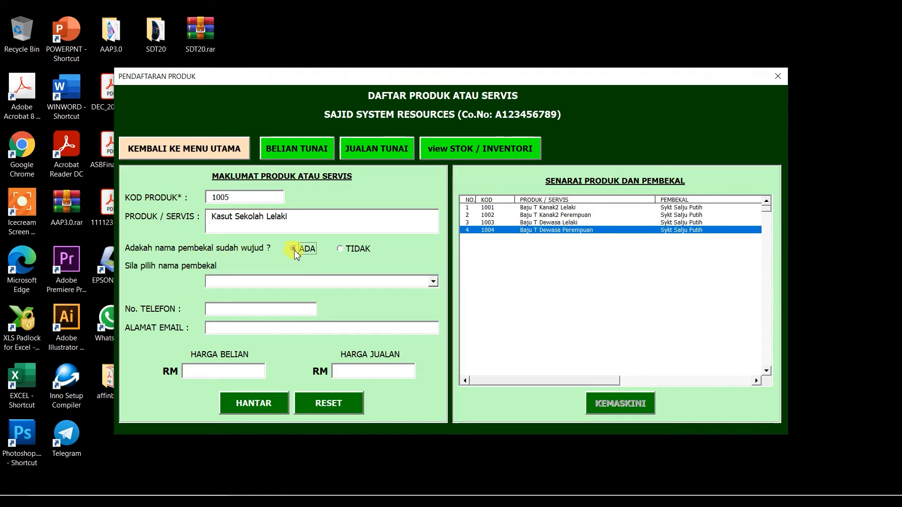
click(433, 282)
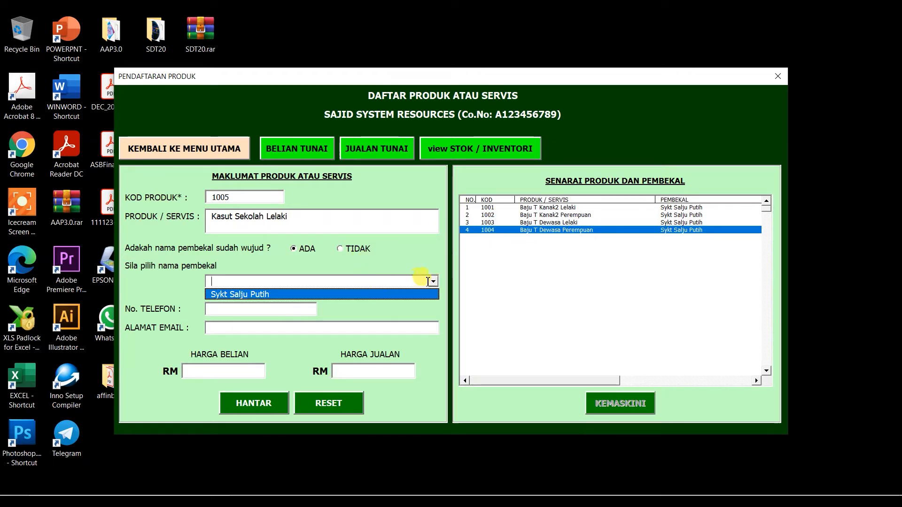
click(433, 282)
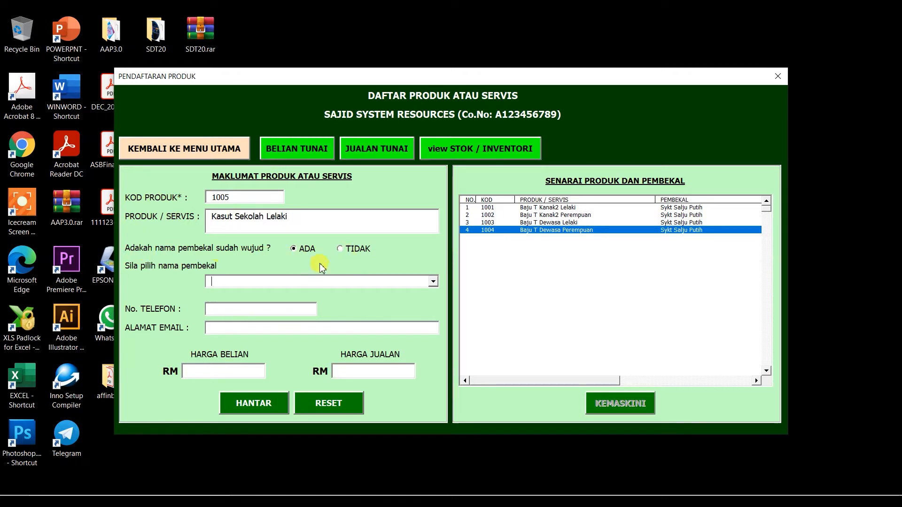
click(341, 250)
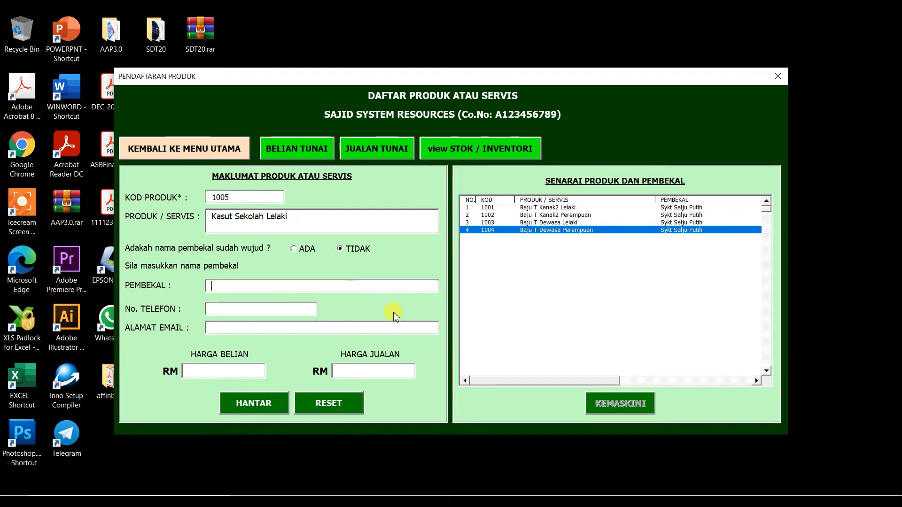
text(Sykt)
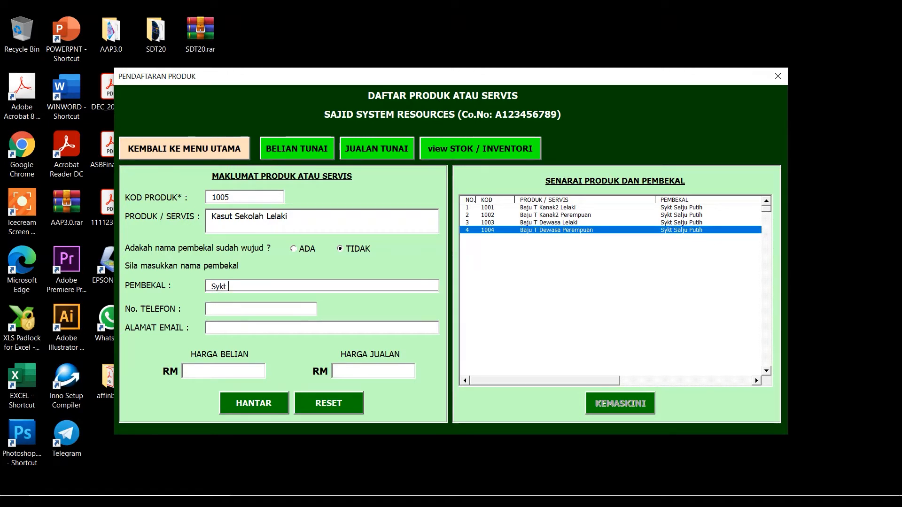
text(Permata)
key(Tab)
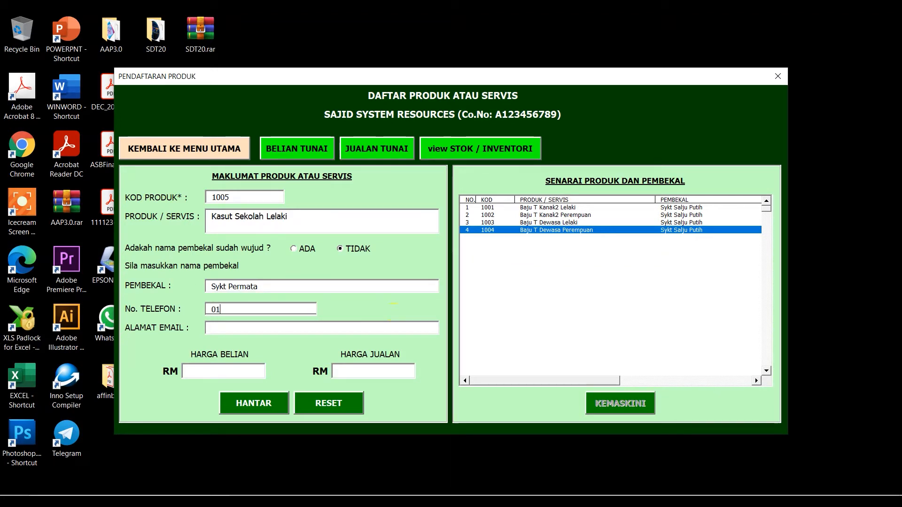
key(Tab)
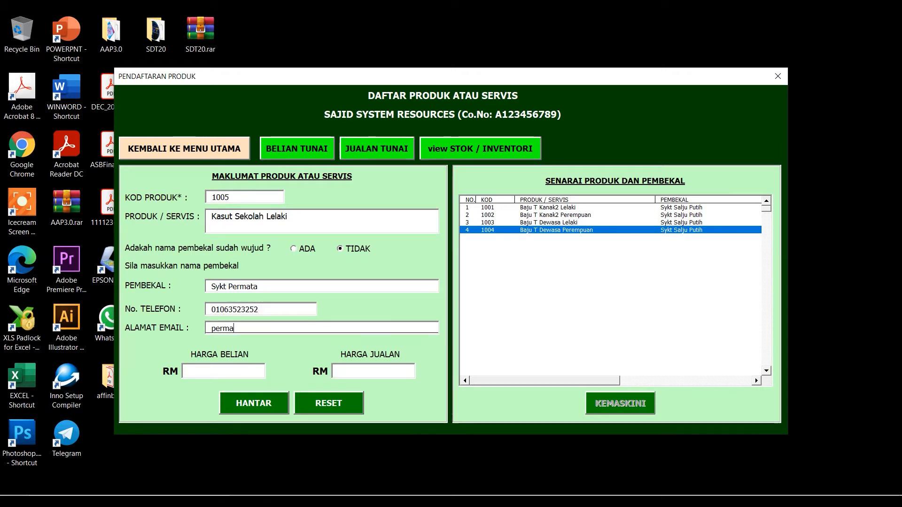
key(Tab)
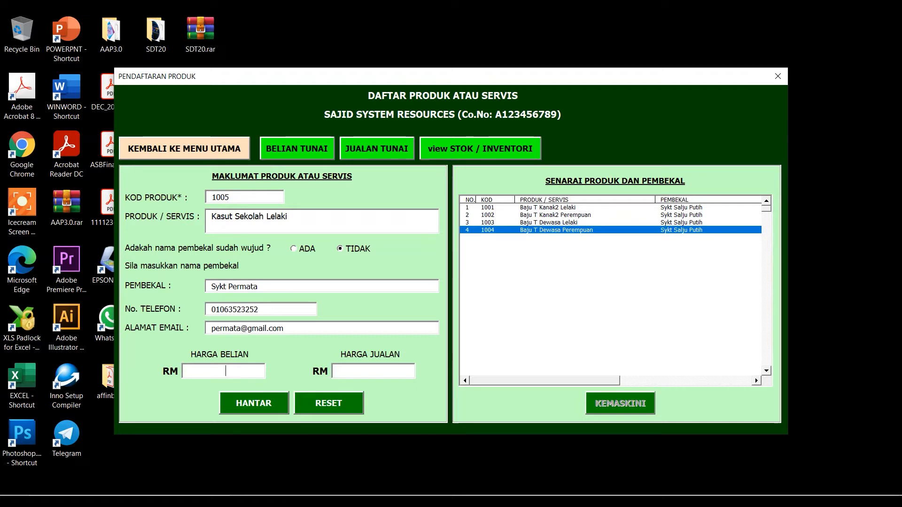
Set buying price RM12.5 and selling price RM35.9, then submit with HANTAR.
text(12.5)
text(35.)
text(9)
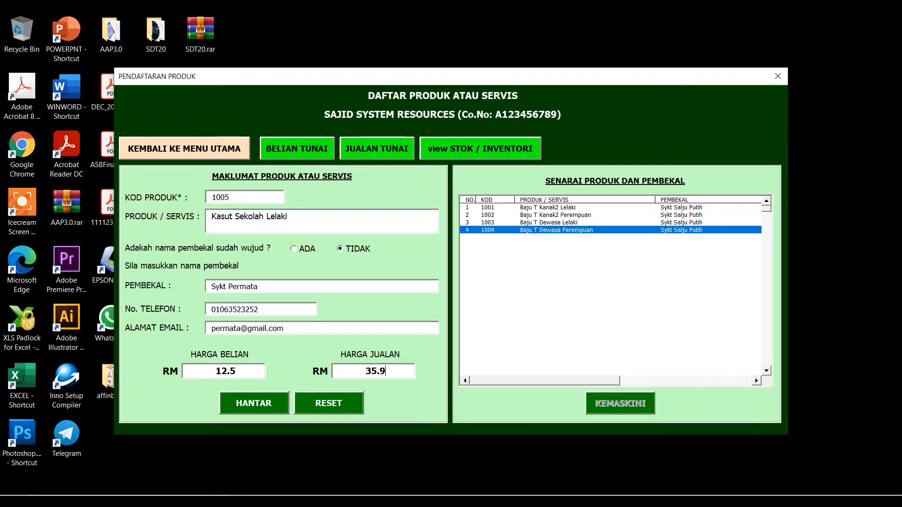
key(Tab)
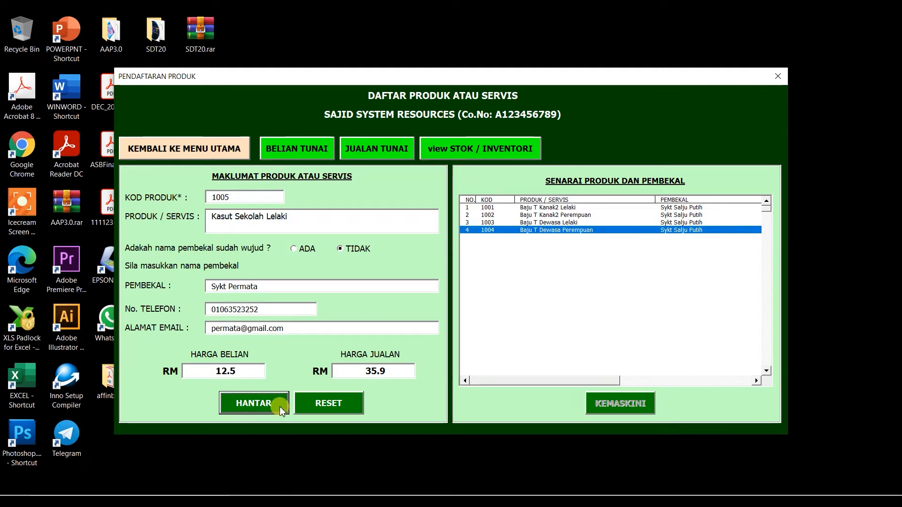
click(255, 399)
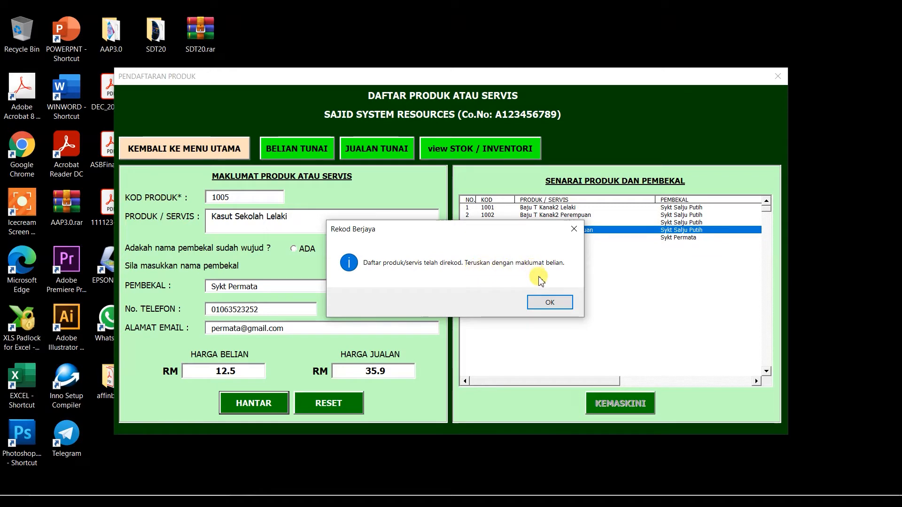
Open the stock purchase form, choose product 1005 and set the purchase month.
click(551, 303)
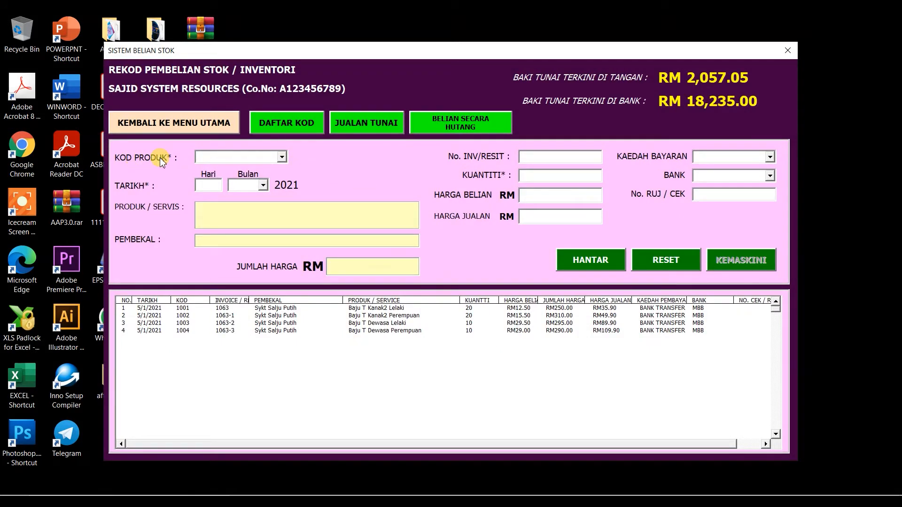
click(283, 159)
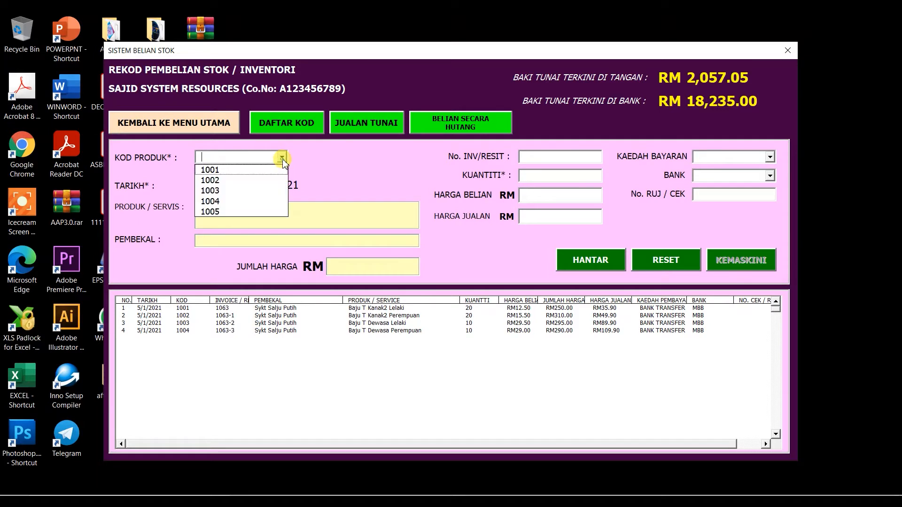
click(223, 215)
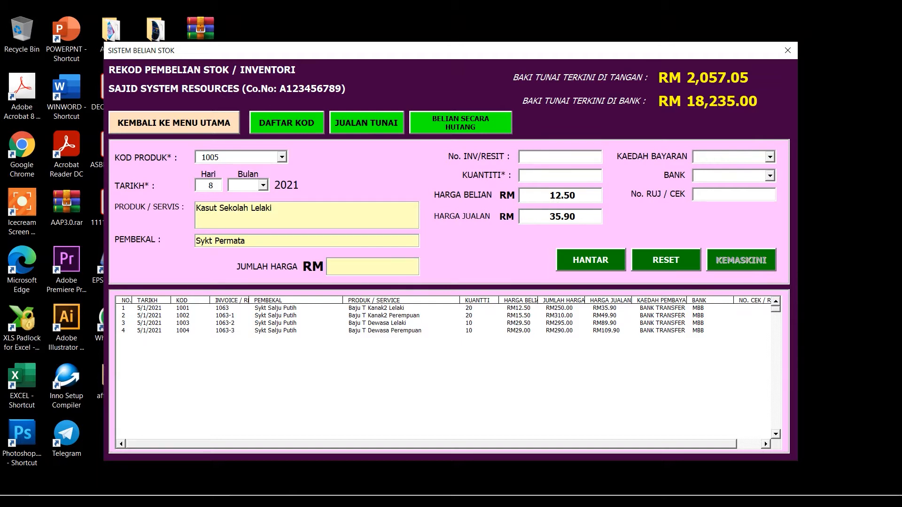
key(Down)
Enter invoice 1253, quantity 20 and cash payment, then submit and confirm the purchase.
key(Down)
key(Down)
key(Up)
key(Tab)
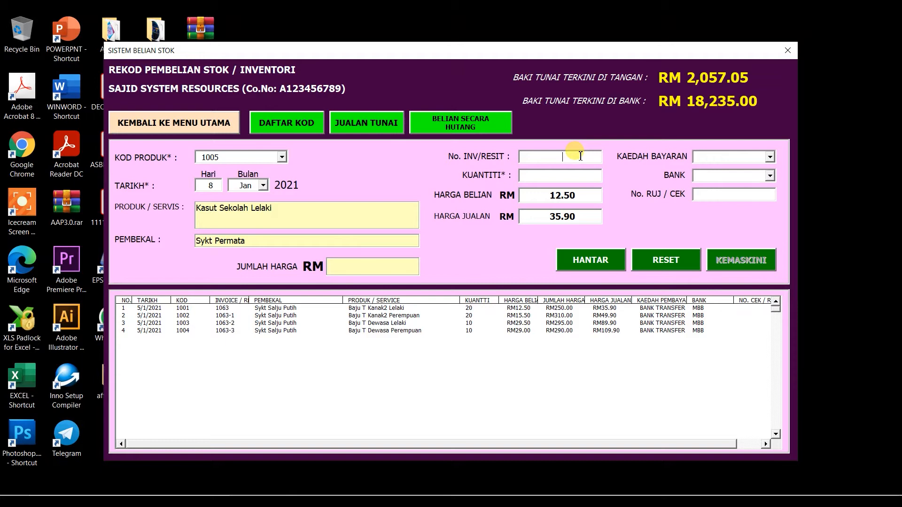
text(1253)
key(Tab)
text(20)
key(Tab)
key(Tab)
key(Tab)
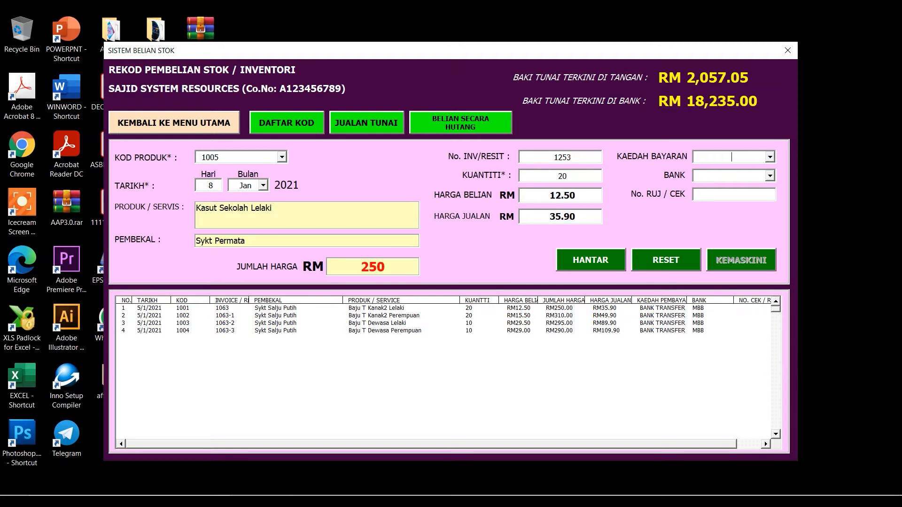
key(Down)
key(Tab)
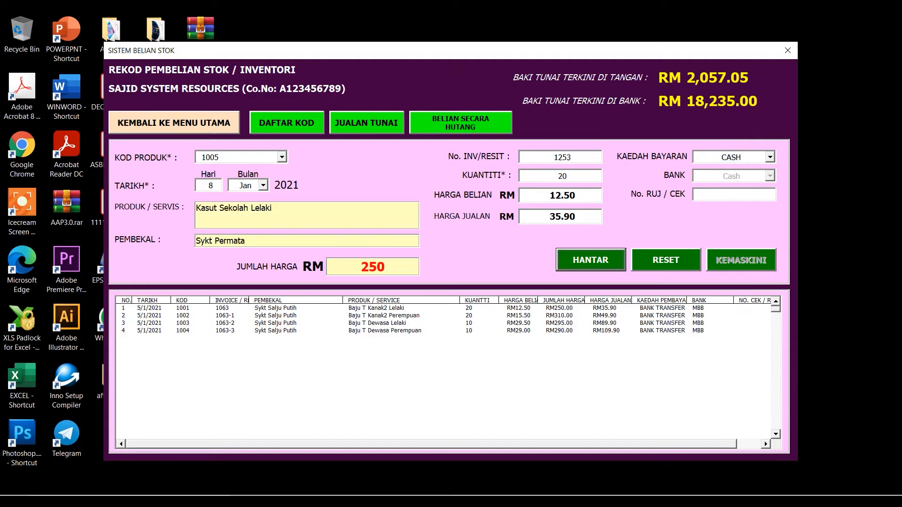
click(606, 260)
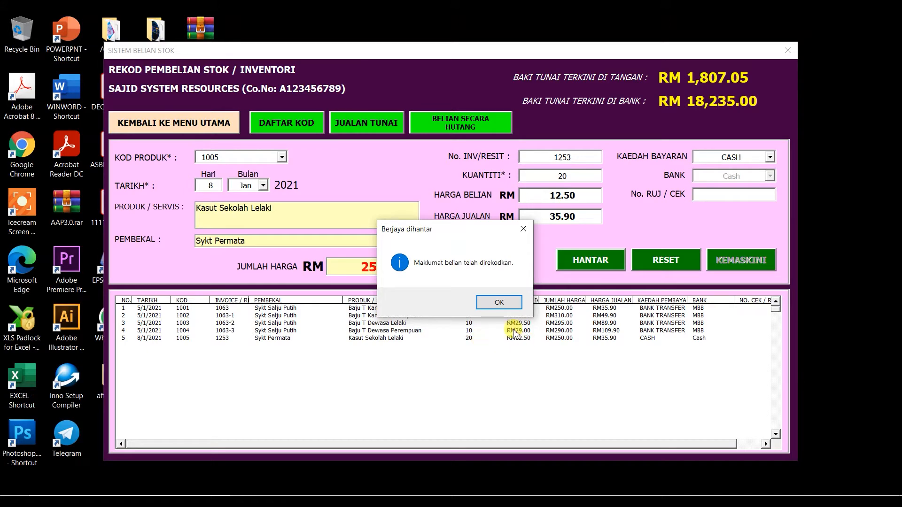
drag(490, 230, 490, 147)
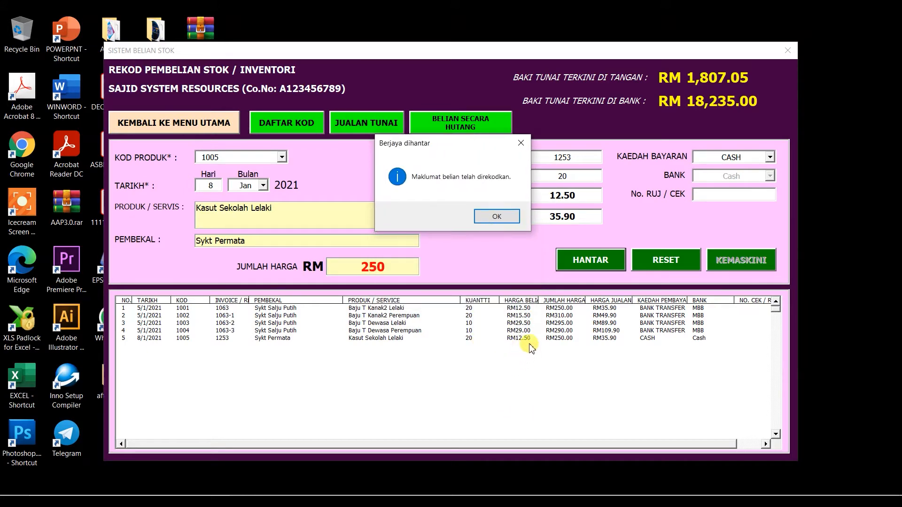
click(496, 217)
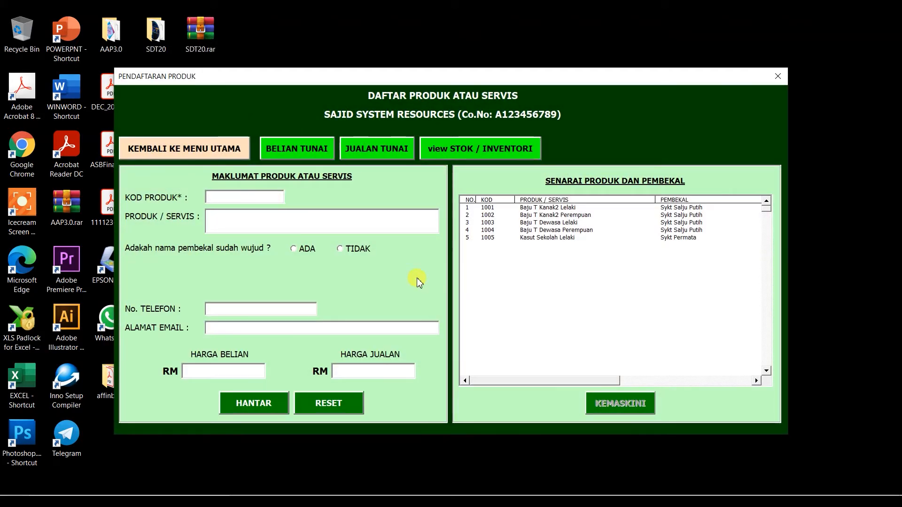
Enter code 1006, name Kasut Sekolah Perempuan, and pick existing supplier Sykt Permata.
text(006)
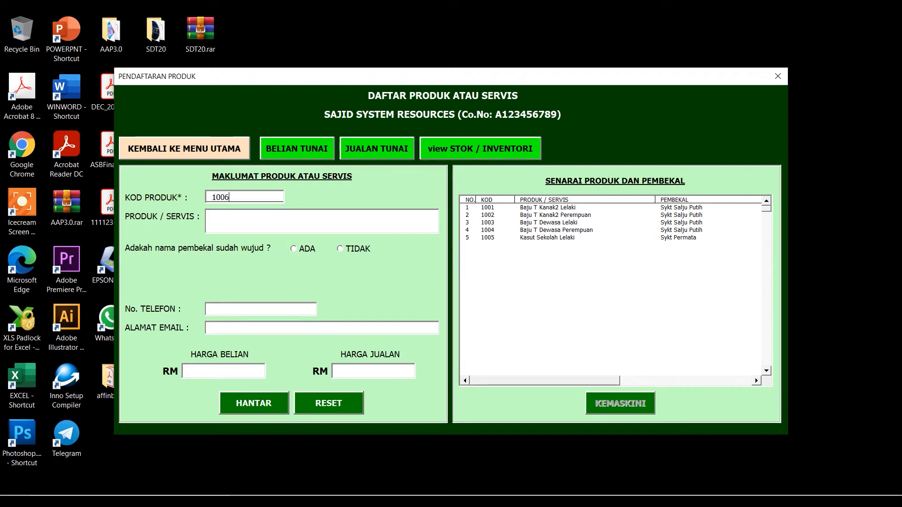
key(Tab)
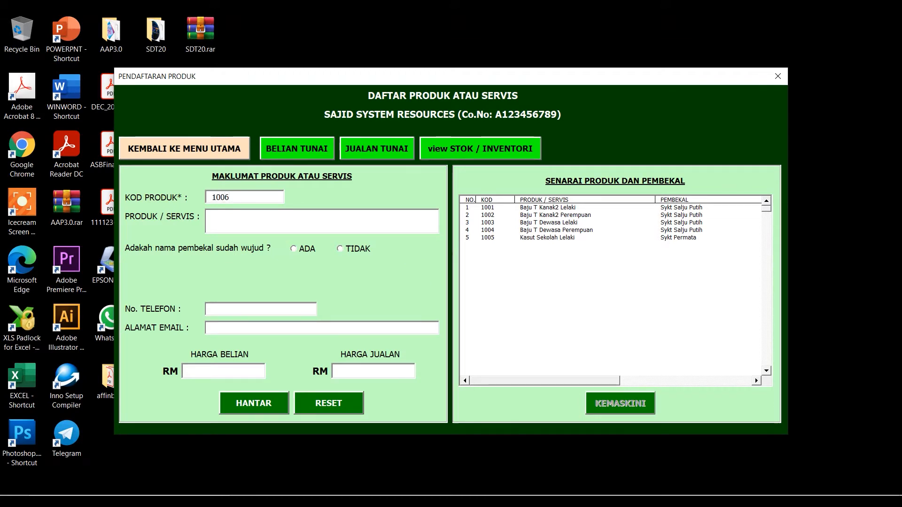
text(Kasut )
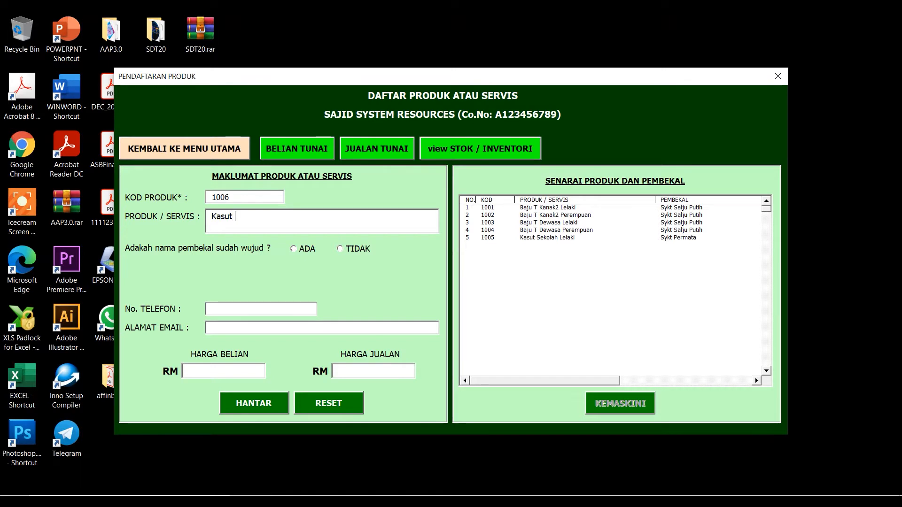
text(Sekolah )
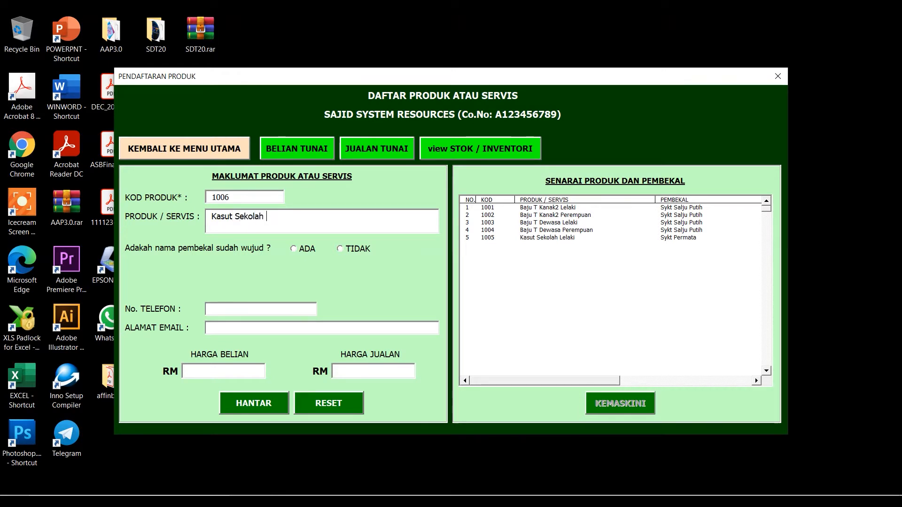
text(Perempuan)
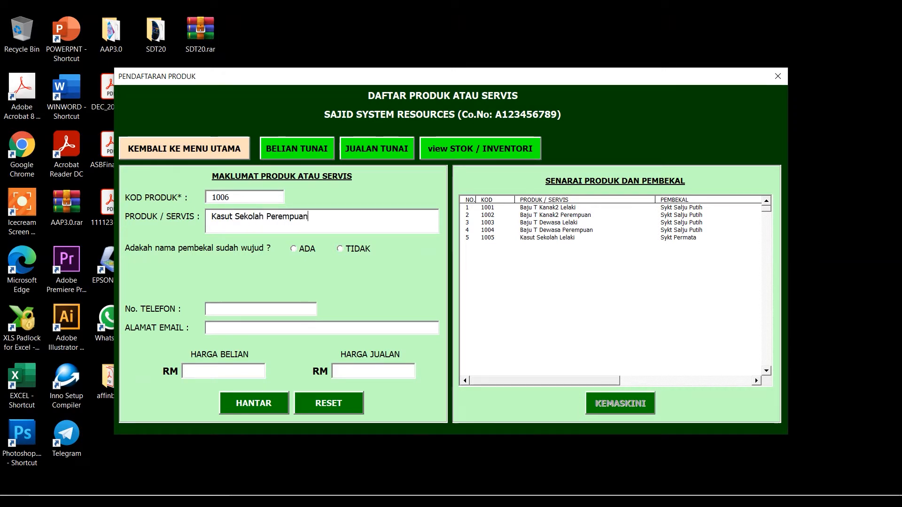
click(301, 252)
click(432, 282)
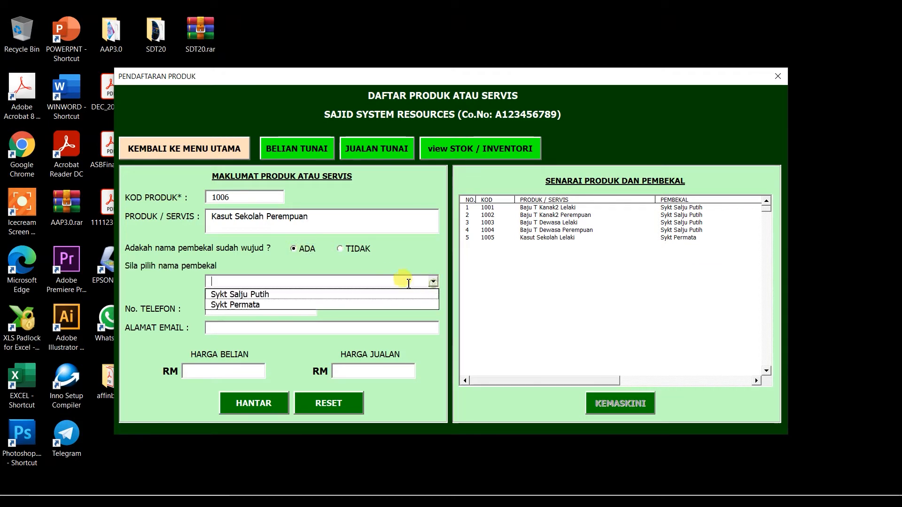
click(262, 305)
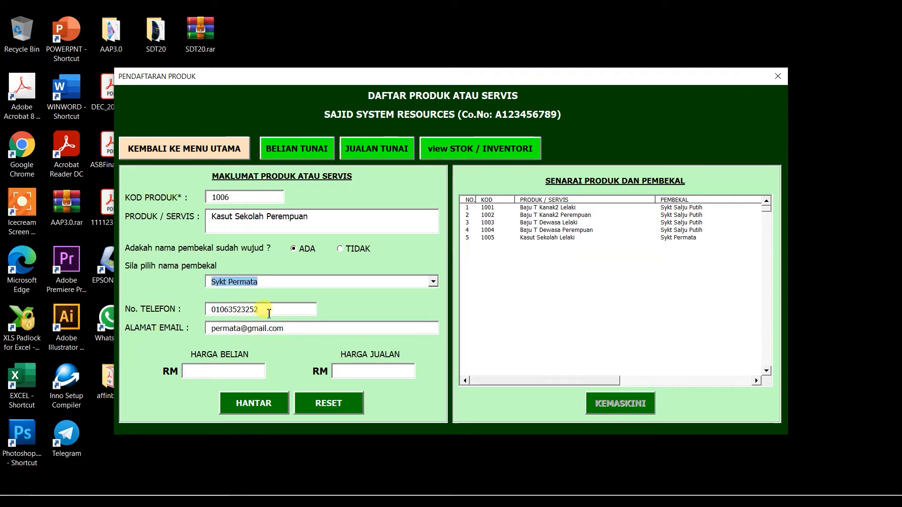
Enter cost RM12.5 and selling price RM35.9, then submit the registration.
click(200, 371)
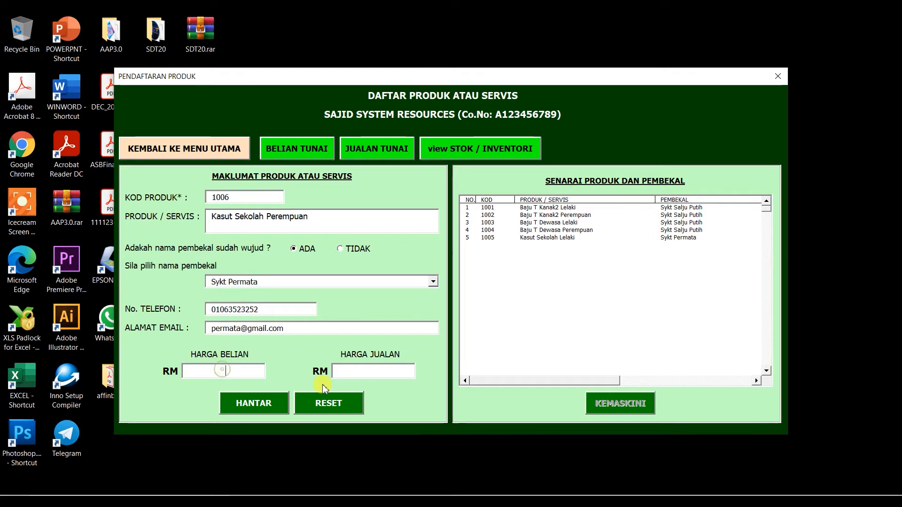
text(12.)
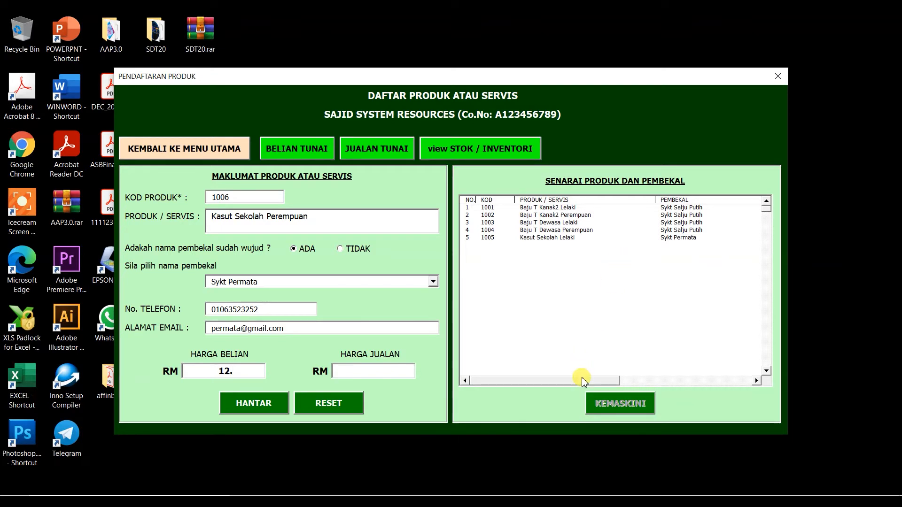
drag(583, 379, 719, 381)
click(672, 238)
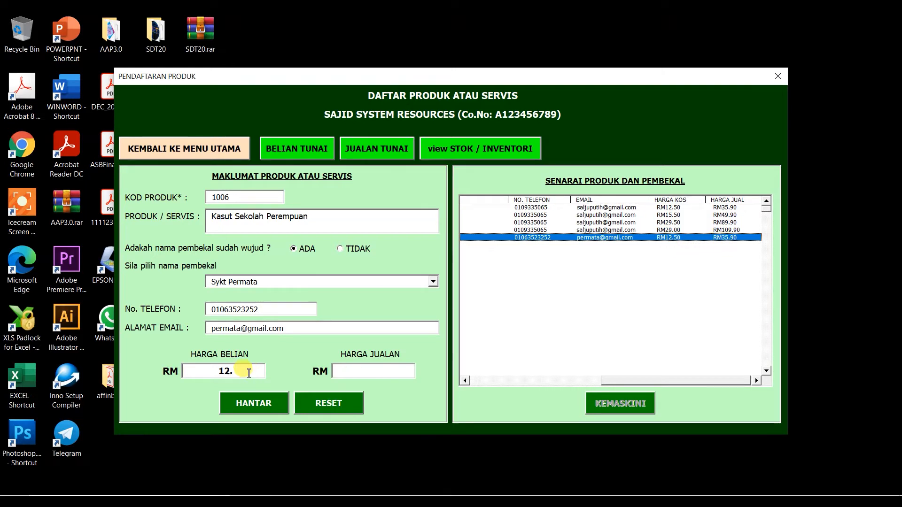
text(5)
text(35.9)
key(Tab)
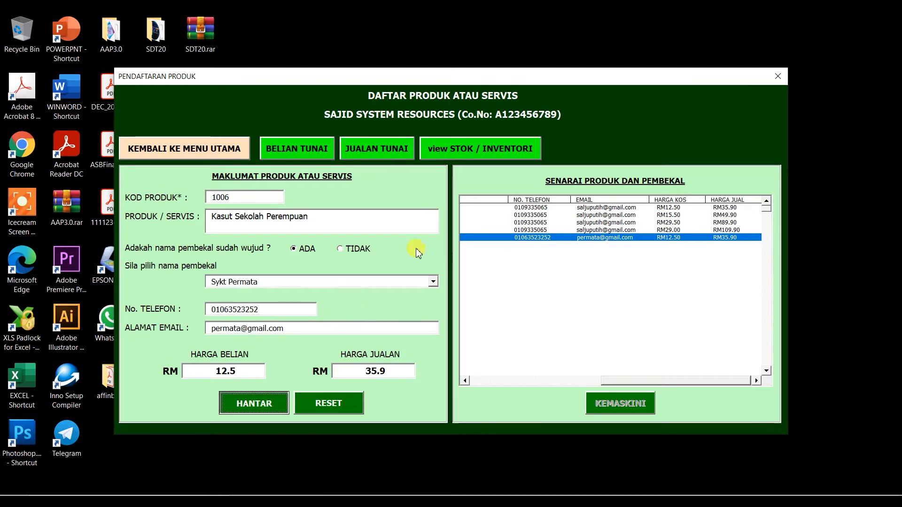
key(Return)
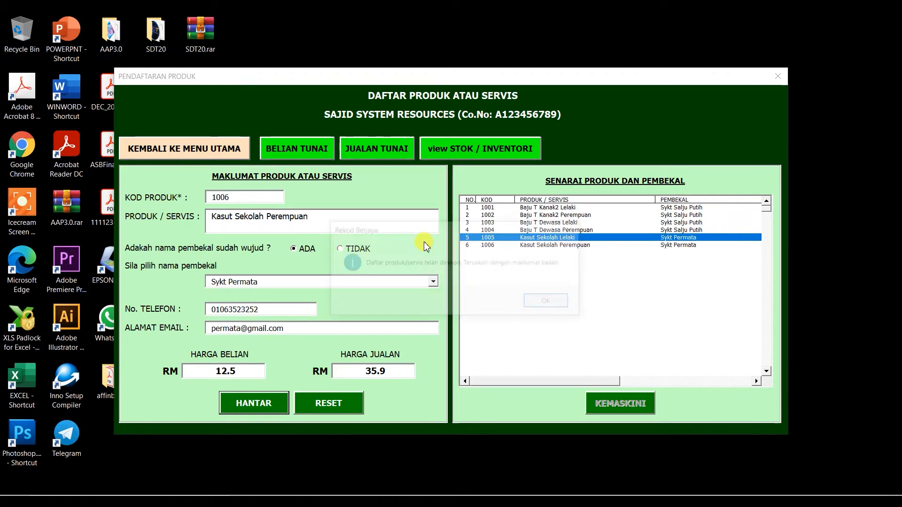
Choose product 1006 in the purchase form, set the date to 8 Jan and invoice 1253.
click(546, 303)
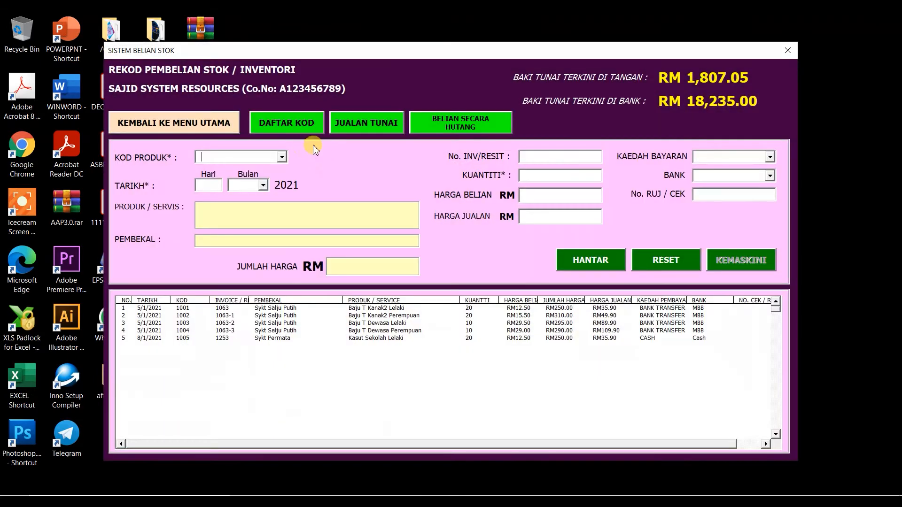
click(283, 157)
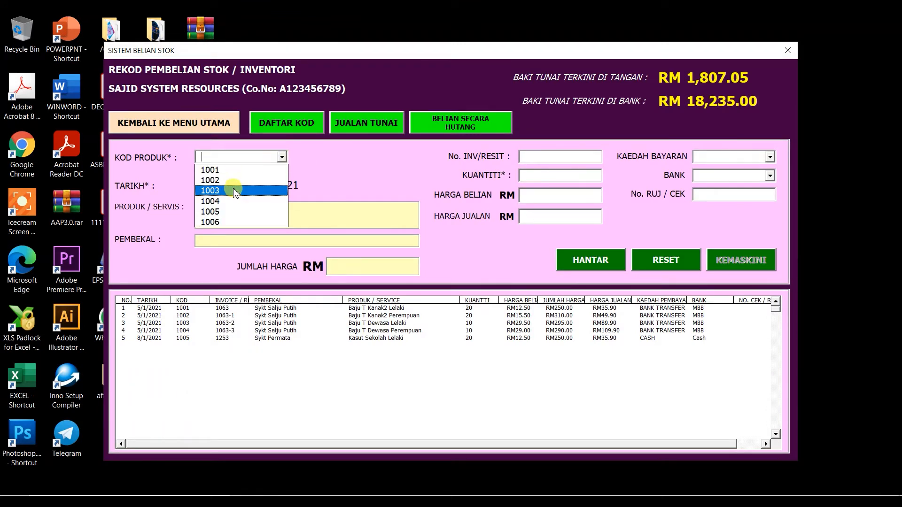
click(219, 220)
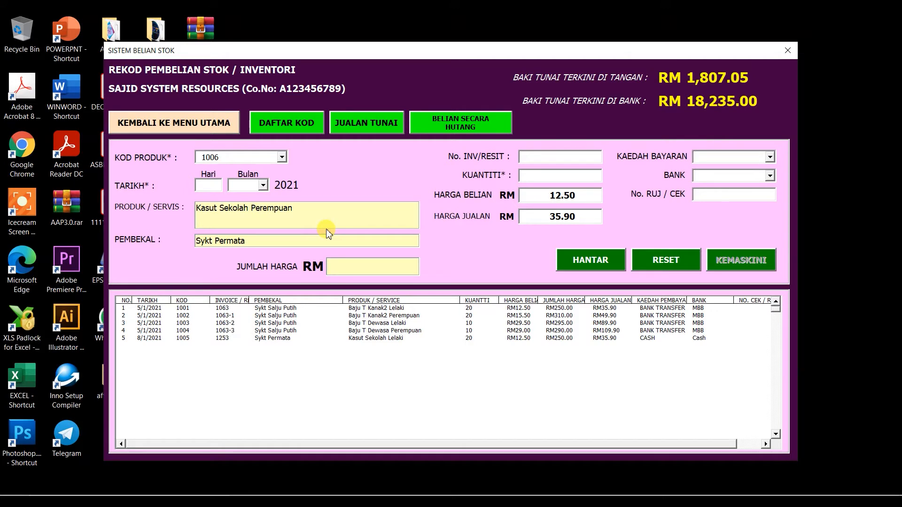
click(149, 340)
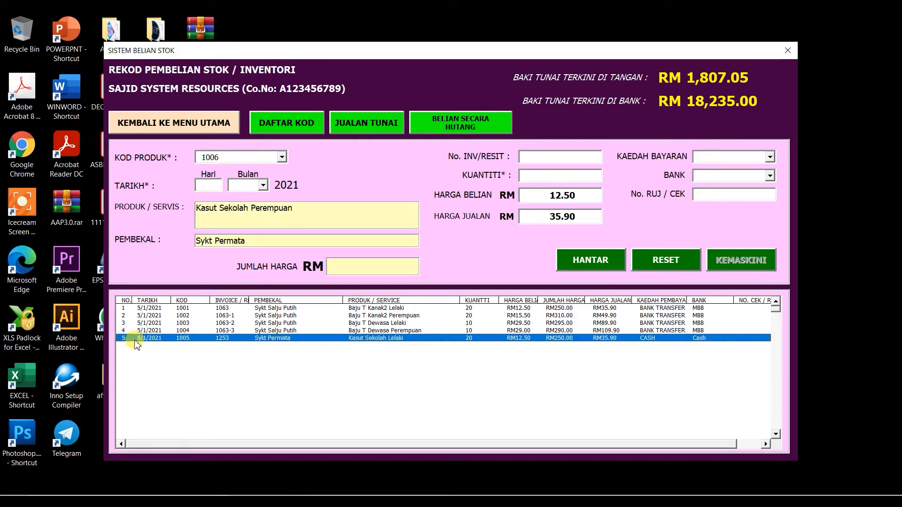
click(214, 184)
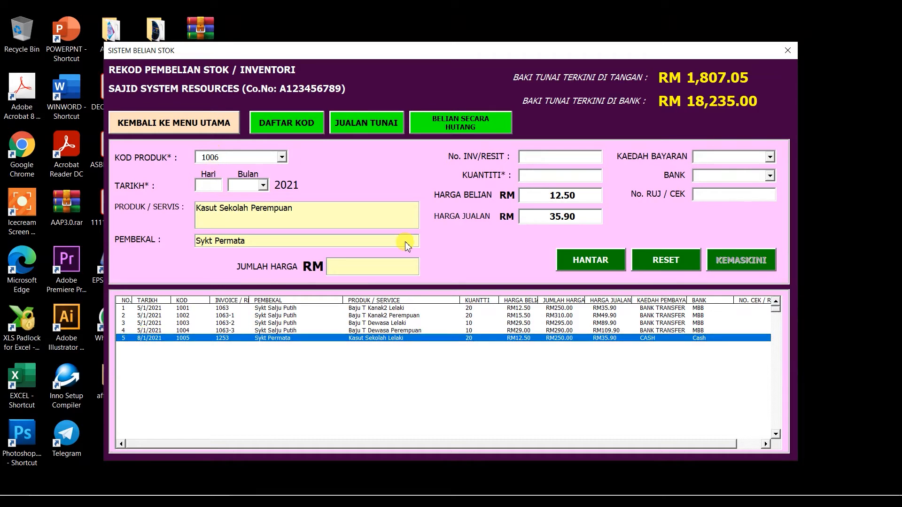
text(8)
text(J)
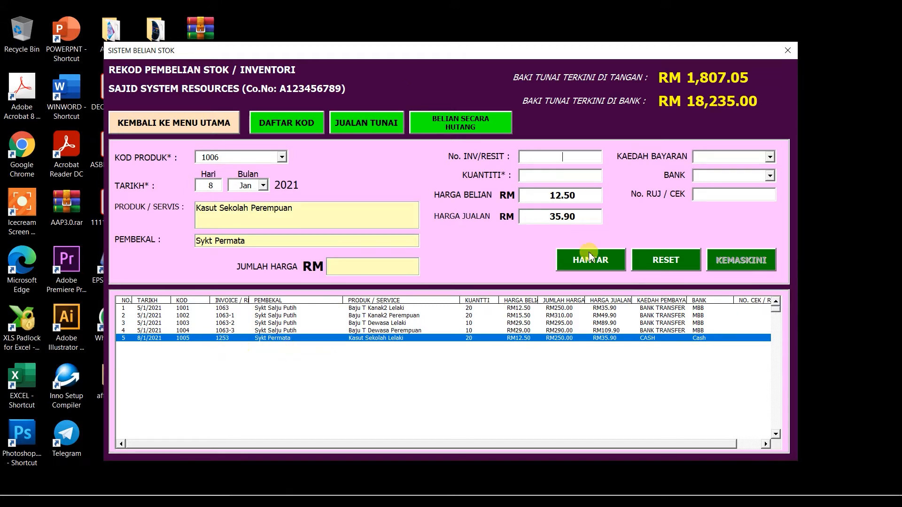
text(1253)
click(562, 180)
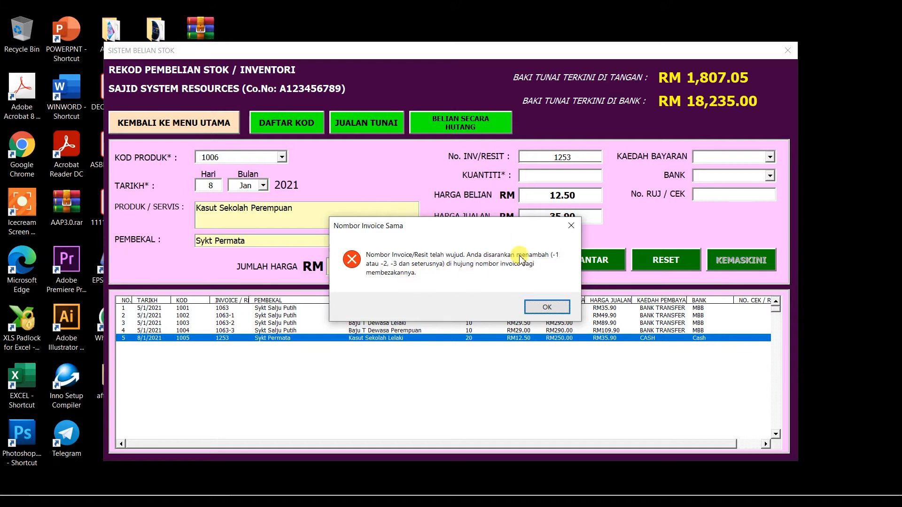
Change the invoice to 1253-1, enter quantity 20, pay by CASH and submit the purchase.
click(547, 307)
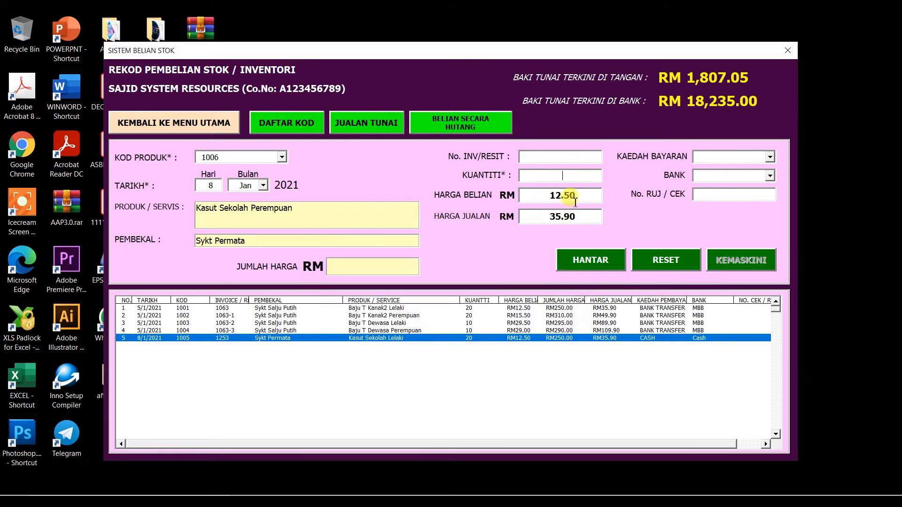
click(570, 157)
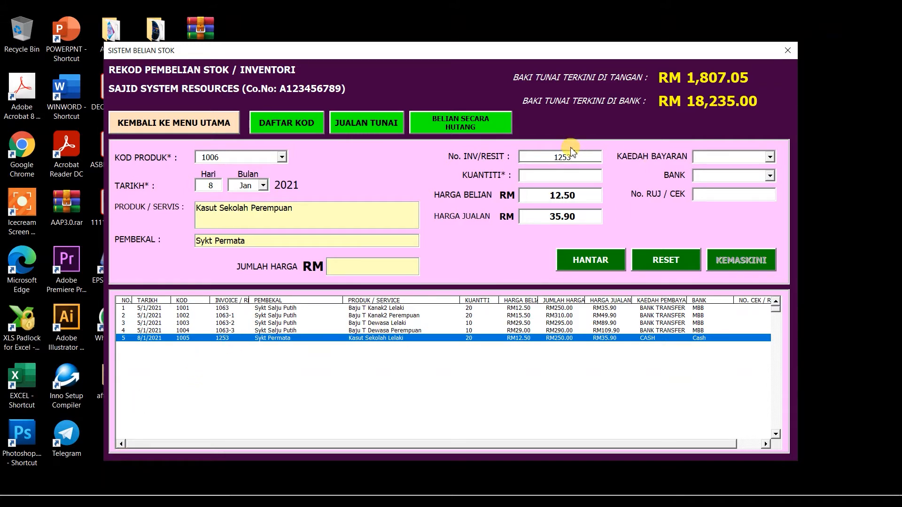
text(-1)
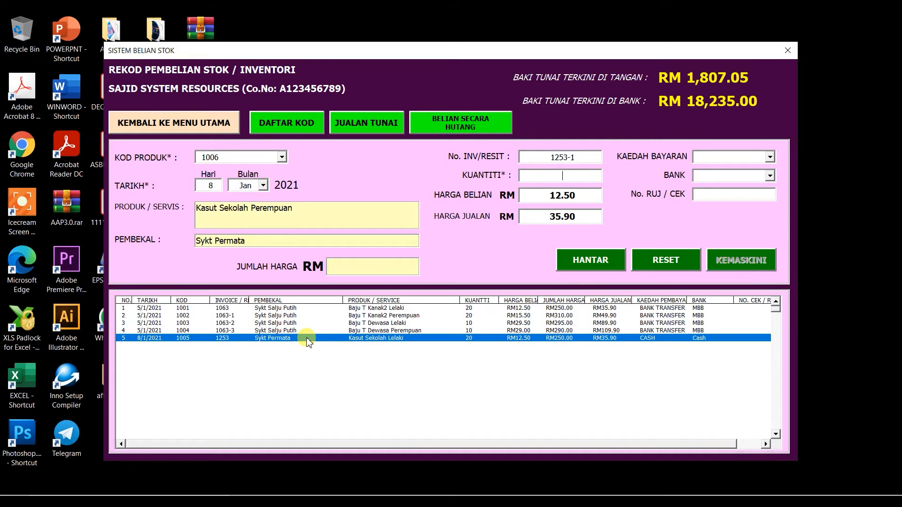
text(20)
key(Tab)
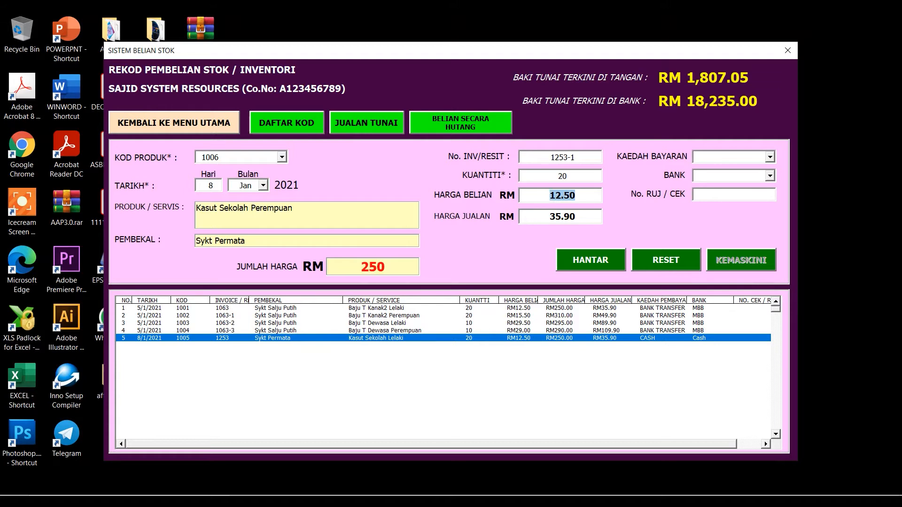
key(Tab)
key(Tab)
key(Down)
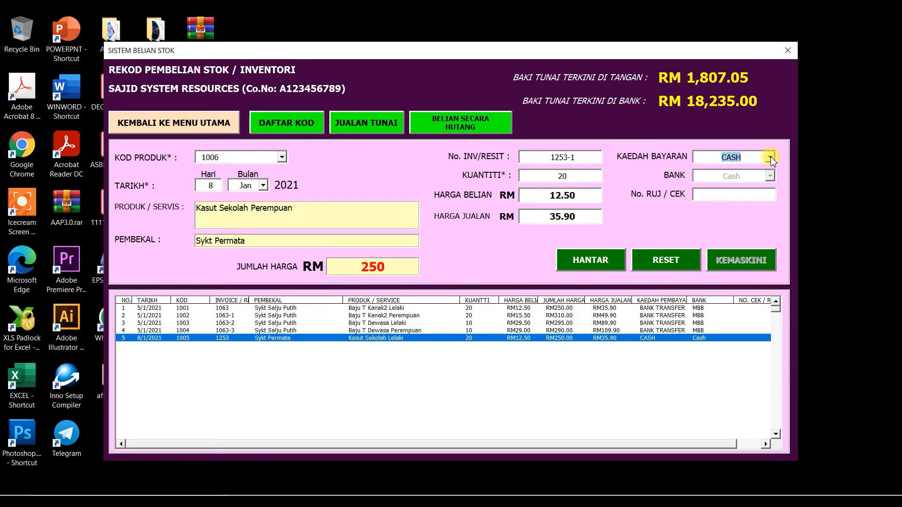
click(606, 266)
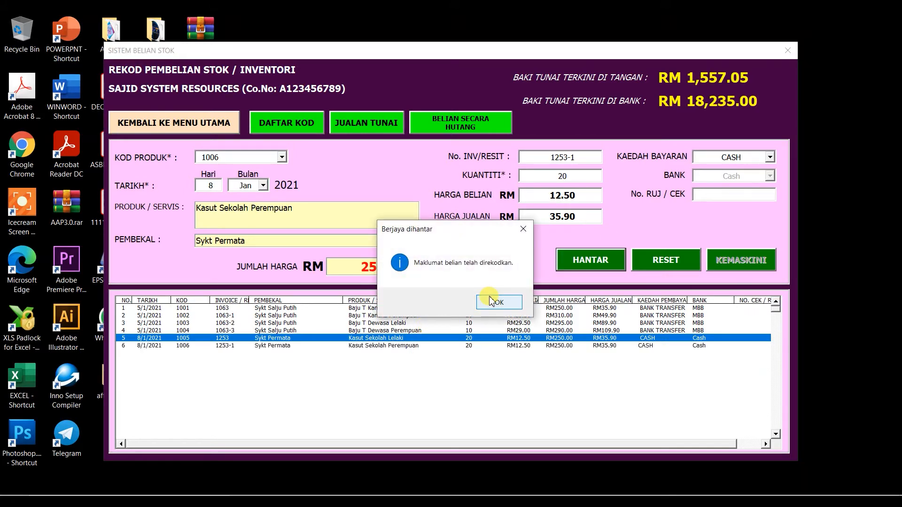
click(498, 302)
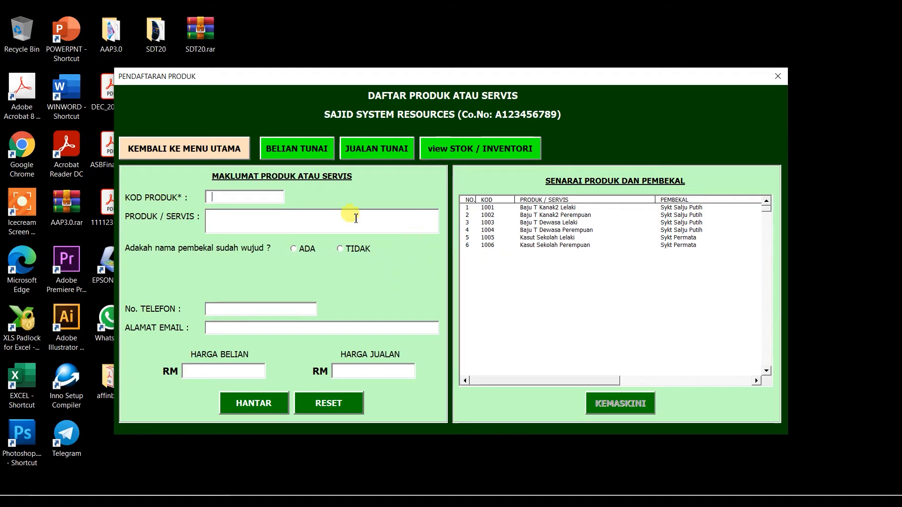
Go back to the main menu and open the SISTEM JUALAN sales form for invoice INV-21-4.
click(227, 147)
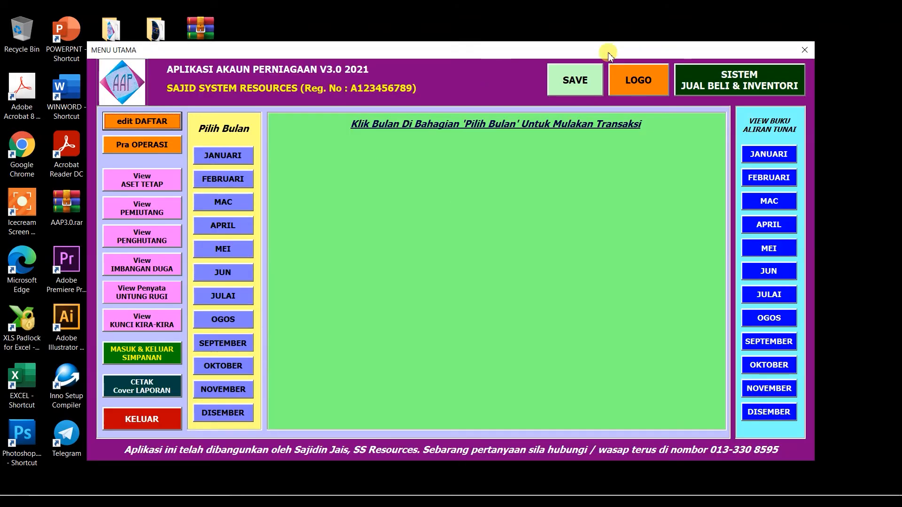
click(761, 78)
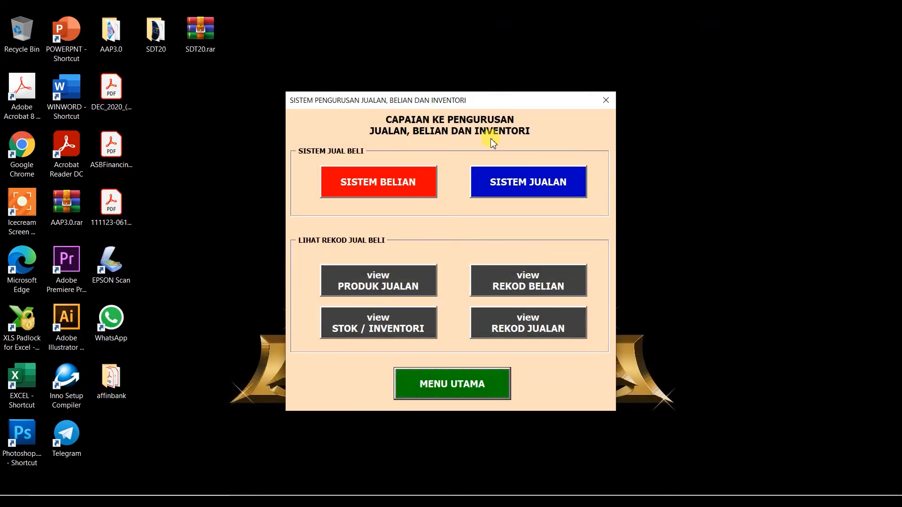
click(531, 187)
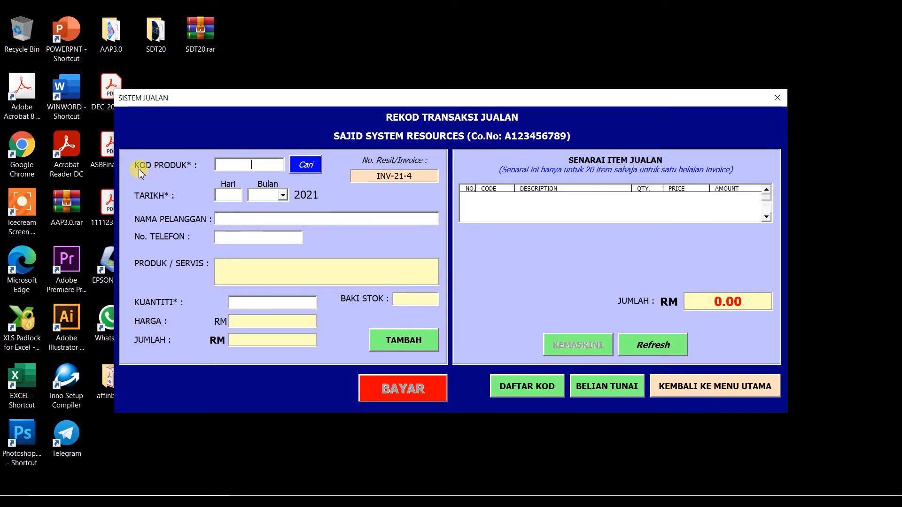
Look up product code 1005, Kasut Sekolah Lelaki, on the sales form.
click(254, 165)
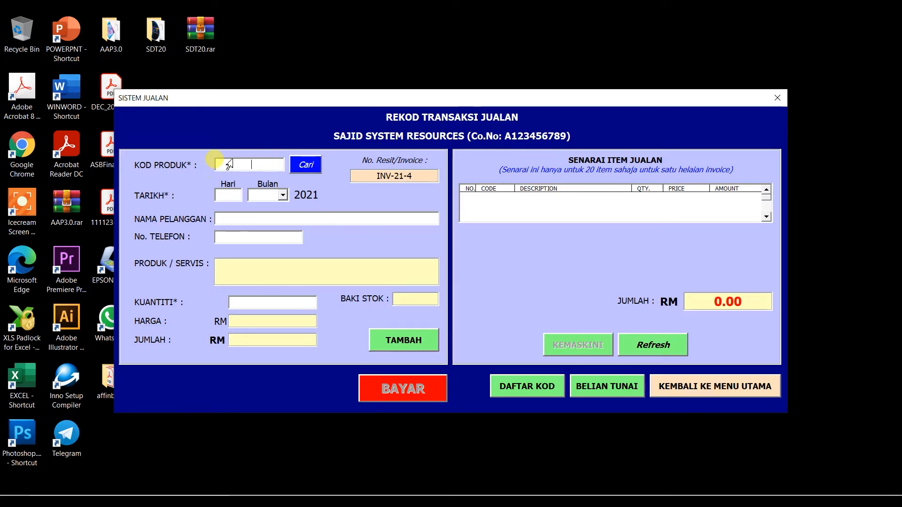
text(1005)
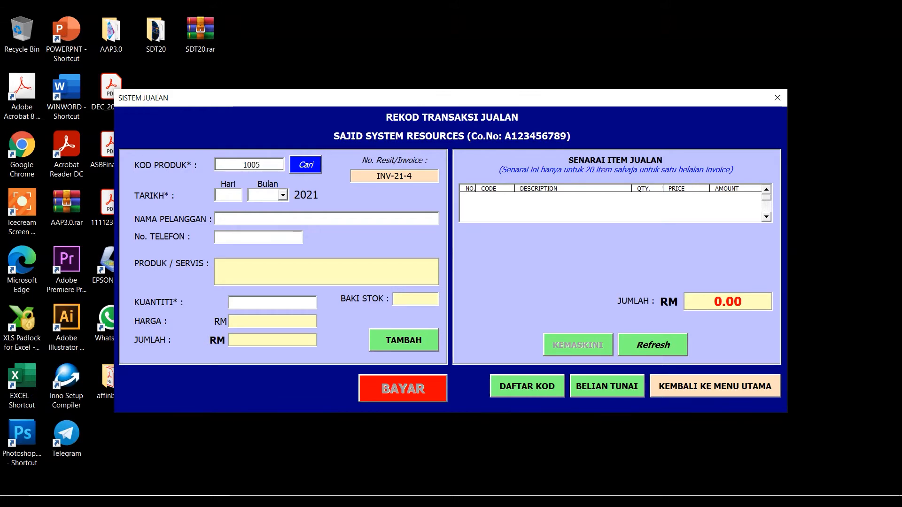
key(Tab)
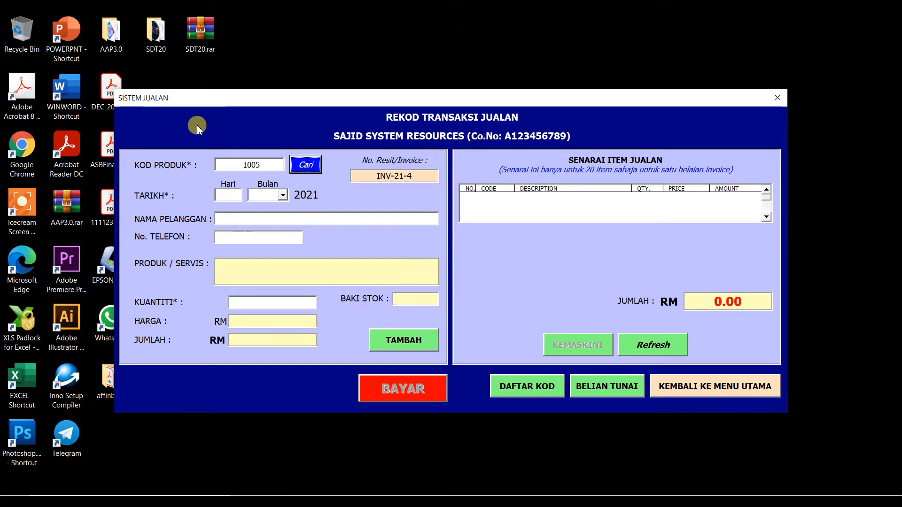
click(312, 169)
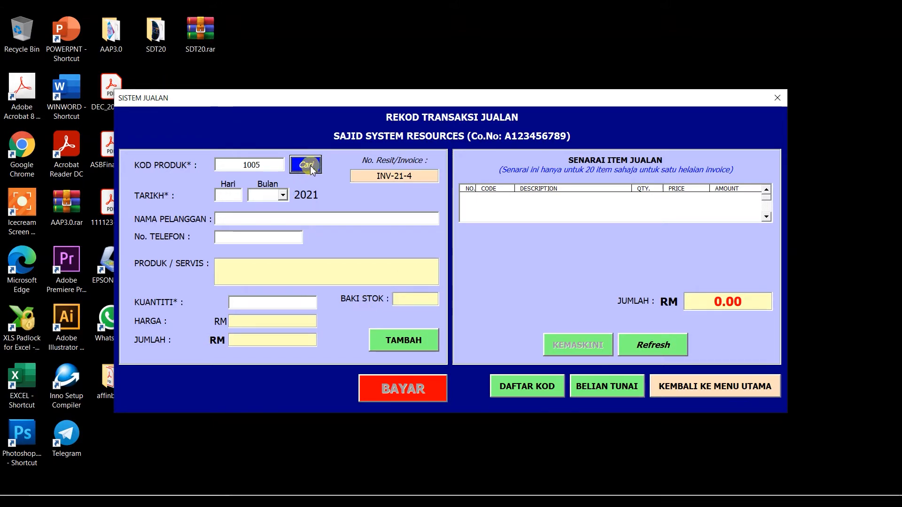
click(312, 170)
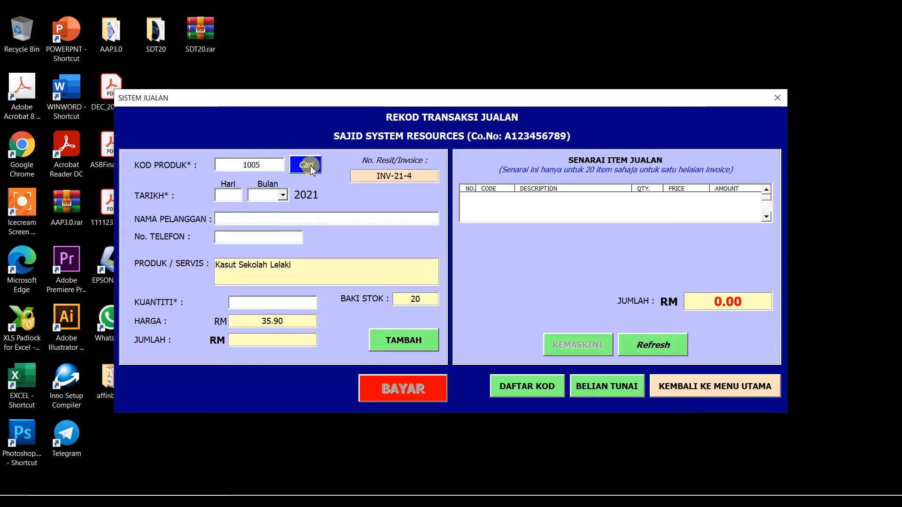
Set the sale date to 15 Jan and enter the customer's name and phone number.
click(231, 190)
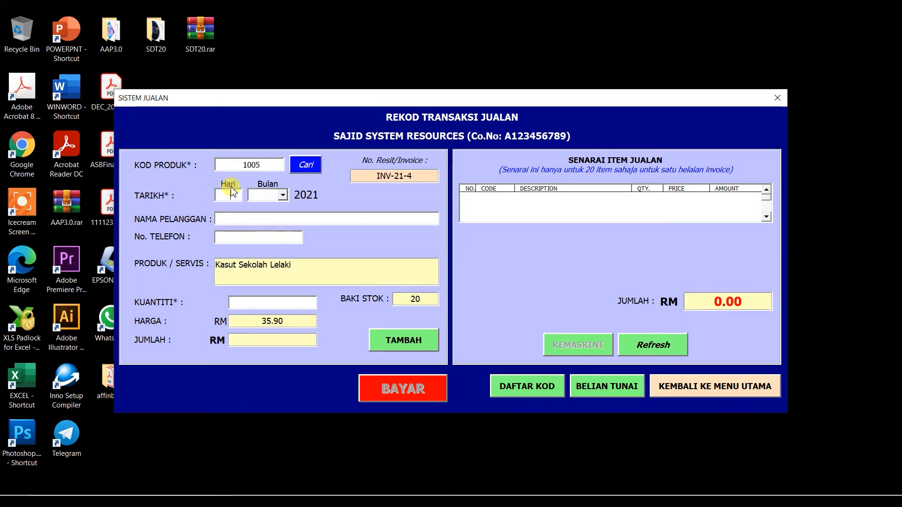
click(230, 193)
text(15)
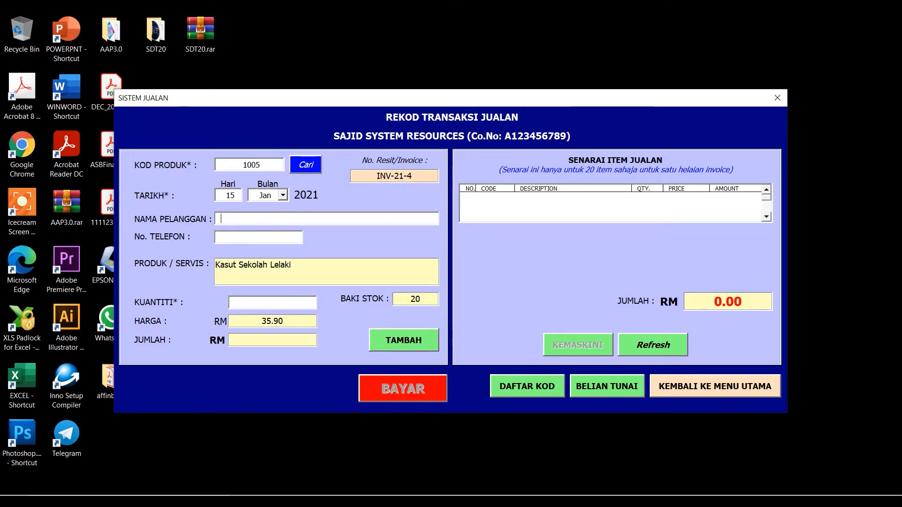
text(Sudin)
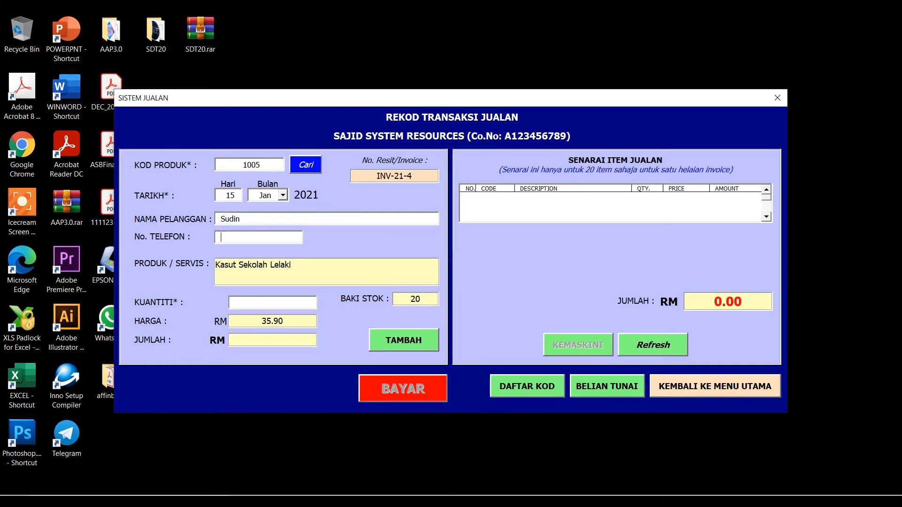
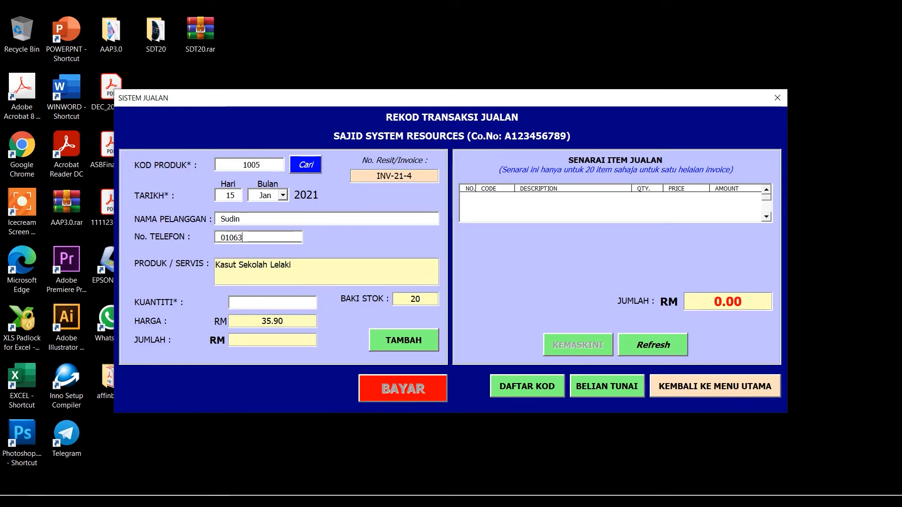
key(Tab)
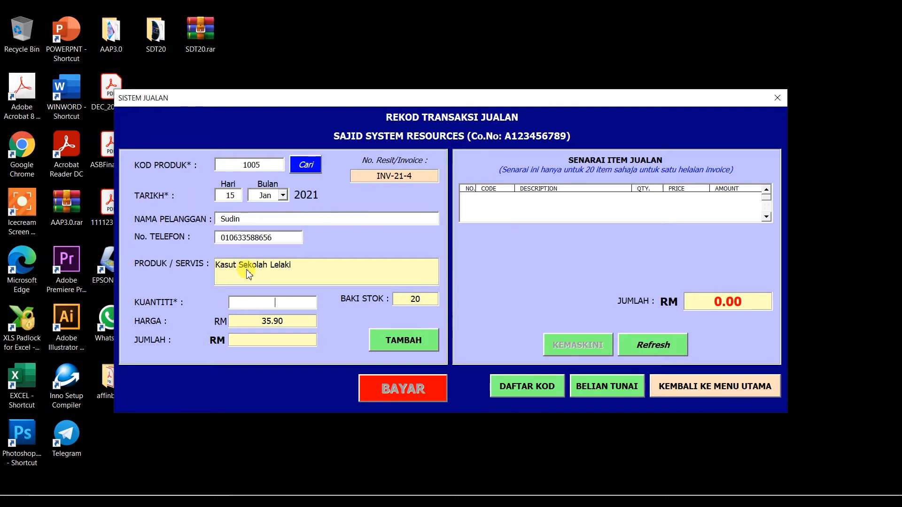
Add quantity 2 of the shoes to the invoice, totalling RM 71.80.
text(2)
key(Tab)
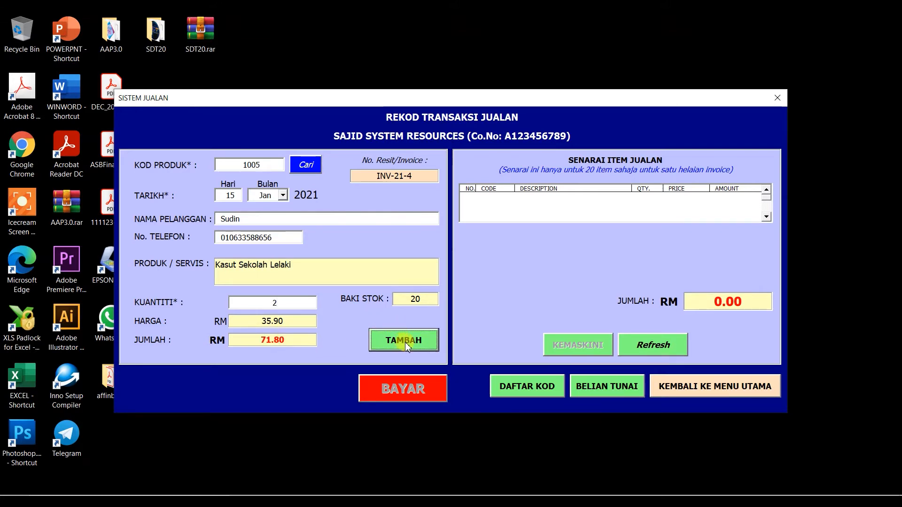
click(282, 303)
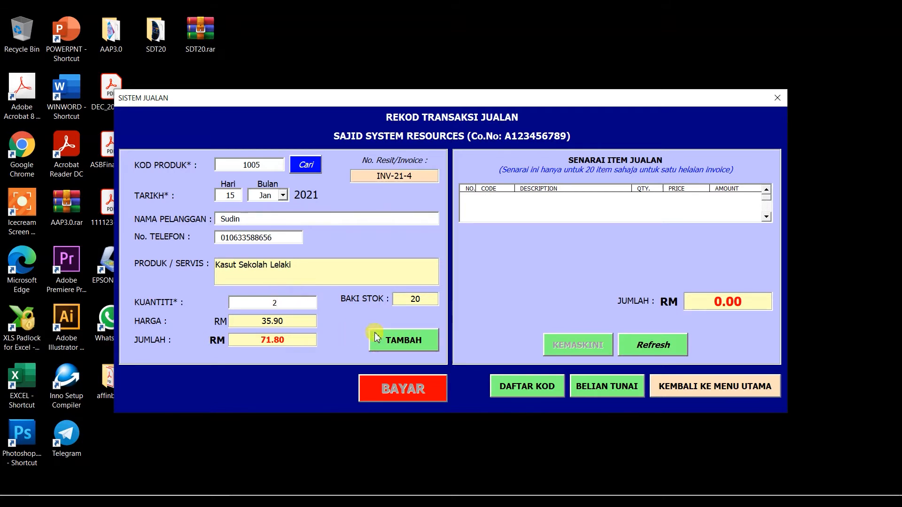
click(403, 343)
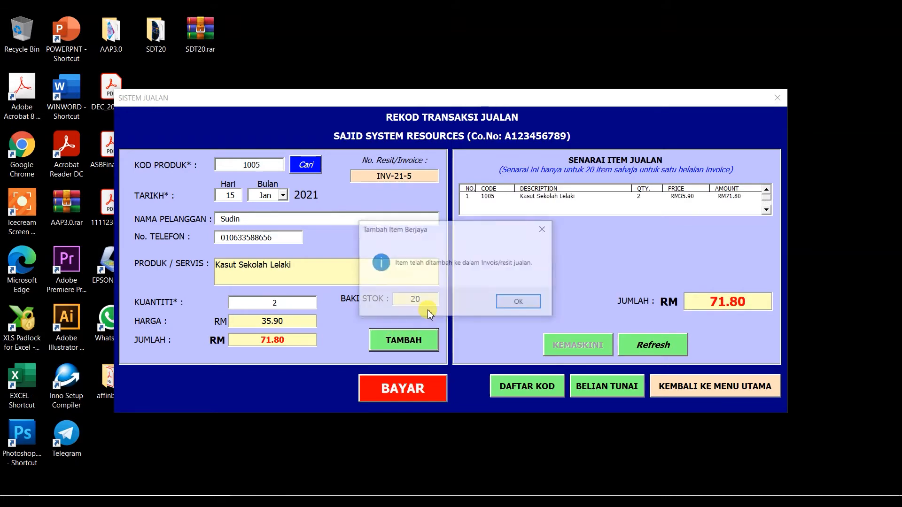
Dismiss the confirmation and look up product code 1002, Baju T Kanak2 Perempuan.
click(518, 302)
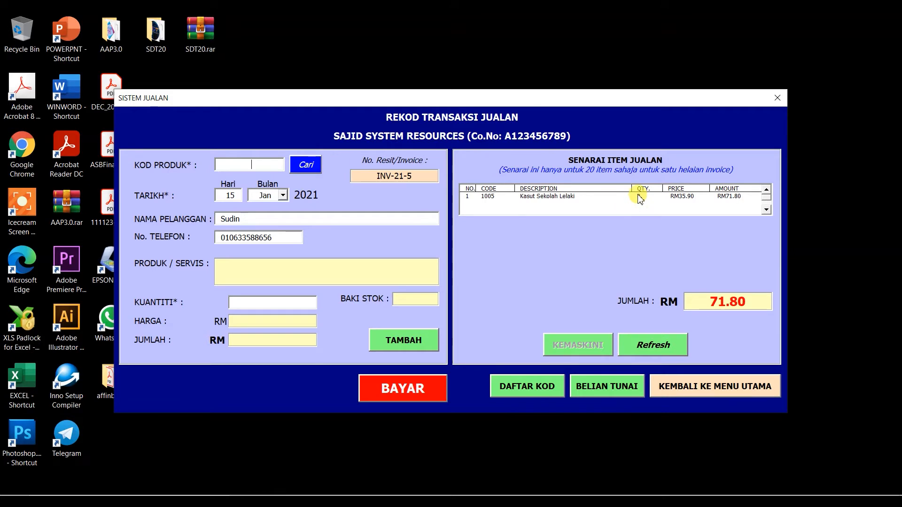
click(766, 210)
click(765, 189)
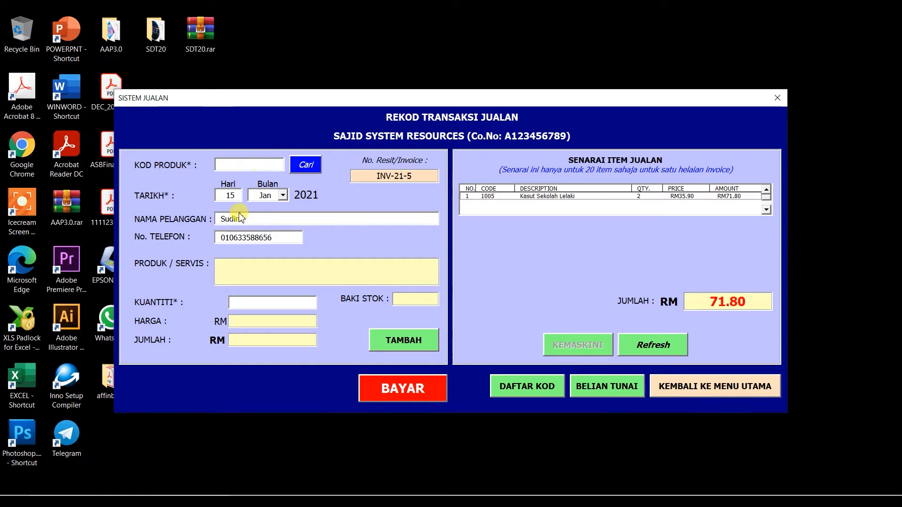
text(1002)
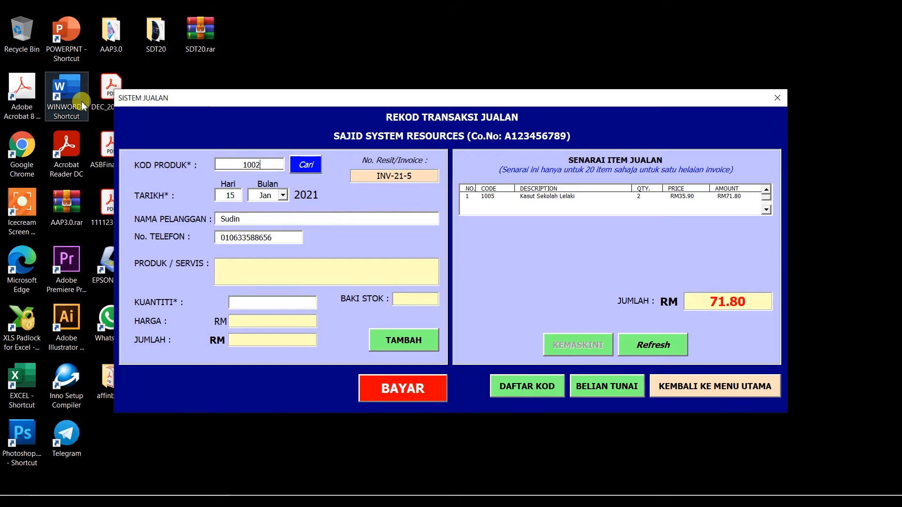
click(311, 167)
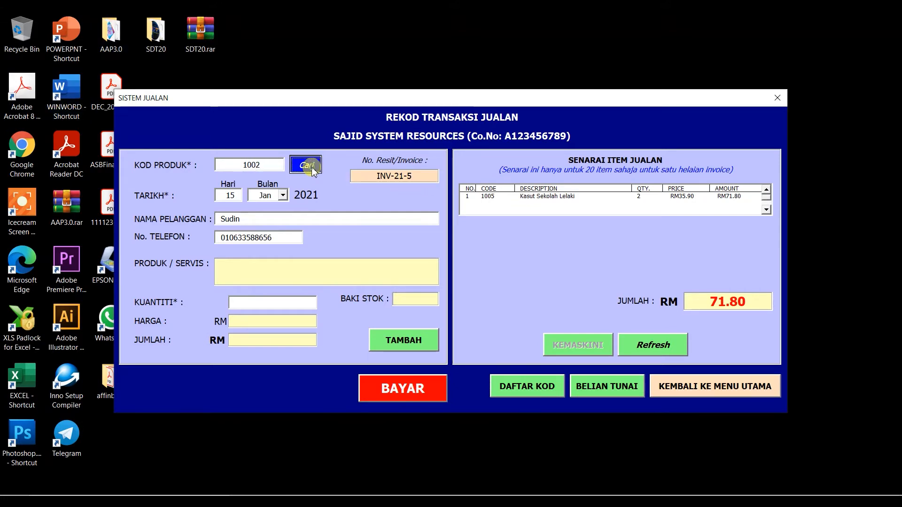
Add one T-shirt at RM 49.90, raising the invoice total to RM 121.70.
click(289, 304)
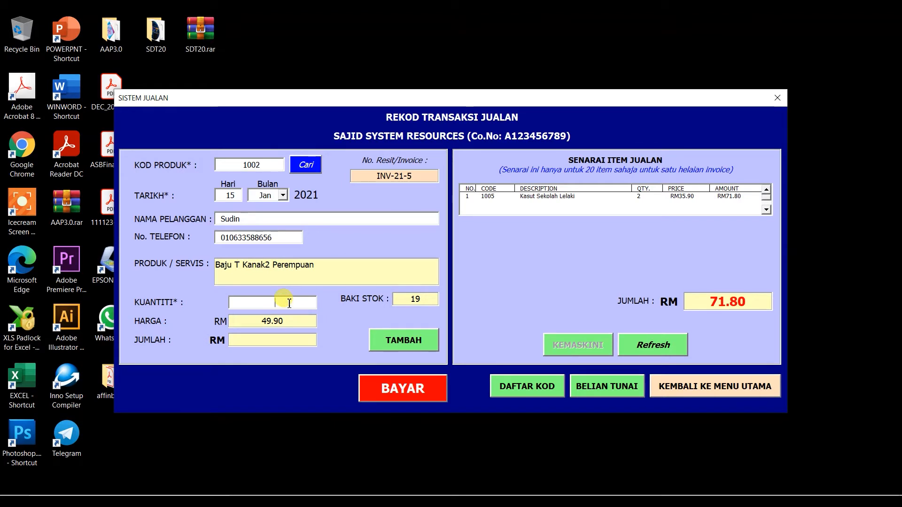
text(1)
key(Tab)
click(419, 342)
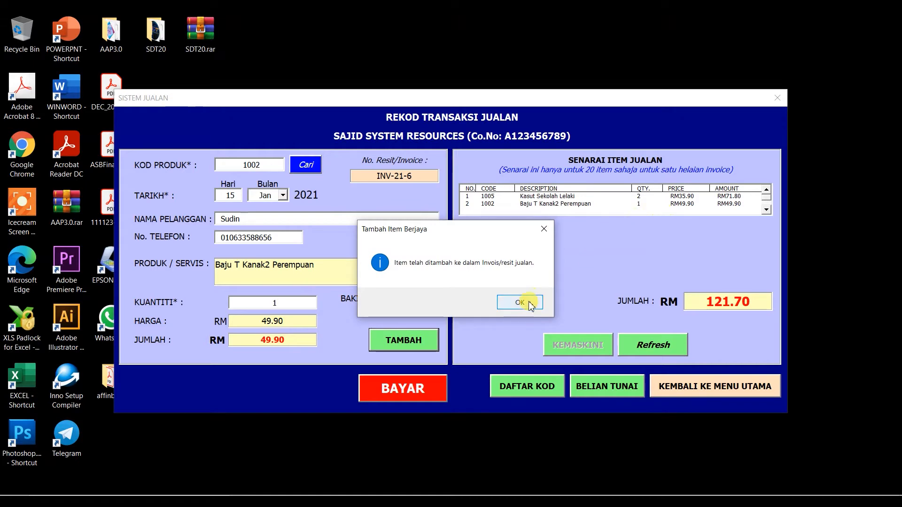
click(520, 302)
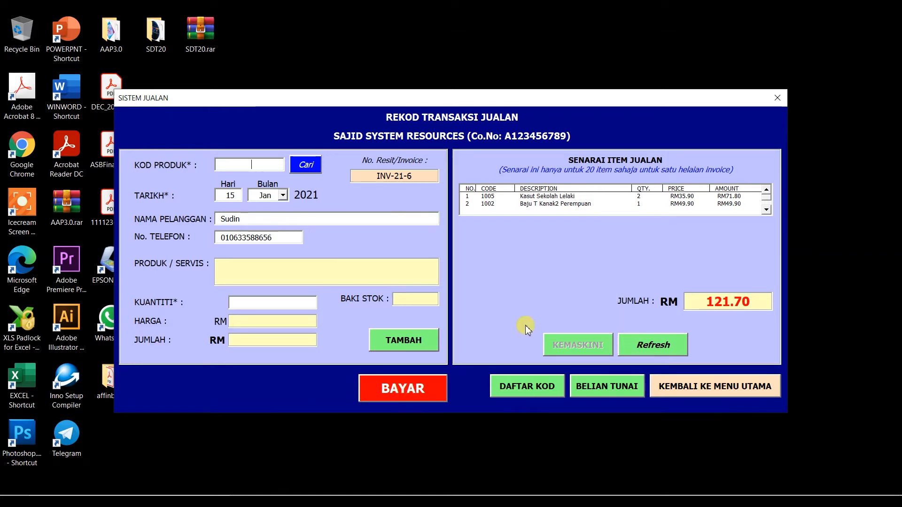
Proceed to payment, switch KAEDAH BAYARAN from CREDIT CARD to CASH, and click BAYAR.
click(413, 395)
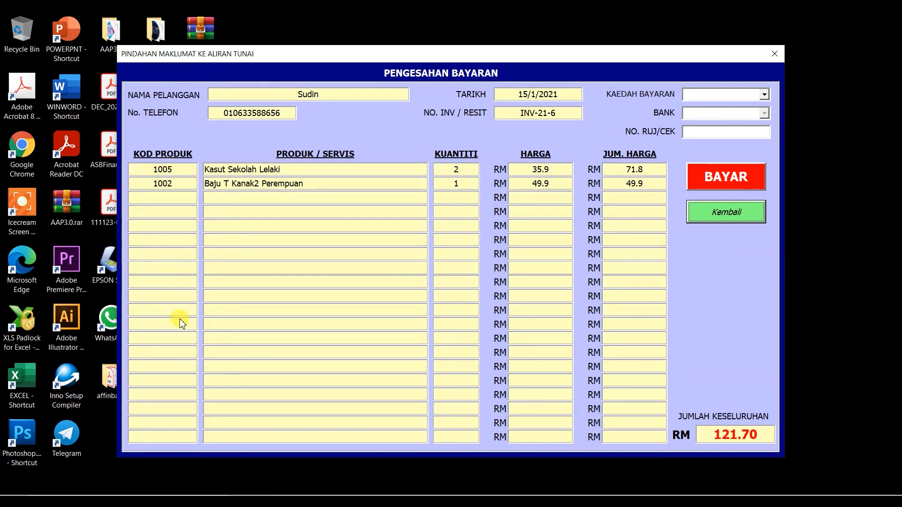
click(174, 165)
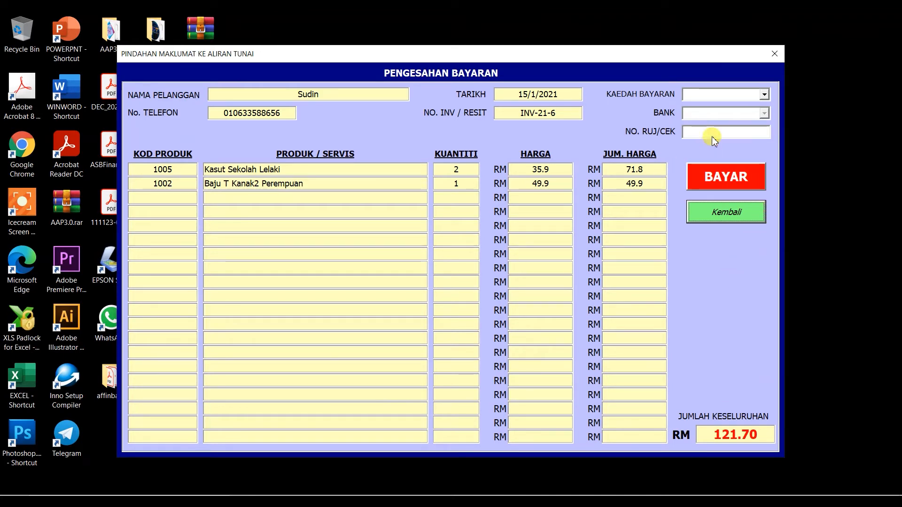
click(766, 94)
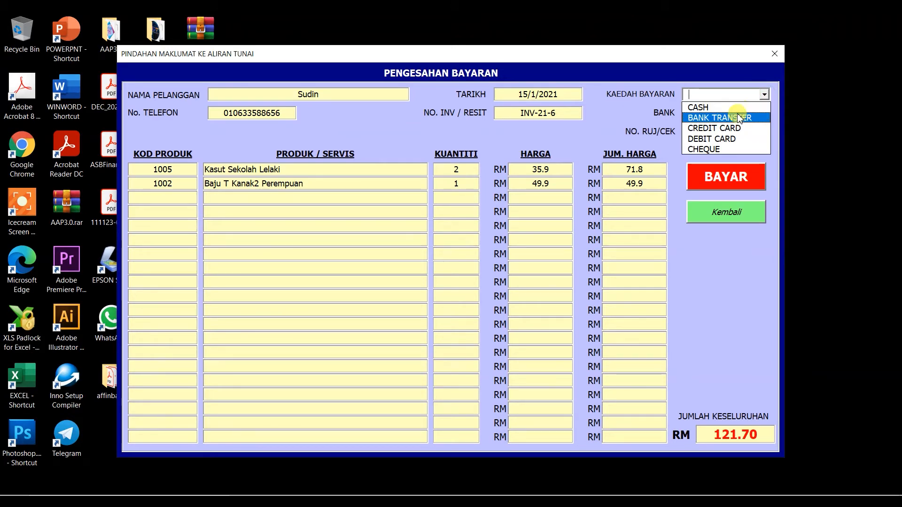
click(721, 108)
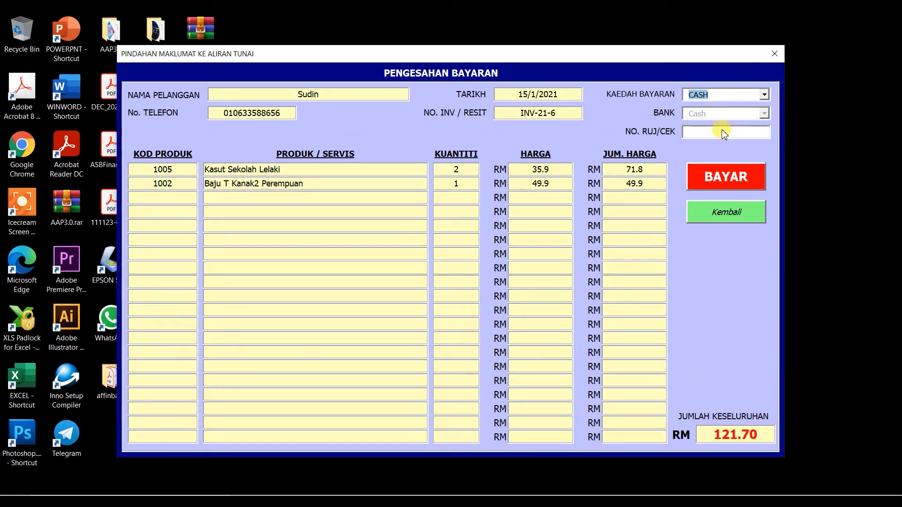
click(765, 95)
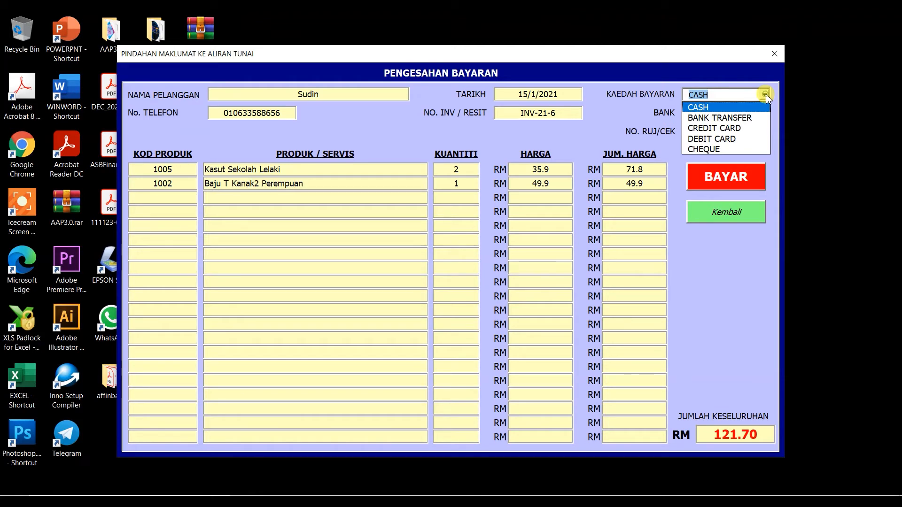
click(733, 129)
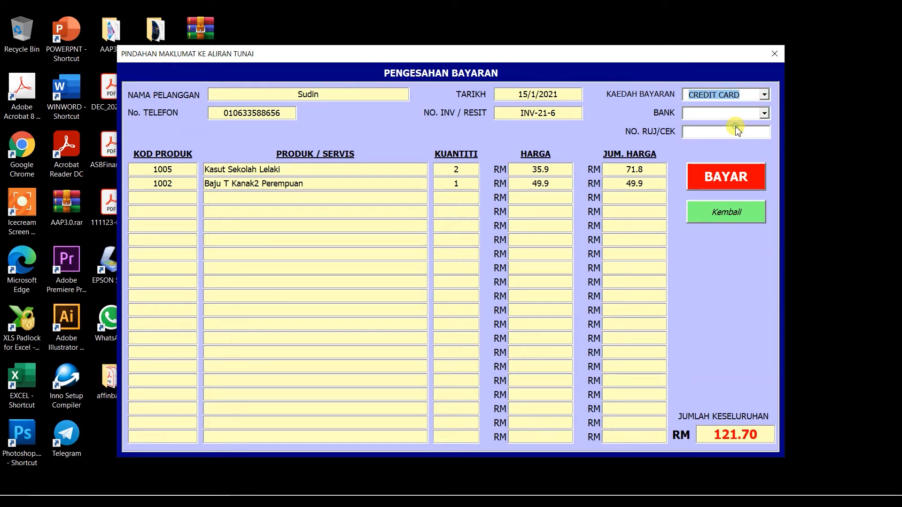
click(766, 114)
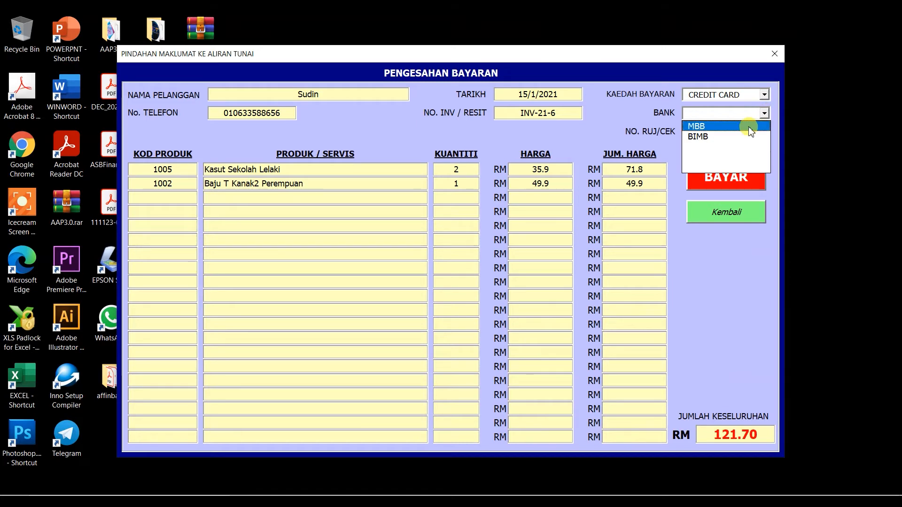
click(765, 113)
click(765, 96)
click(744, 105)
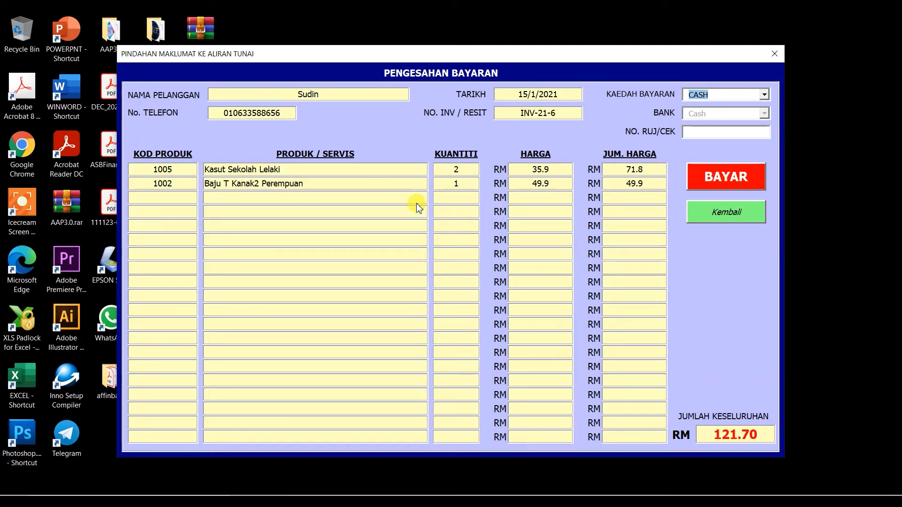
click(728, 180)
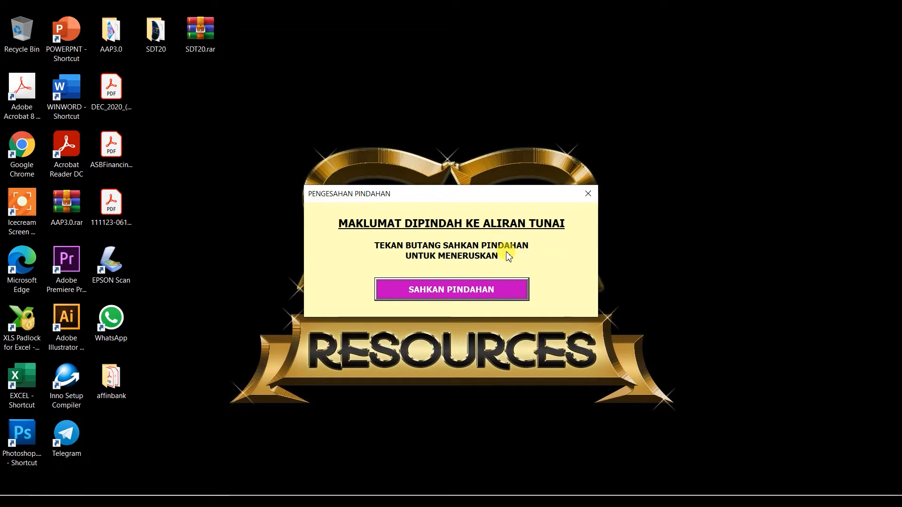
Confirm the cash-flow transfer and apply a 10% discount, bringing the total to RM 109.55.
click(460, 290)
click(515, 280)
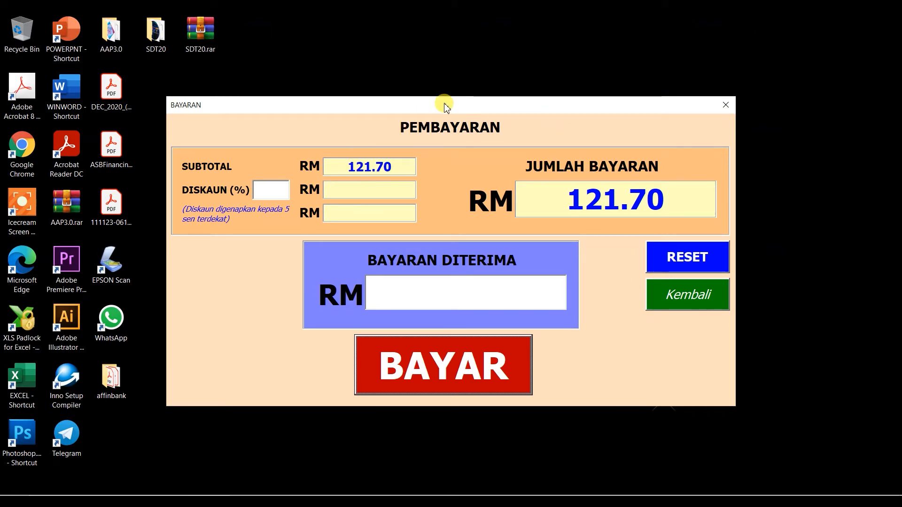
click(275, 194)
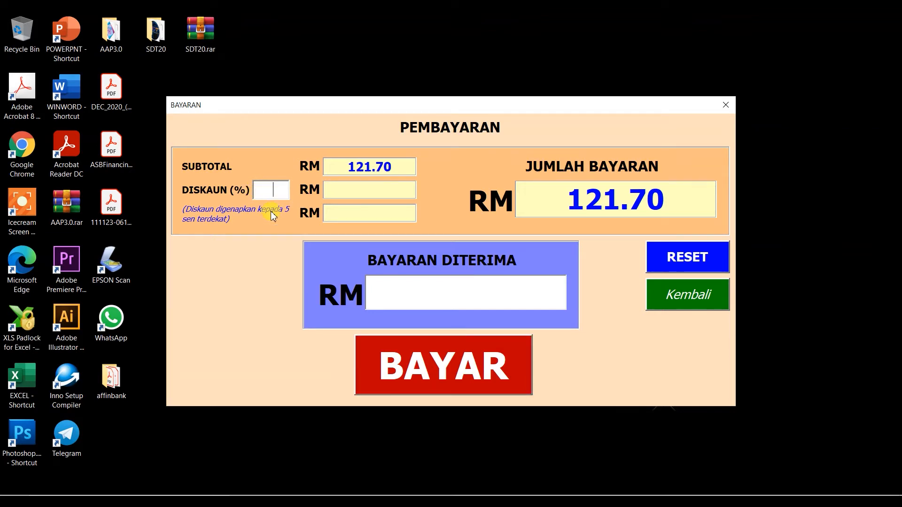
text(10)
key(Return)
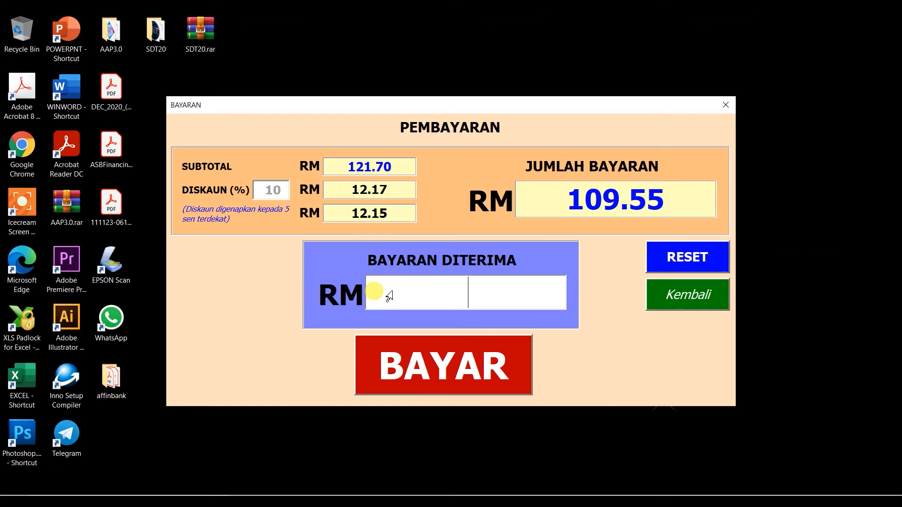
Record RM 120 as BAYARAN DITERIMA and submit the payment.
text(120)
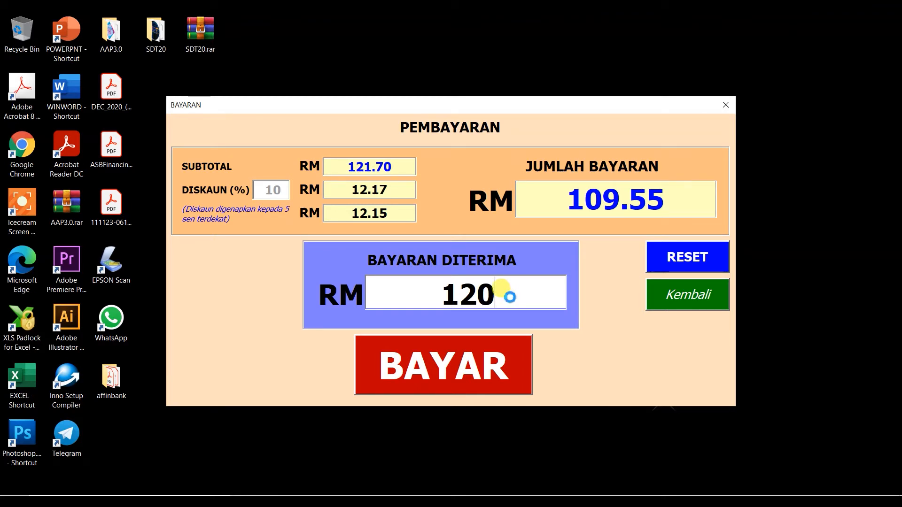
key(Return)
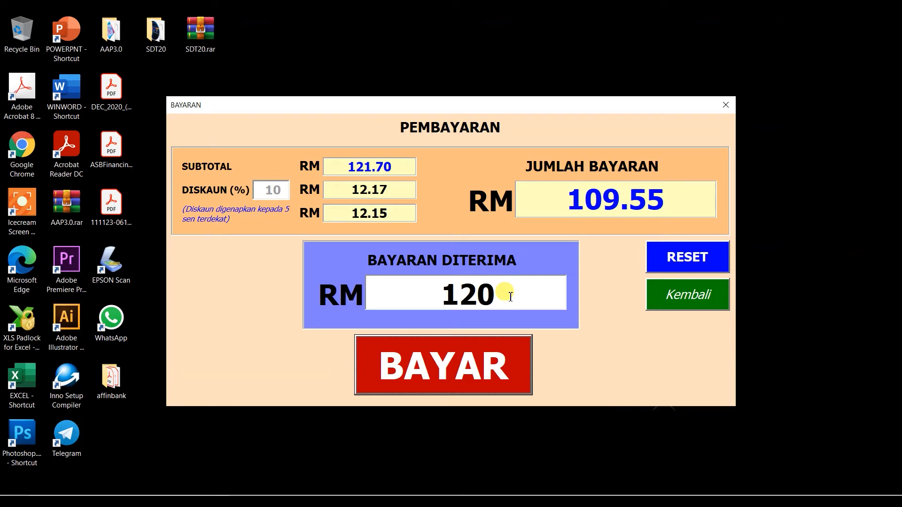
click(485, 361)
click(445, 369)
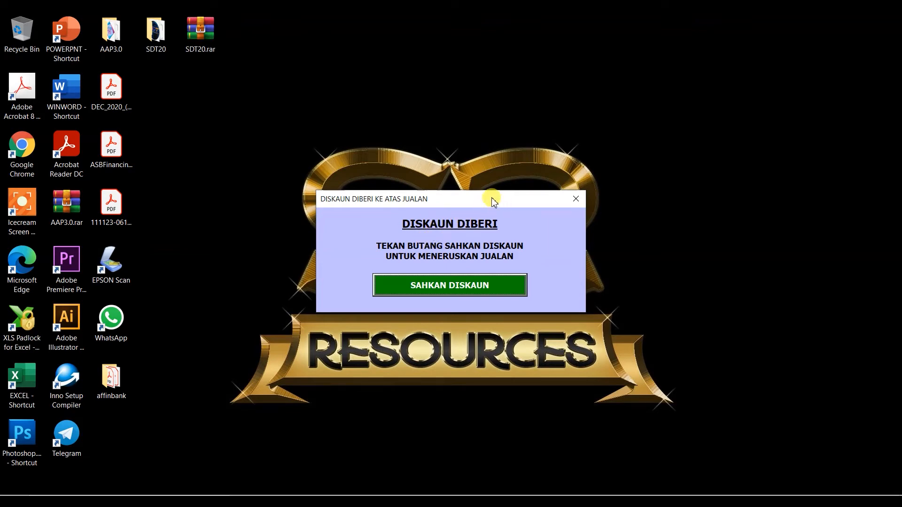
Move the DISKAUN DIBERI prompt aside and confirm the discount, revealing RM 10.45 change.
drag(476, 196, 494, 182)
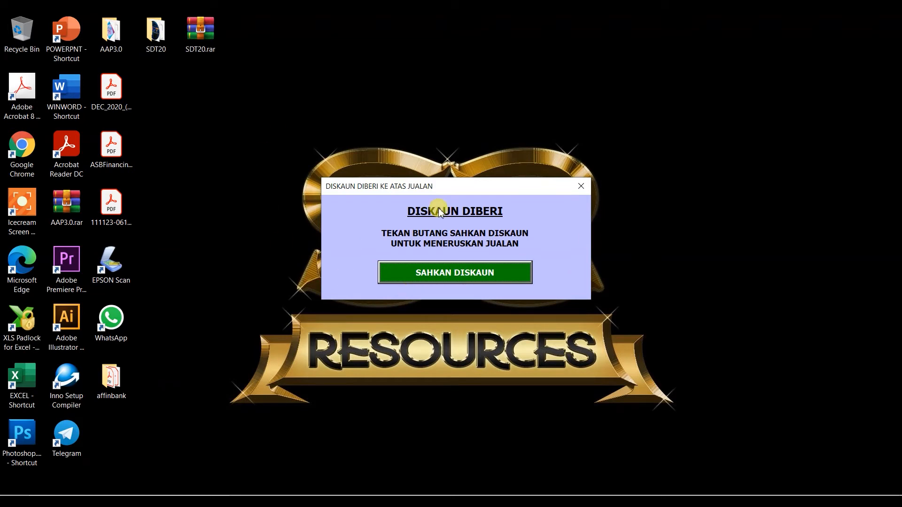
click(455, 272)
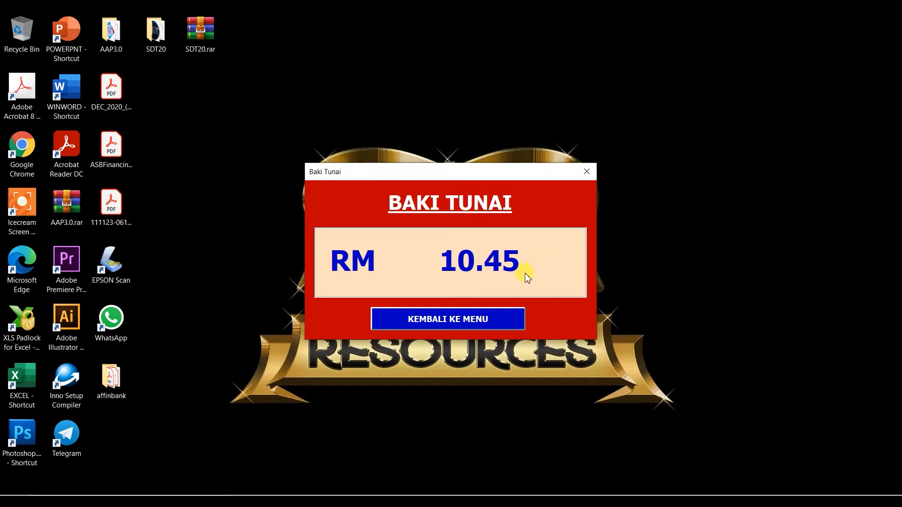
Acknowledge the RM 10.45 change, then preview invoice INV-21-6 and close the preview.
click(458, 320)
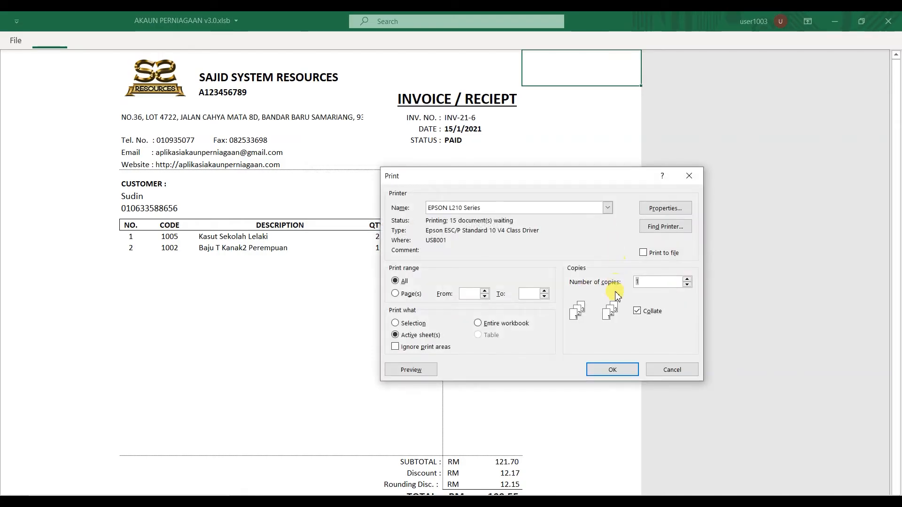
drag(519, 180, 693, 139)
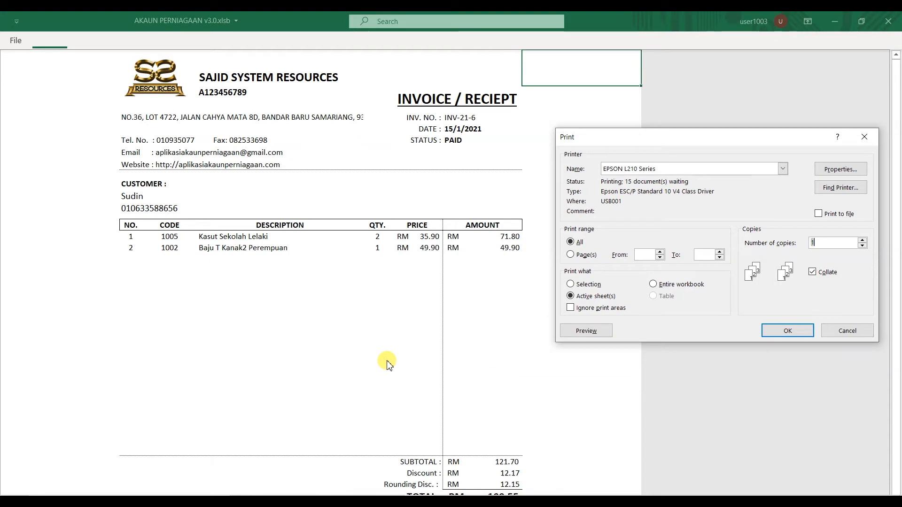
drag(695, 136, 347, 105)
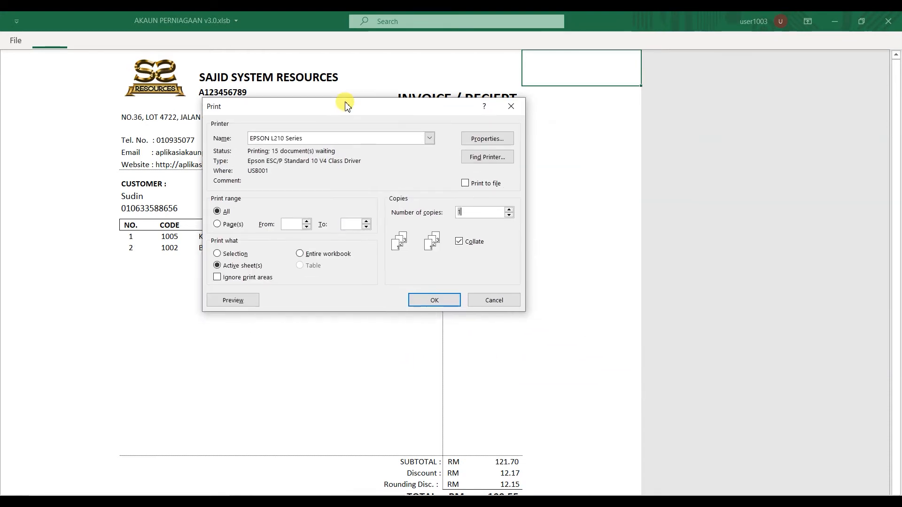
click(233, 301)
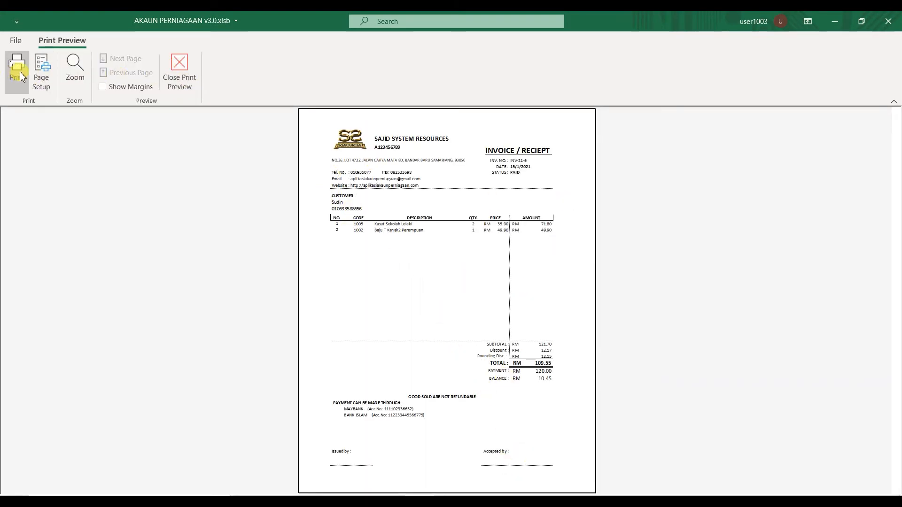
click(179, 70)
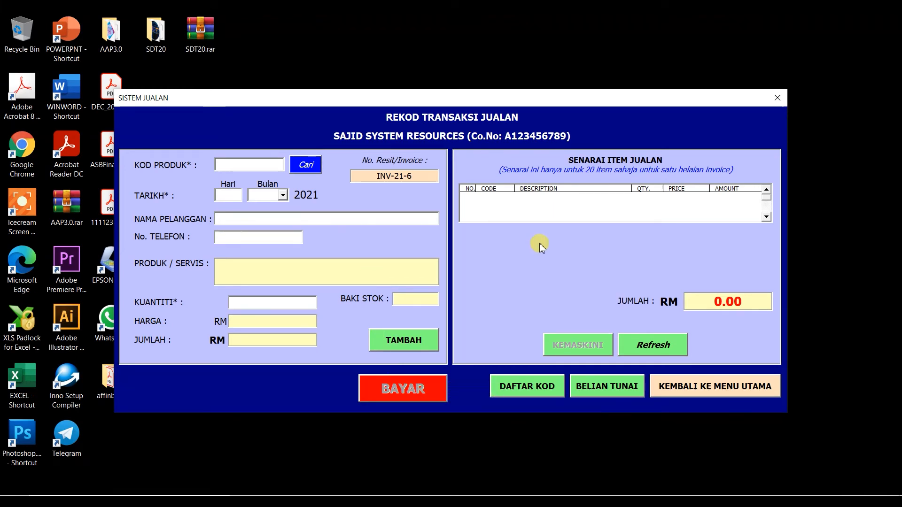
Move the SISTEM JUALAN window down-right and place the AAP3.0 icon beside SDT20.rar.
drag(451, 97, 482, 87)
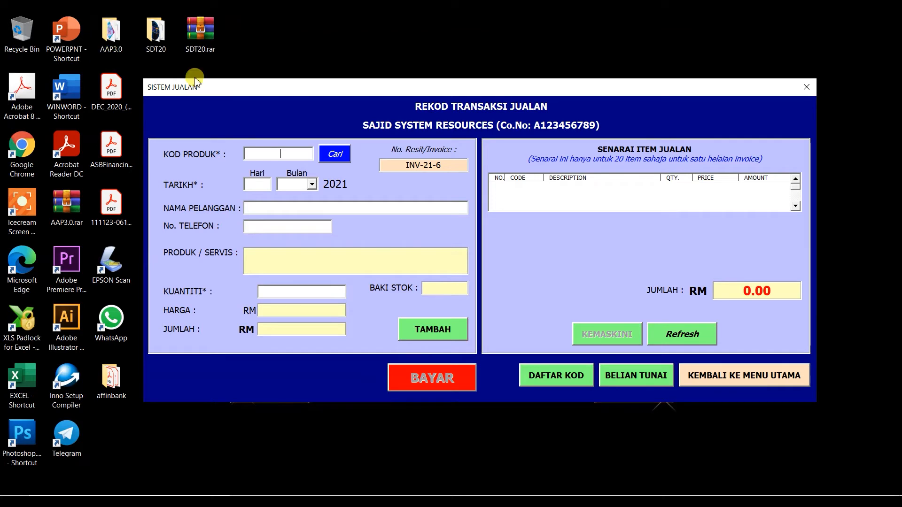
drag(212, 87, 254, 120)
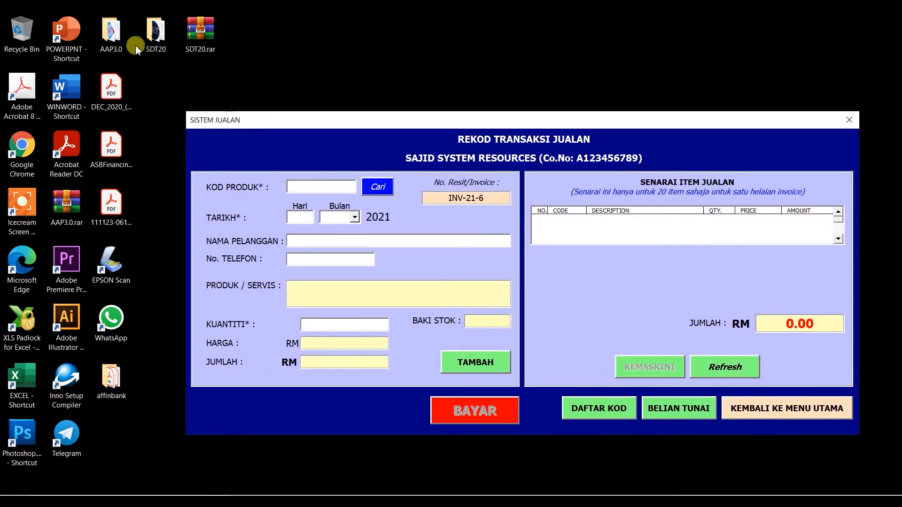
drag(105, 34, 244, 54)
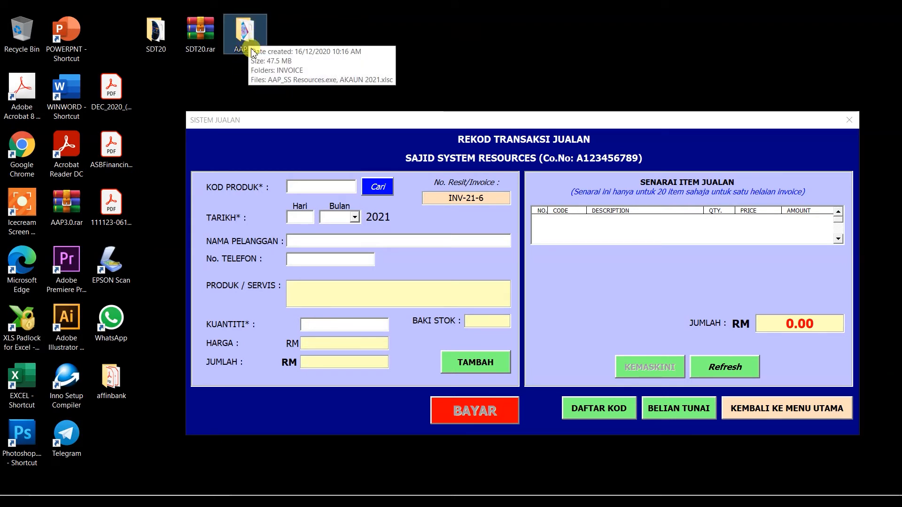
drag(241, 37, 292, 56)
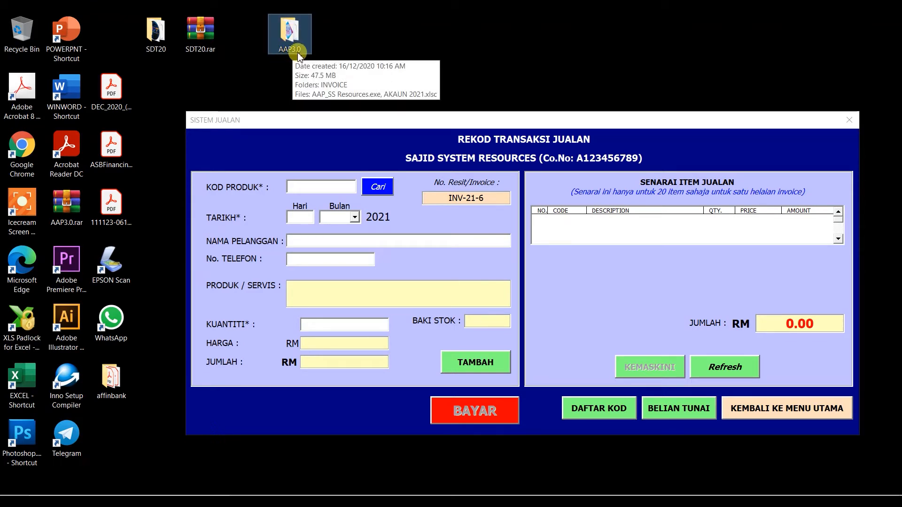
click(282, 48)
click(319, 57)
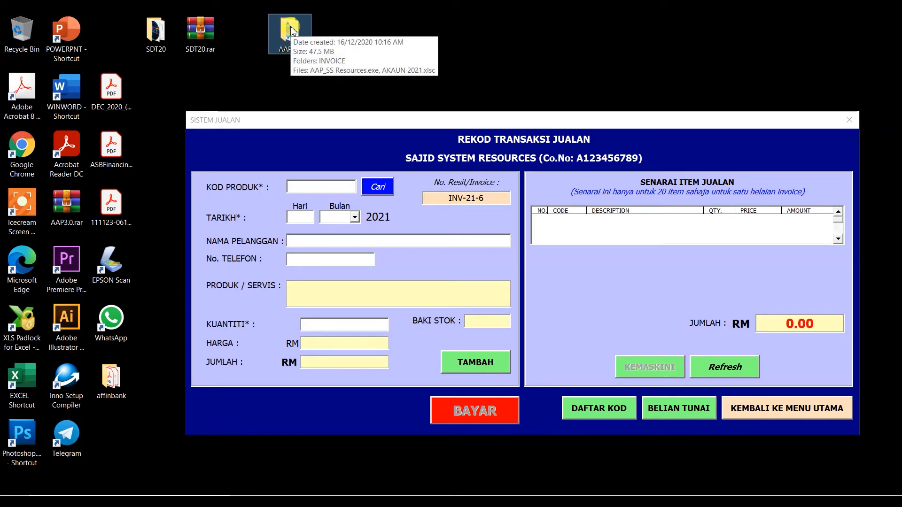
Open the AAP3.0 folder, go into INVOICE, and select INV-21-6.pdf.
double_click(289, 47)
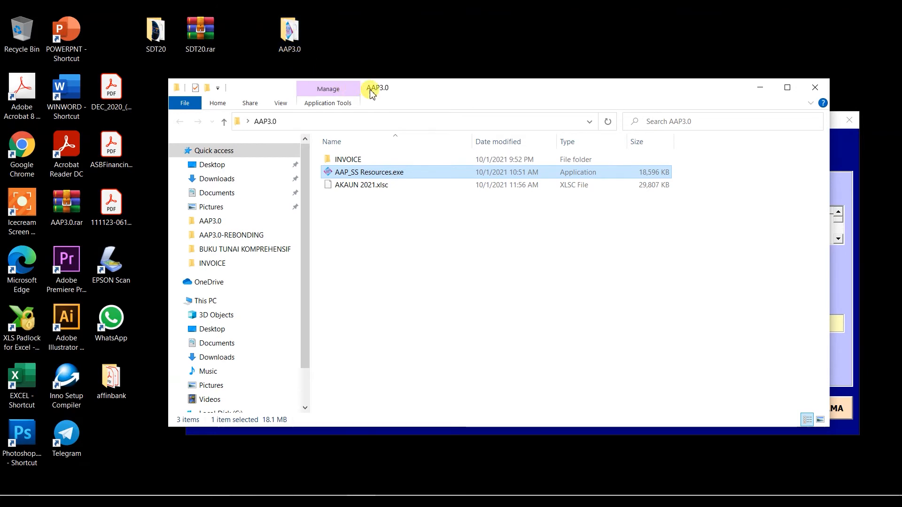
drag(409, 91, 358, 63)
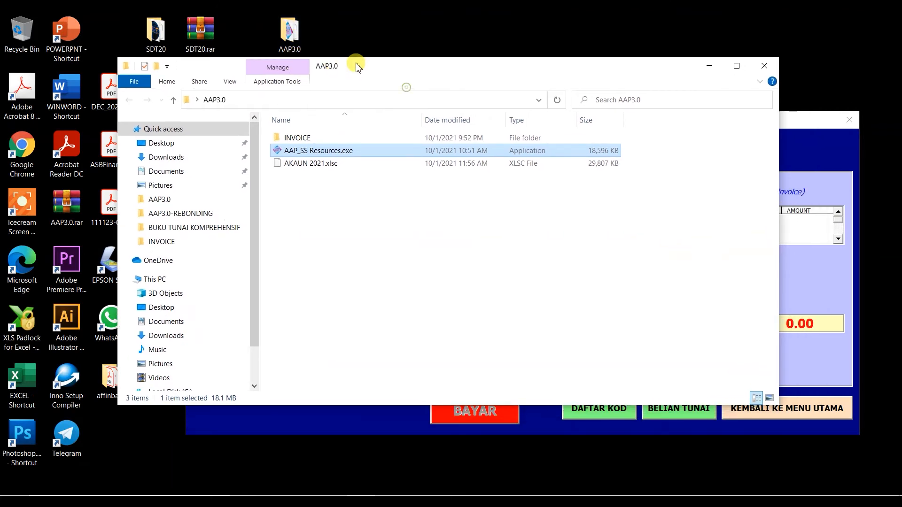
click(298, 131)
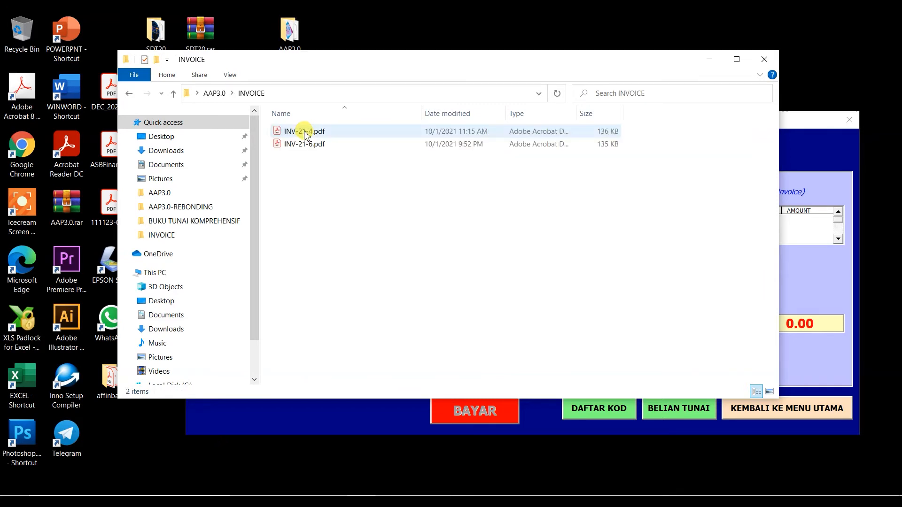
click(315, 147)
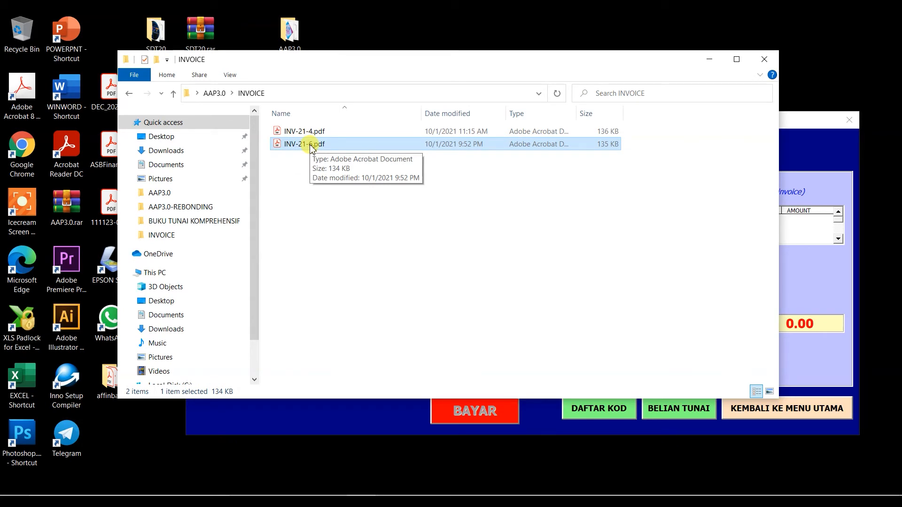
Open INV-21-6.pdf, review its RM 109.55 total and RM 10.45 balance, then close it.
double_click(311, 145)
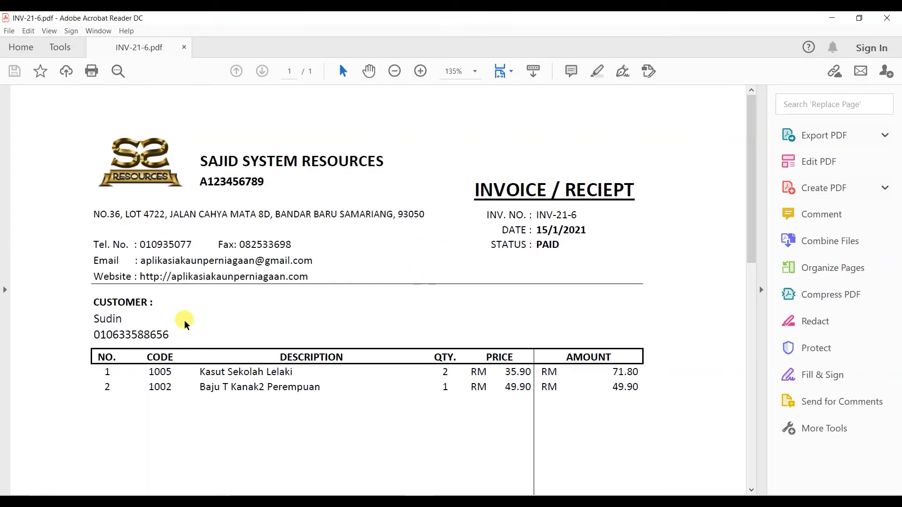
scroll(182, 315, down, 2)
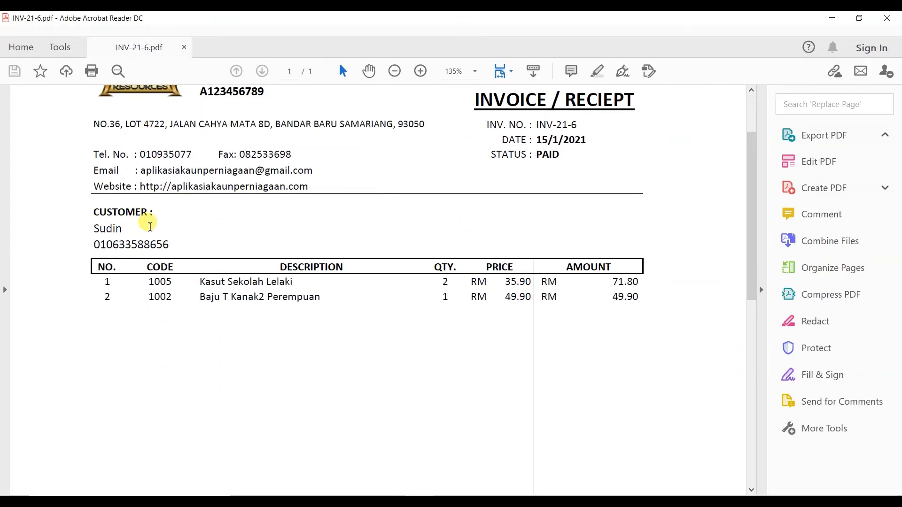
scroll(273, 282, down, 1)
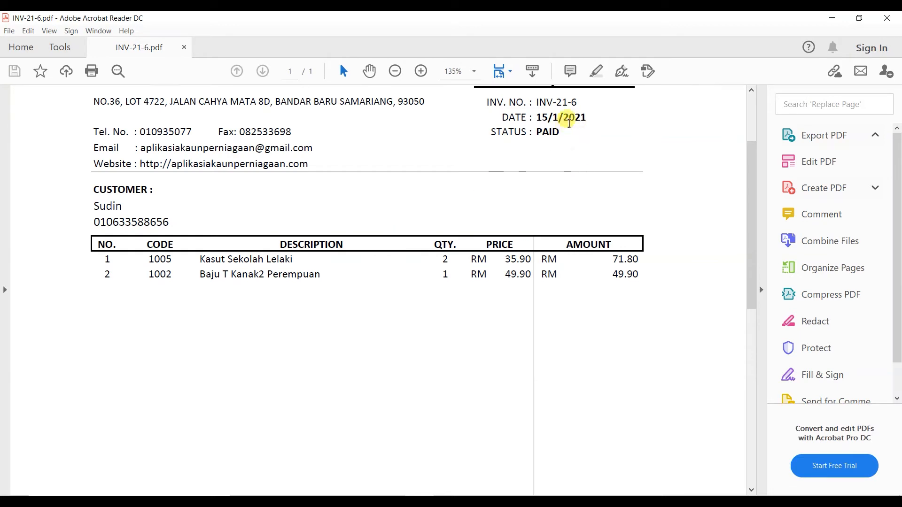
scroll(573, 286, down, 6)
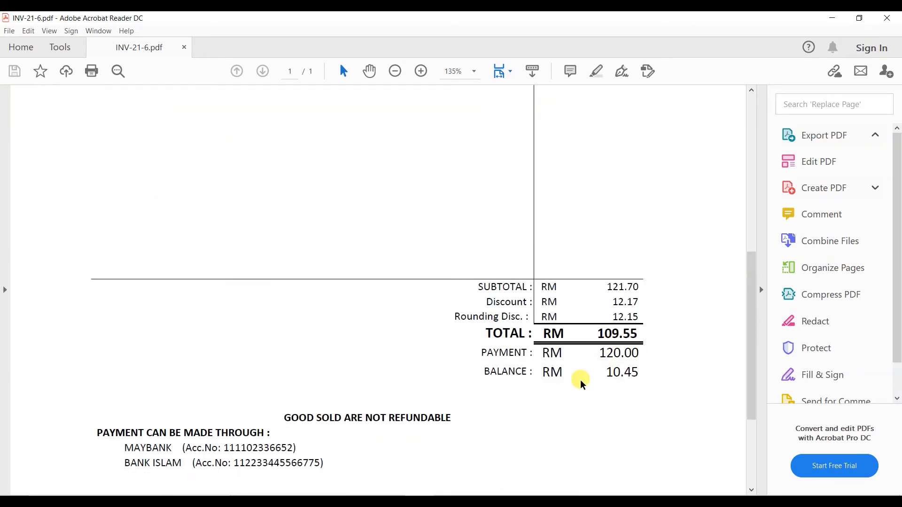
scroll(580, 380, down, 1)
scroll(510, 400, down, 1)
scroll(510, 399, down, 1)
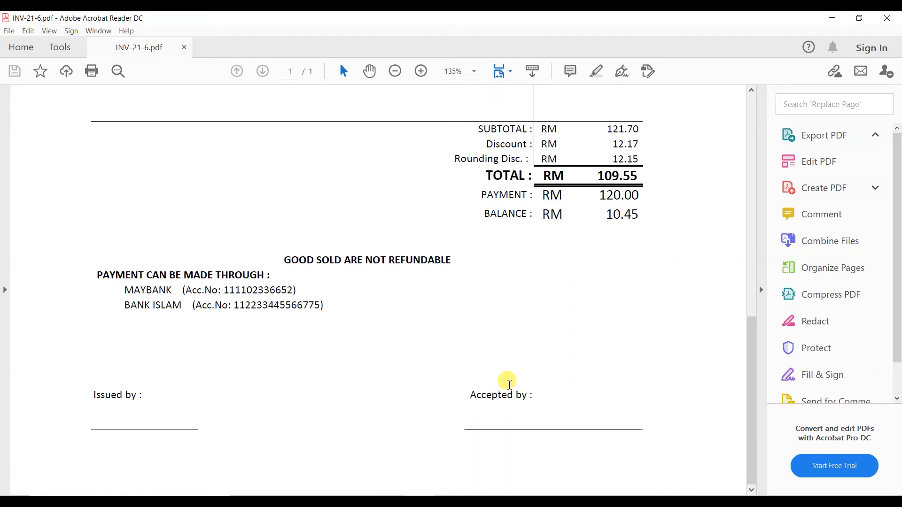
scroll(510, 374, up, 12)
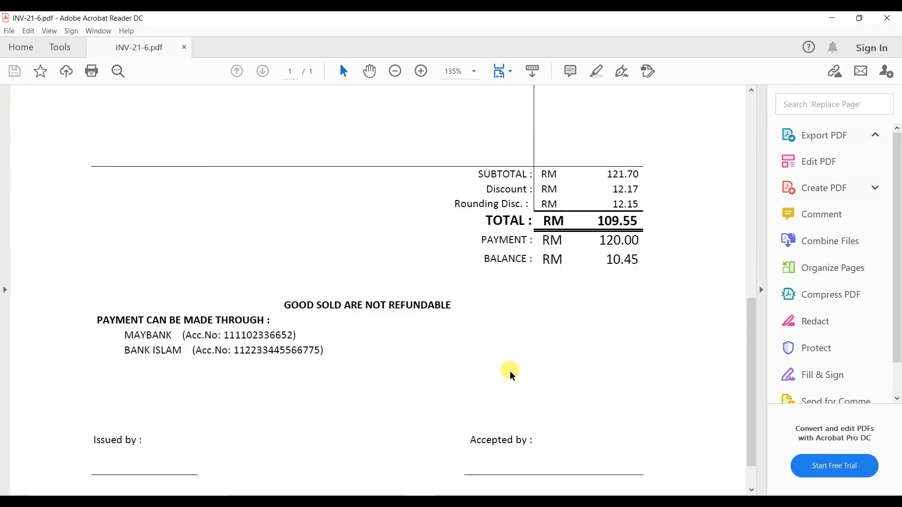
click(887, 19)
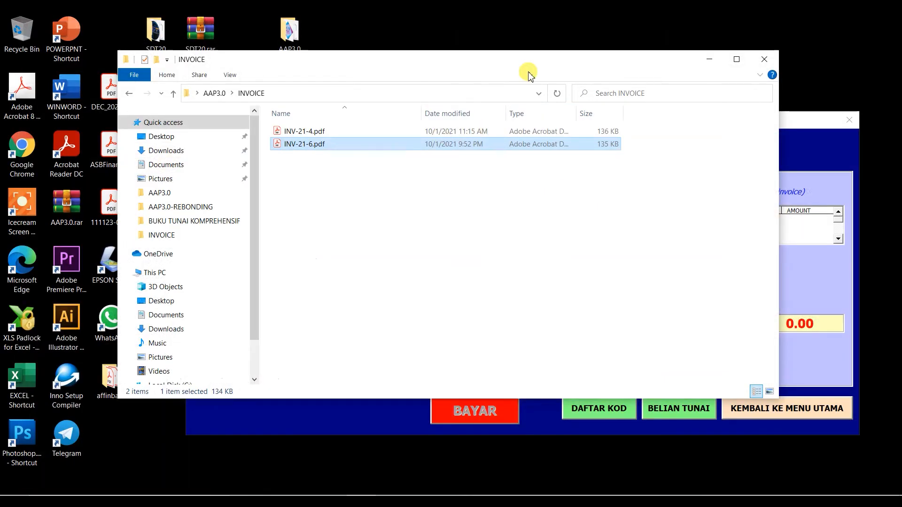
Close the INVOICE folder window and leave the sales entry form for the main menu.
click(766, 59)
drag(596, 118, 522, 105)
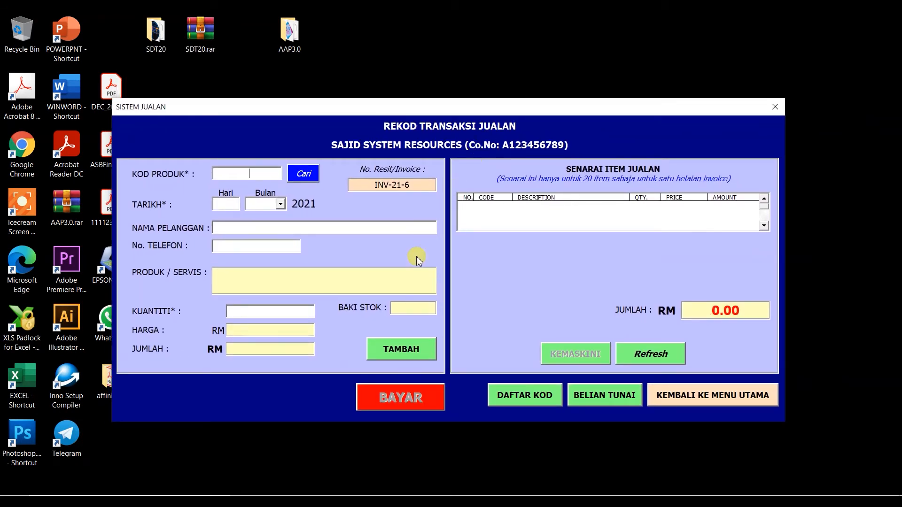
click(295, 33)
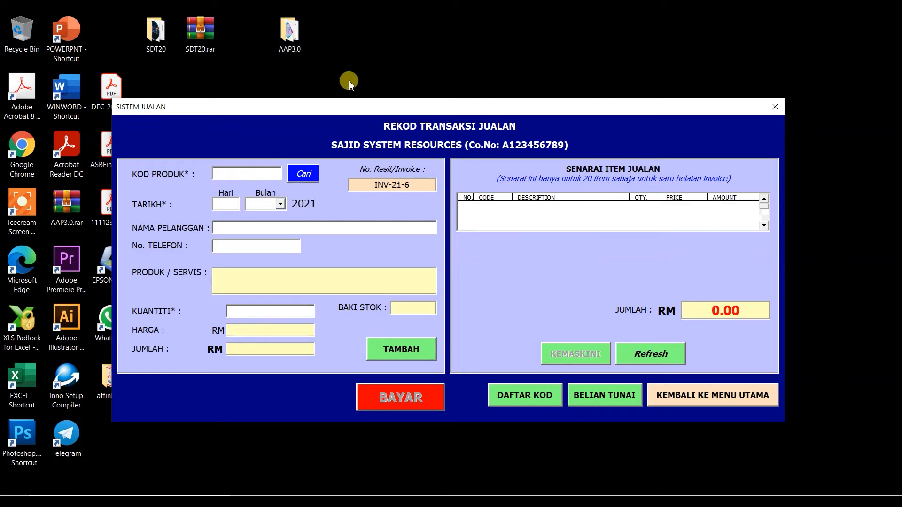
mouse_move(355, 106)
mouse_down()
mouse_move(348, 116)
mouse_move(349, 103)
mouse_up()
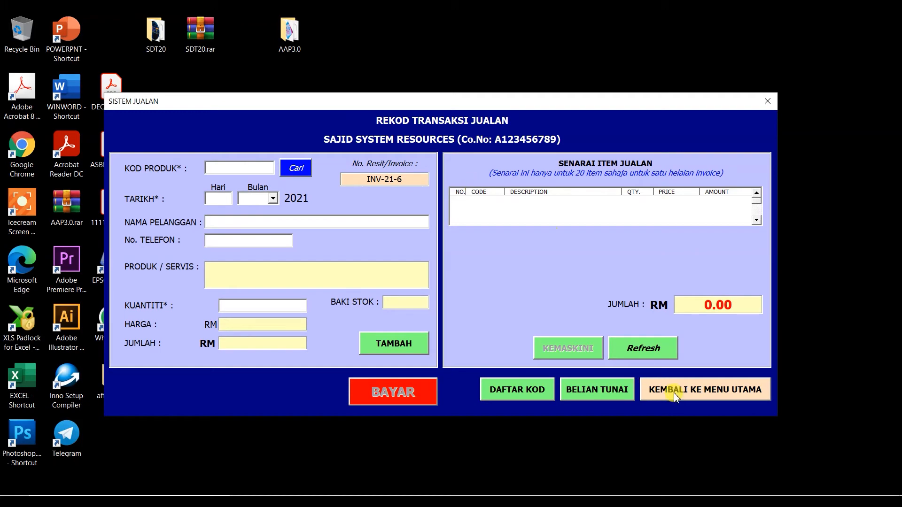
click(712, 392)
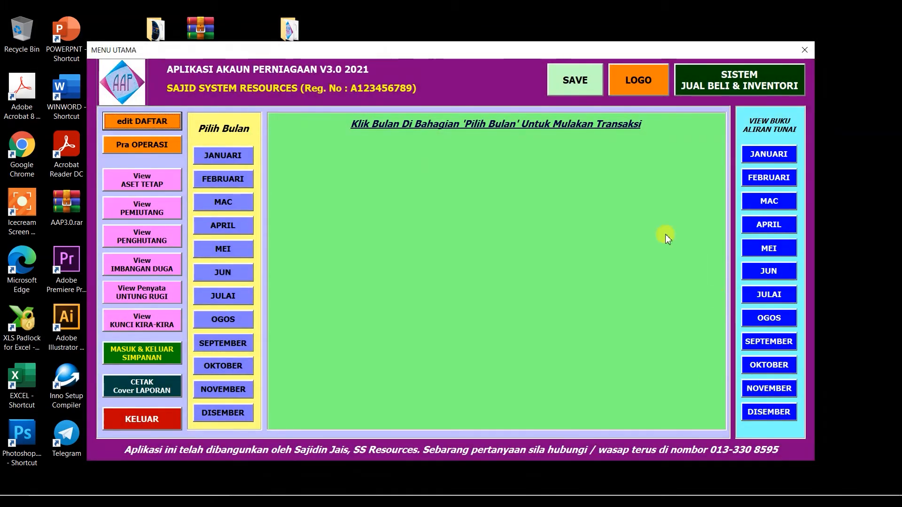
From SISTEM JUAL BELI & INVENTORI, view the PRODUK JUALAN list of products 1001–1006 and suppliers.
click(726, 76)
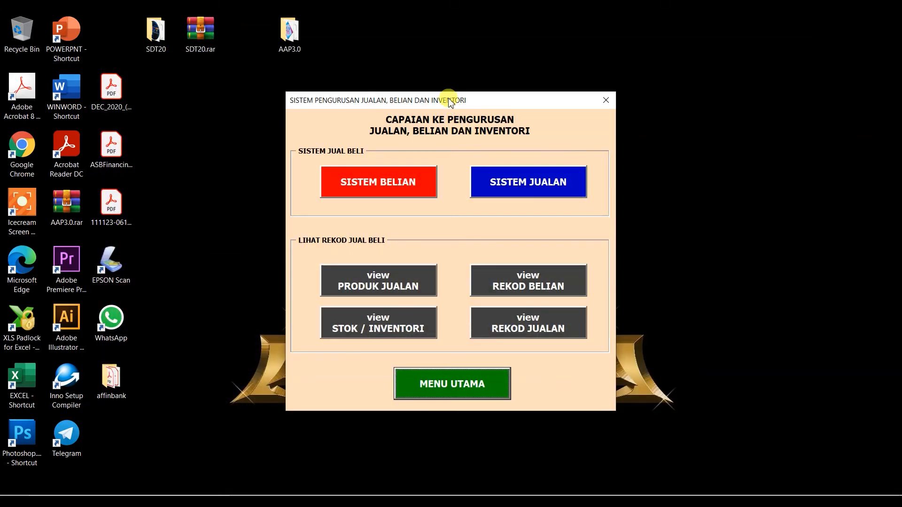
drag(418, 99, 396, 91)
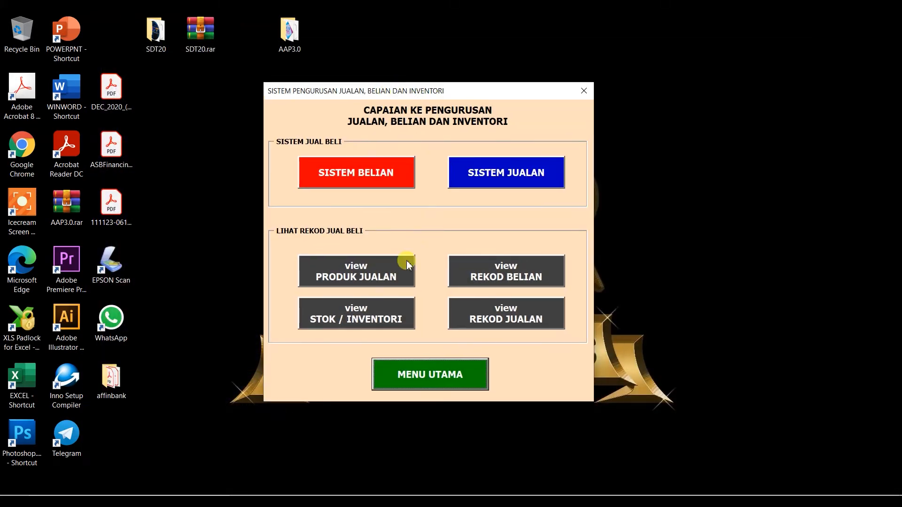
click(364, 281)
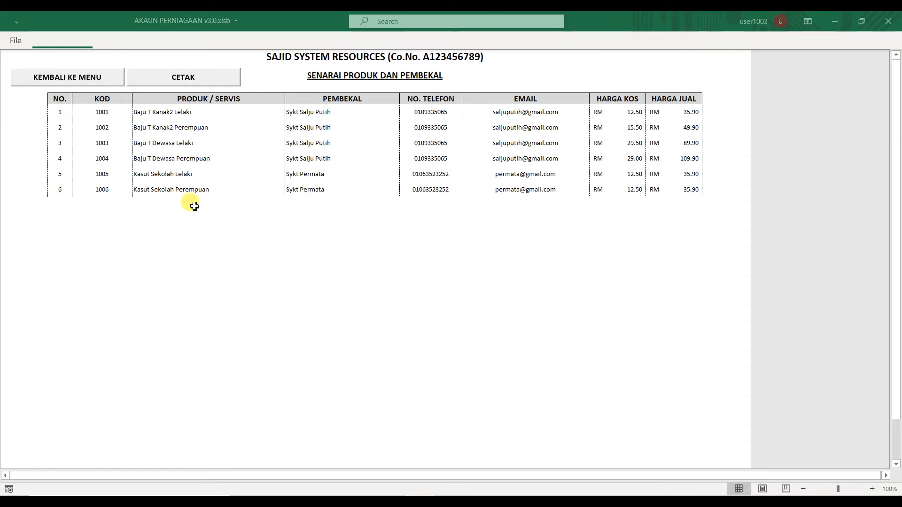
View the 2021 STOK / INVENTORI summary totalling RM 1,518.00, then return to the sales and inventory menu.
click(85, 81)
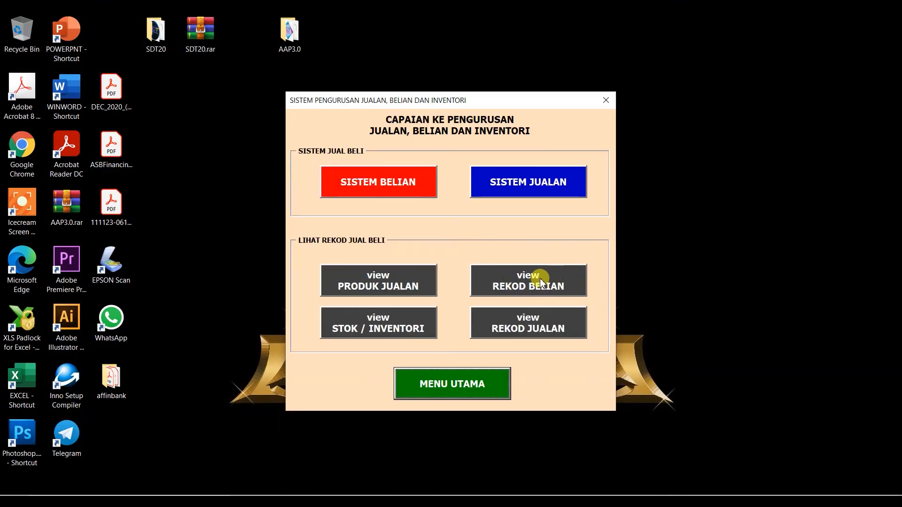
click(401, 329)
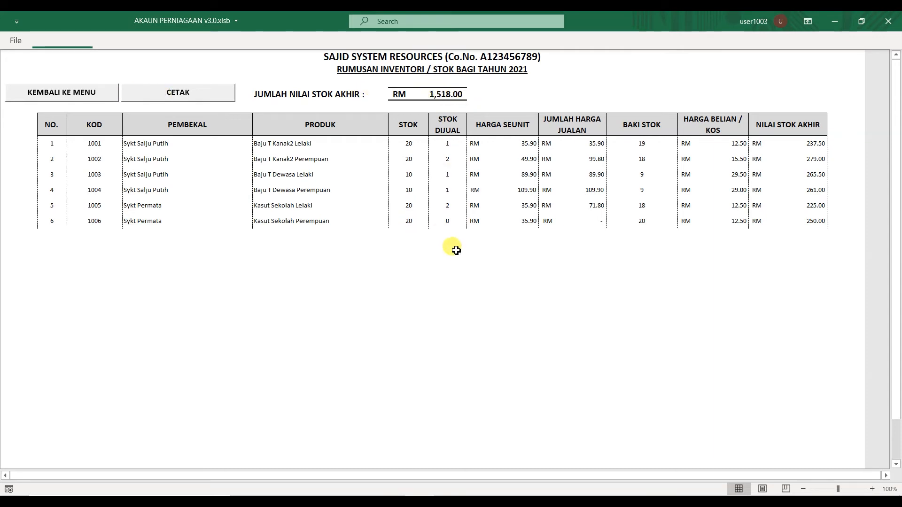
click(75, 93)
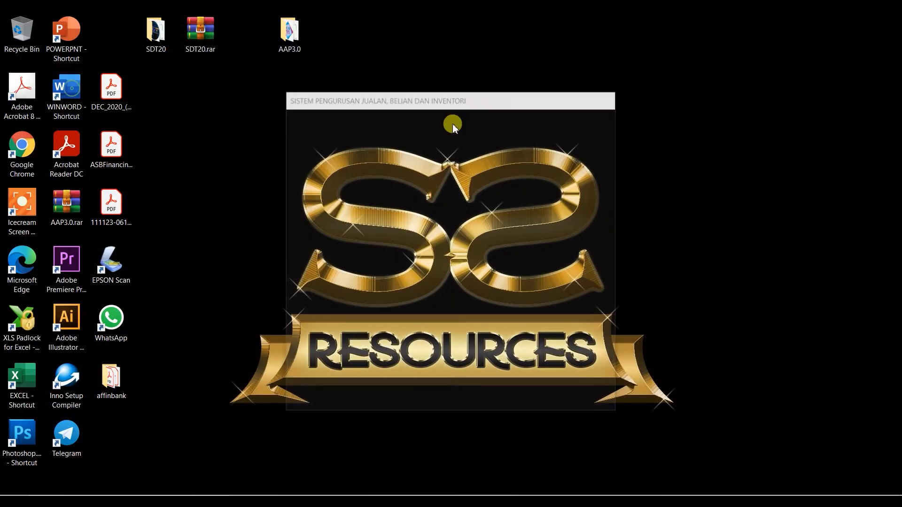
Review REKOD BELIAN, then view REKOD JUALAN with invoices INV-21-4 and INV-21-6 totalling RM 407.30.
click(548, 288)
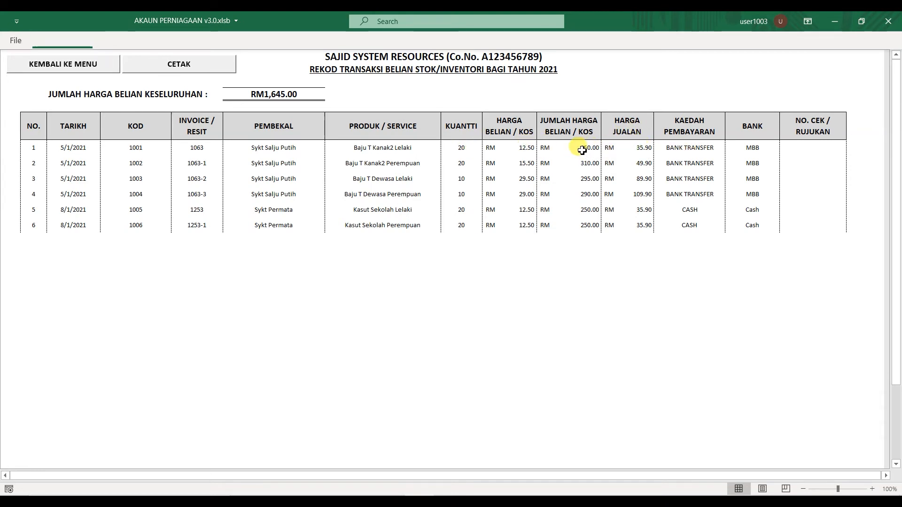
click(88, 66)
click(527, 323)
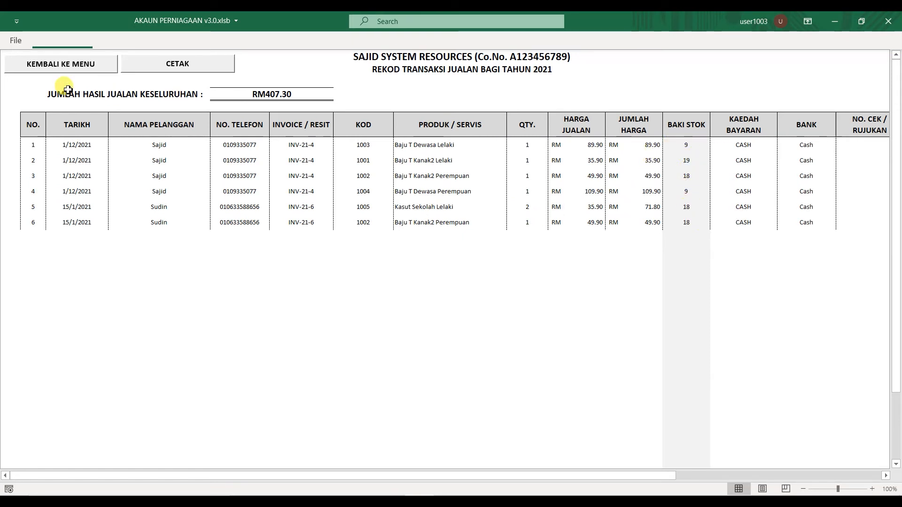
Return to MENU UTAMA, then choose KELUAR and answer No to stay in the application.
click(43, 70)
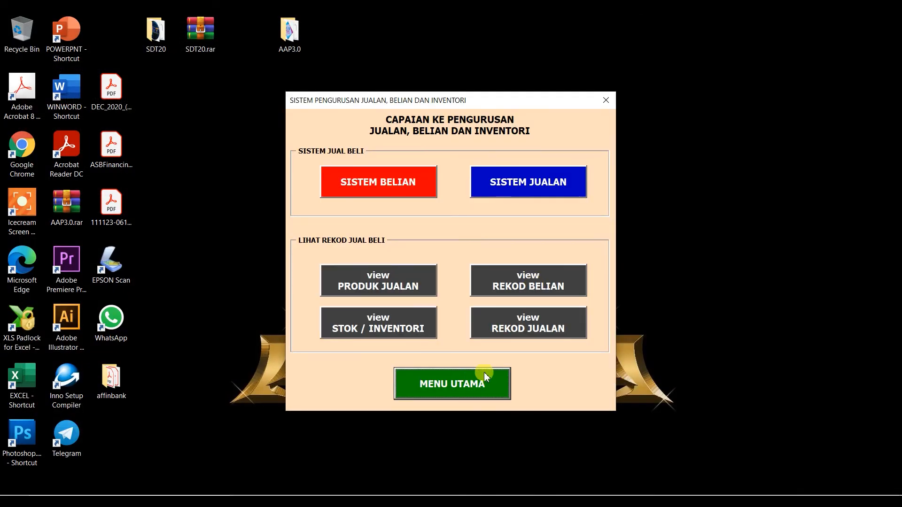
click(470, 382)
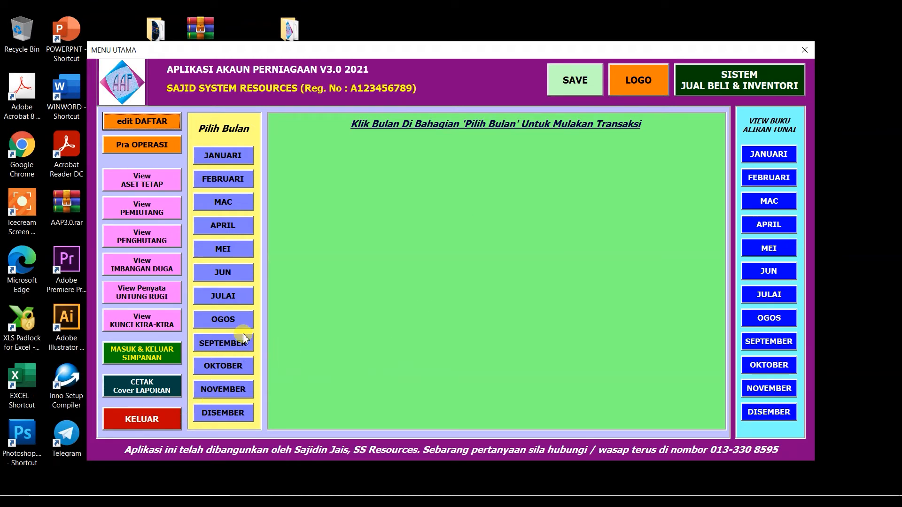
click(146, 423)
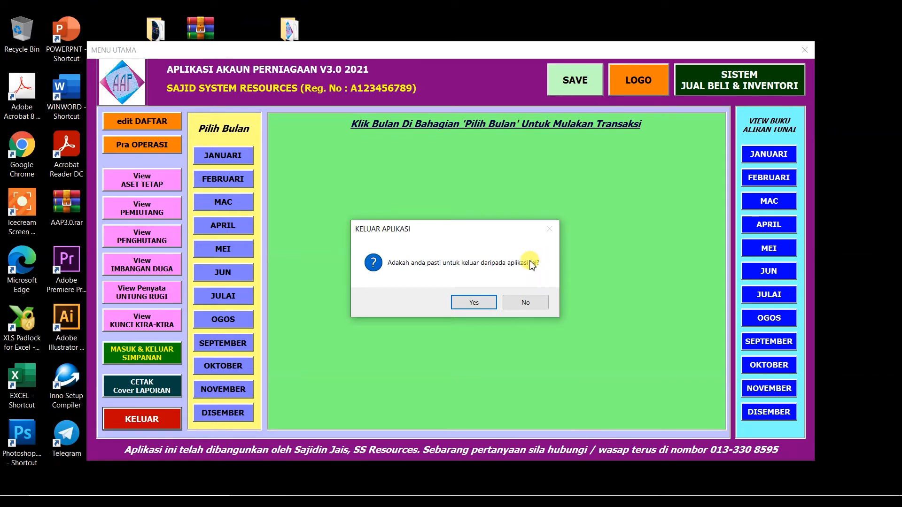
click(527, 304)
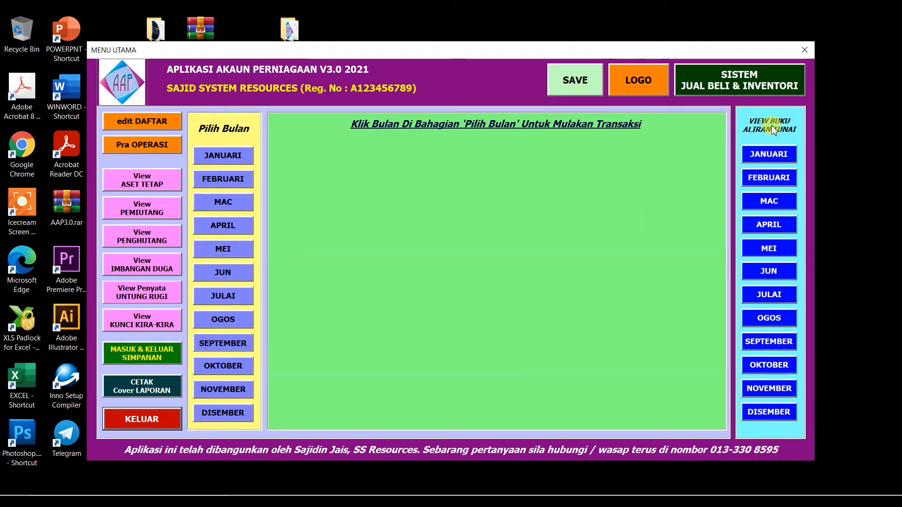
View the January BUKU ALIRAN TUNAI with the RM 121.70 INV-21-6 sale and RM 1,666.60 closing cash.
click(781, 154)
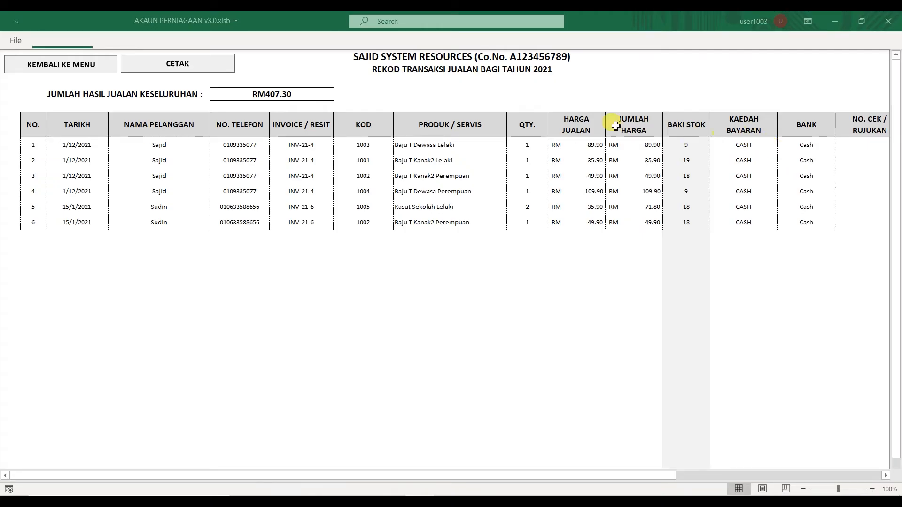
scroll(393, 247, down, 3)
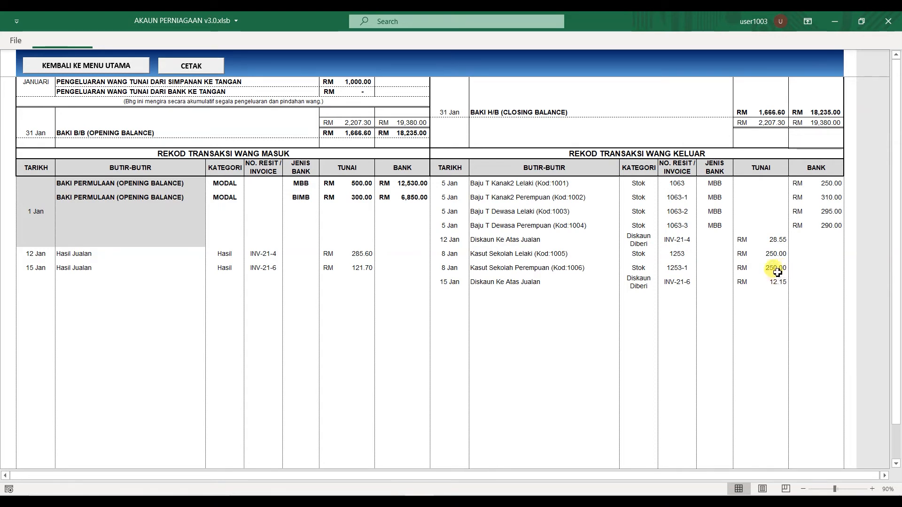
click(41, 271)
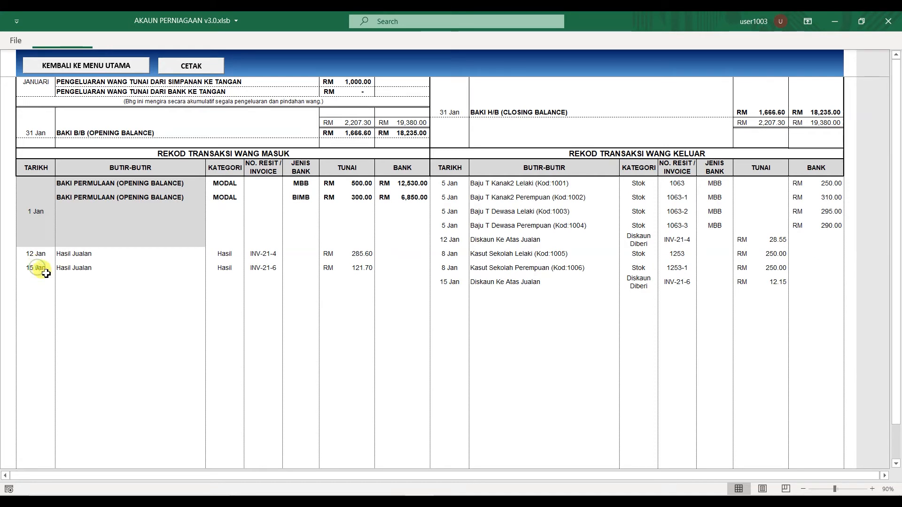
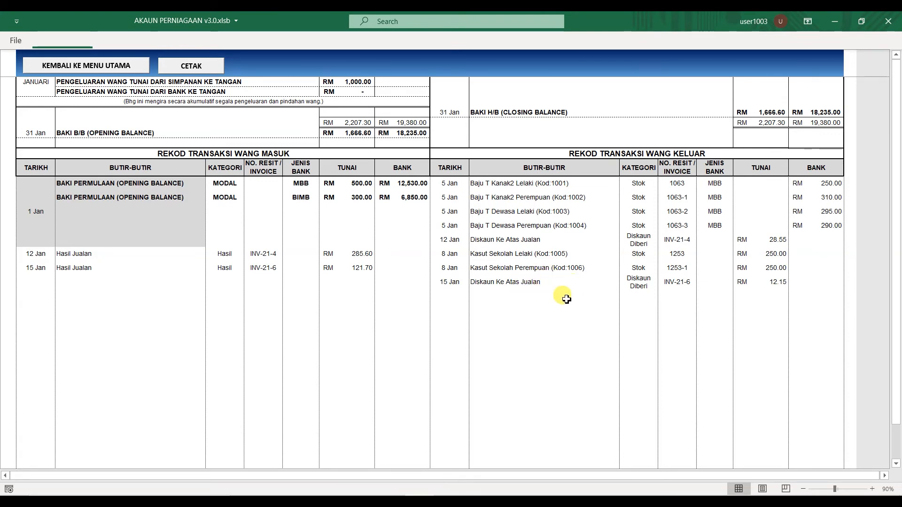
Scroll through the January cash-flow book (RM 1,666.60 cash, RM 18,235.00 bank), then return to MENU UTAMA.
scroll(566, 300, up, 3)
scroll(557, 312, down, 2)
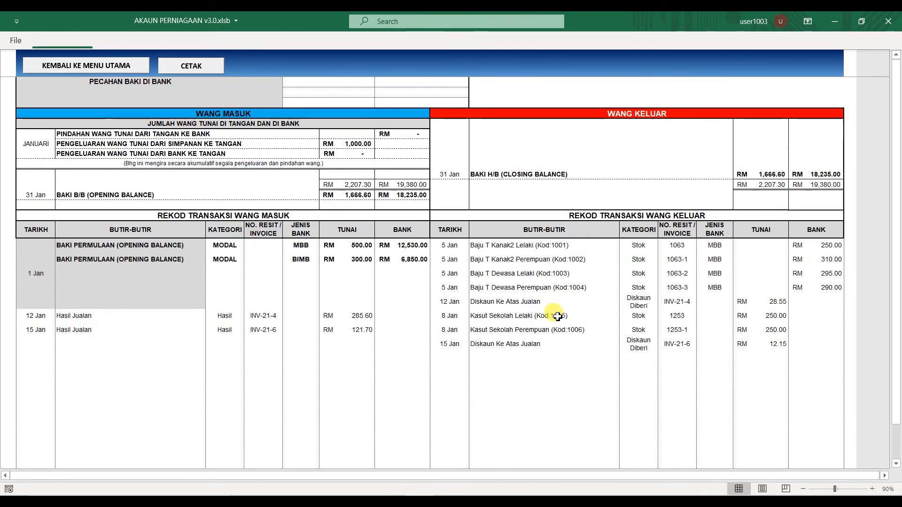
scroll(550, 345, down, 1)
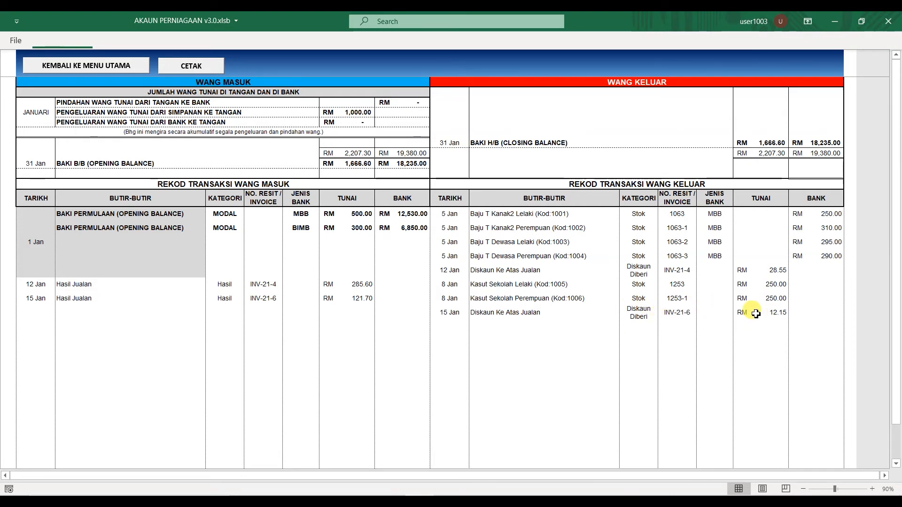
click(118, 68)
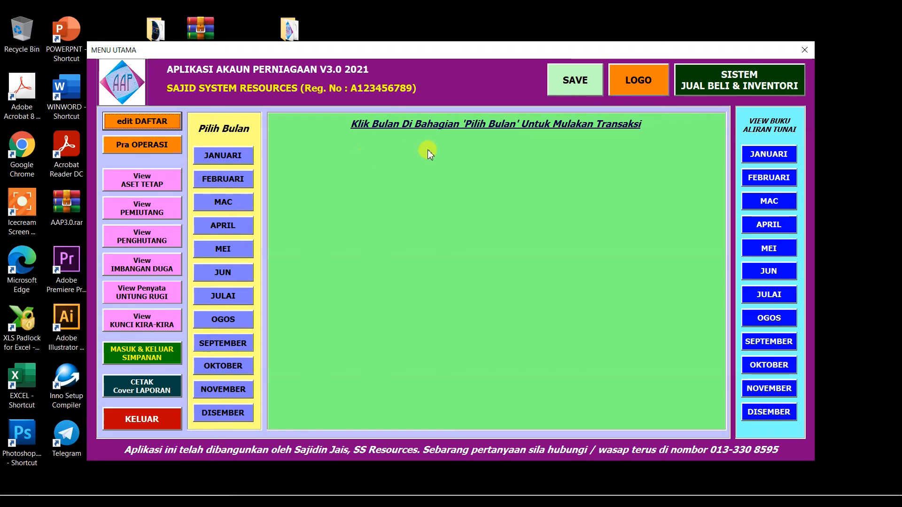
click(732, 79)
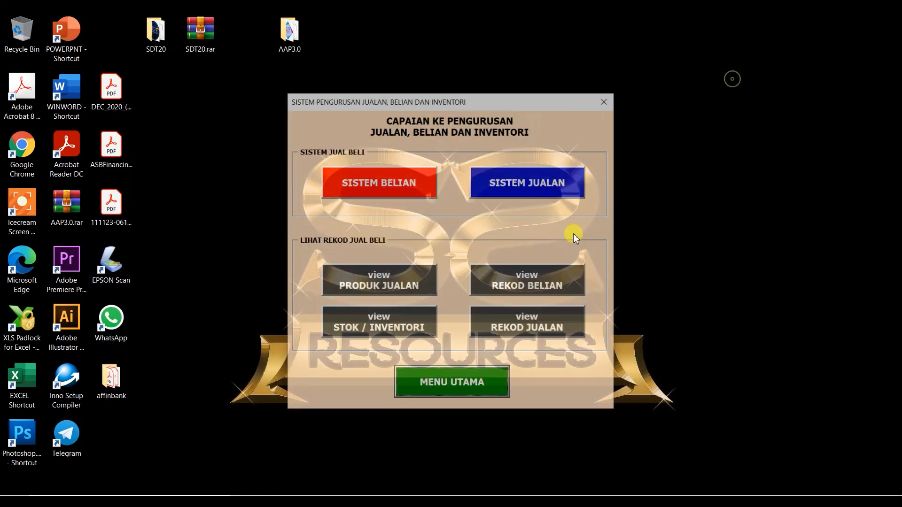
click(392, 188)
click(543, 301)
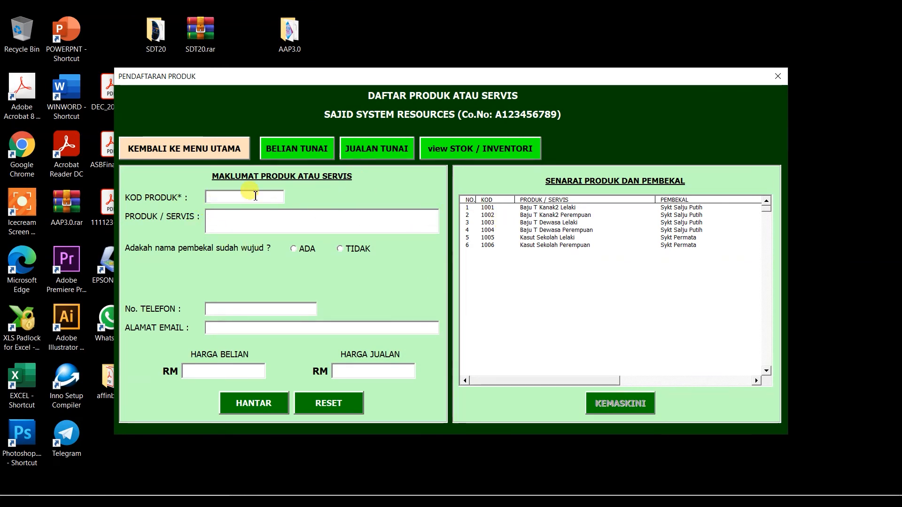
click(306, 151)
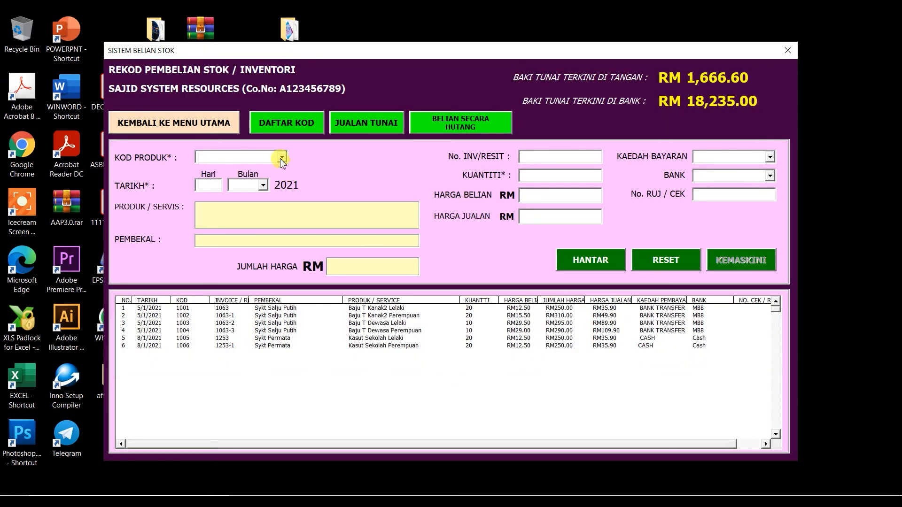
click(282, 158)
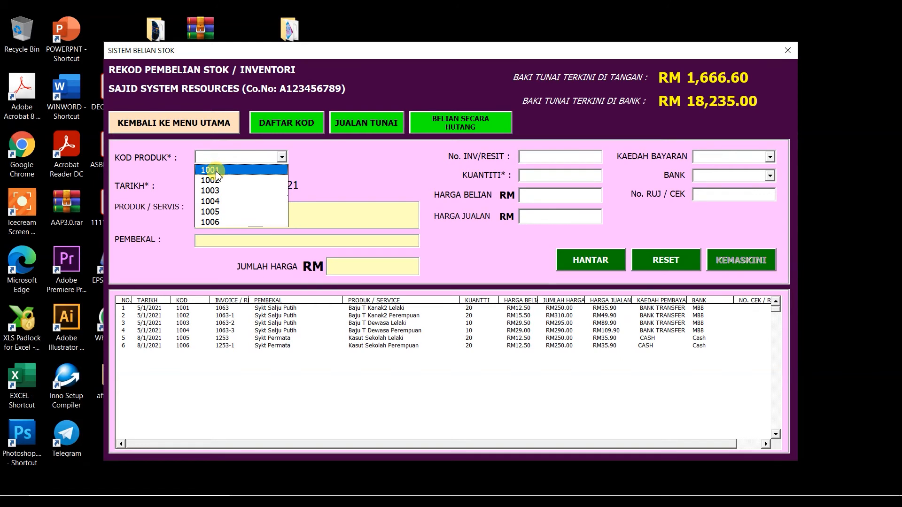
click(215, 191)
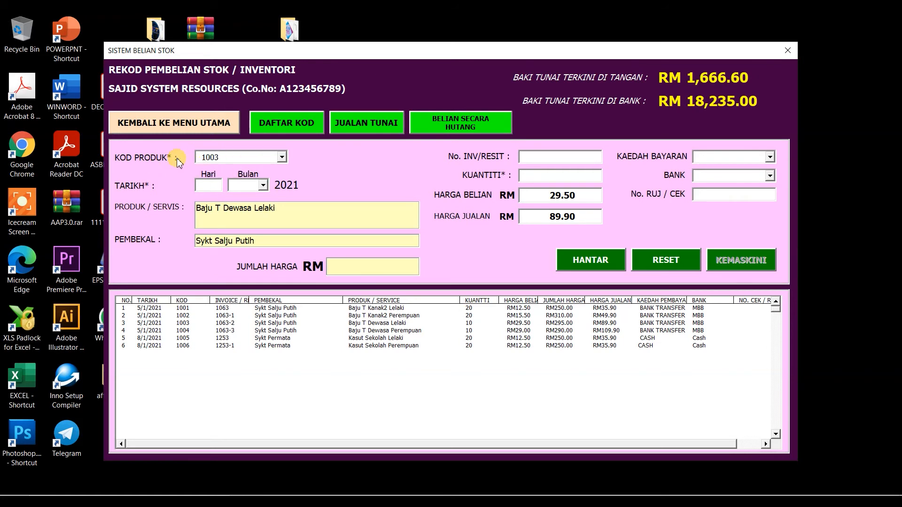
click(282, 157)
click(249, 206)
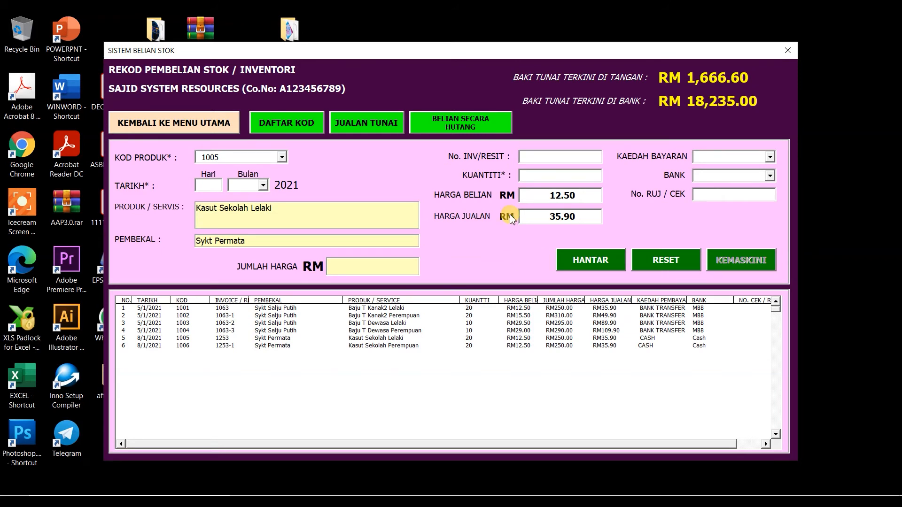
click(205, 121)
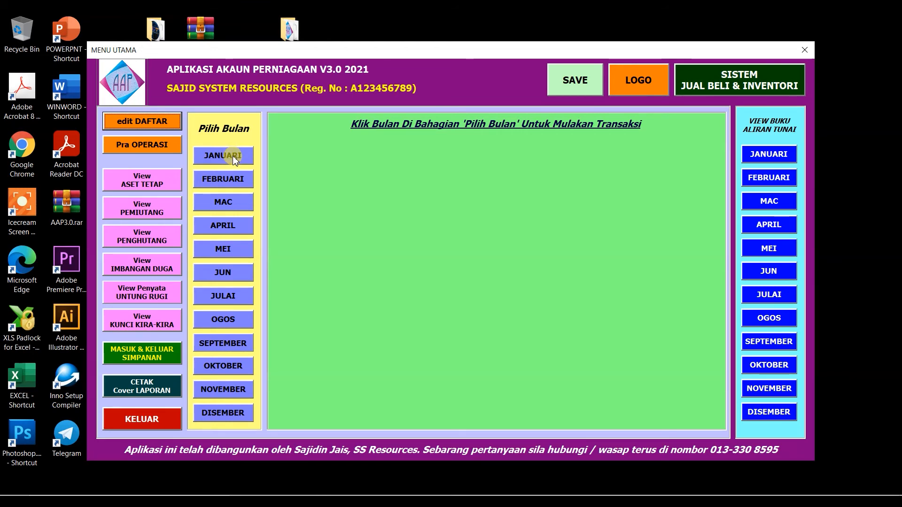
Pick JANUARI and open the TRANSAKSI WANG KELUAR money-out form.
click(233, 158)
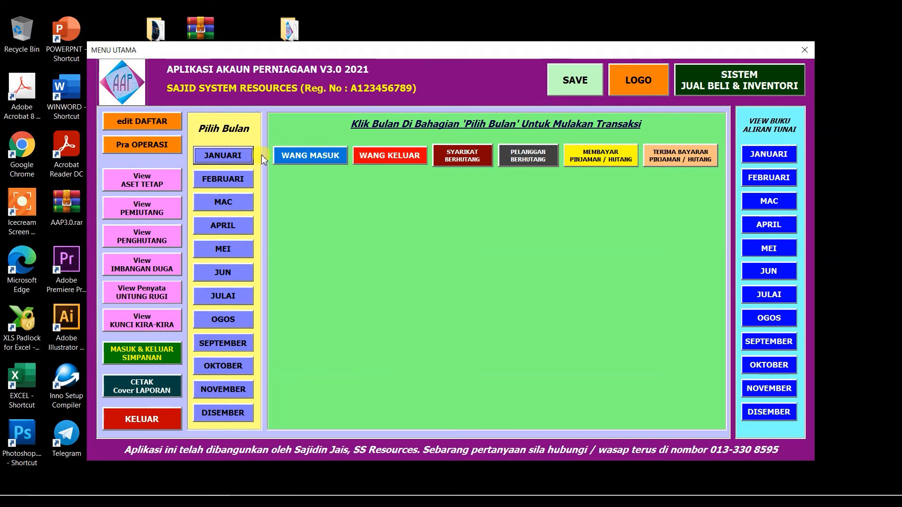
click(396, 159)
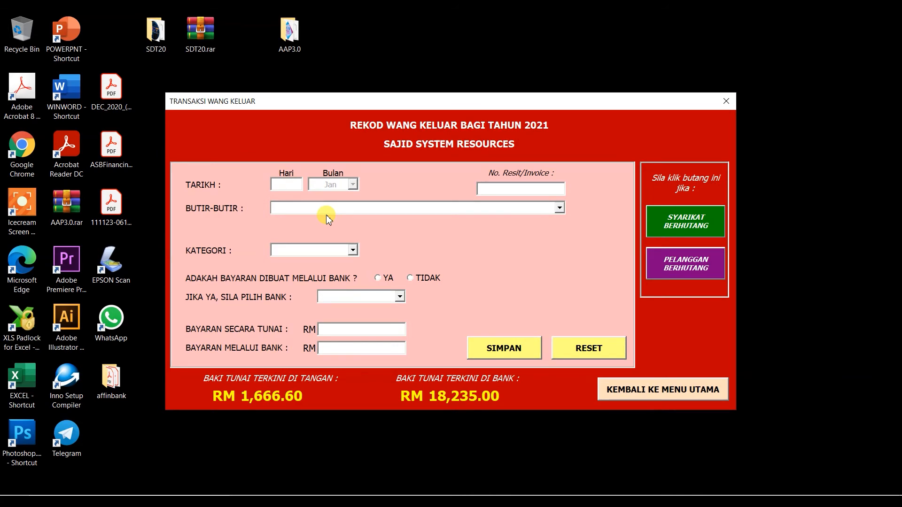
Enter day 5 and choose Angkutan Masuk Atas Belian as the expense.
text(5/)
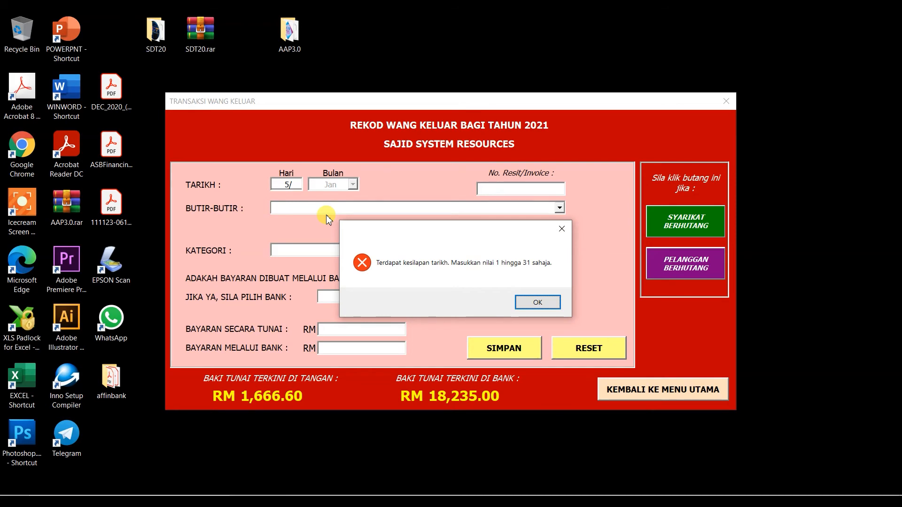
key(Return)
text(5)
key(Tab)
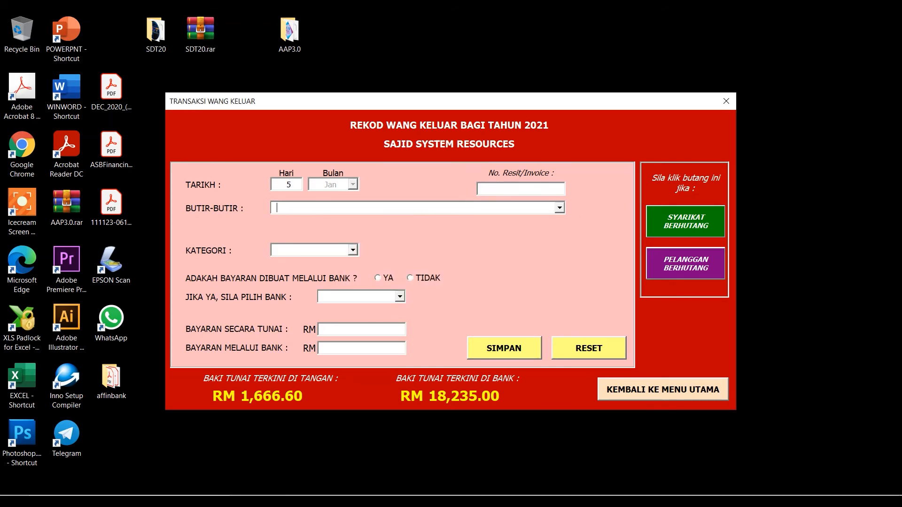
click(560, 209)
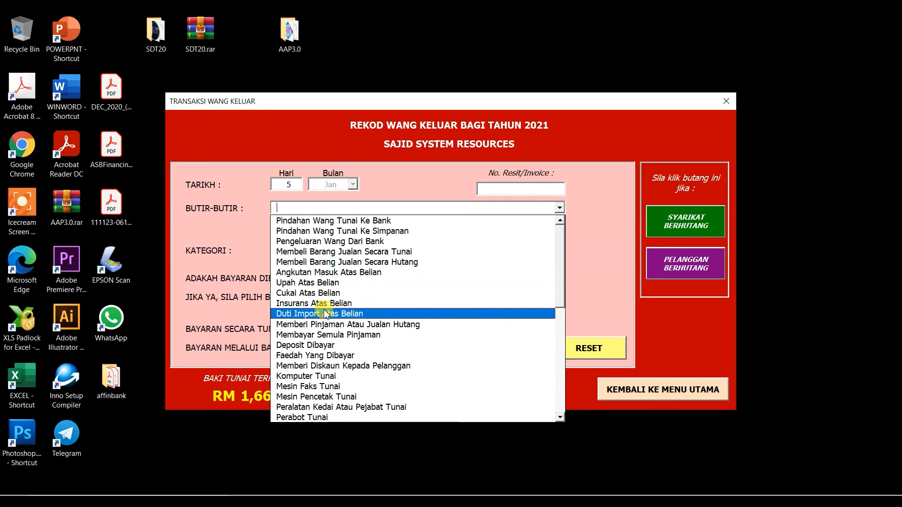
click(333, 273)
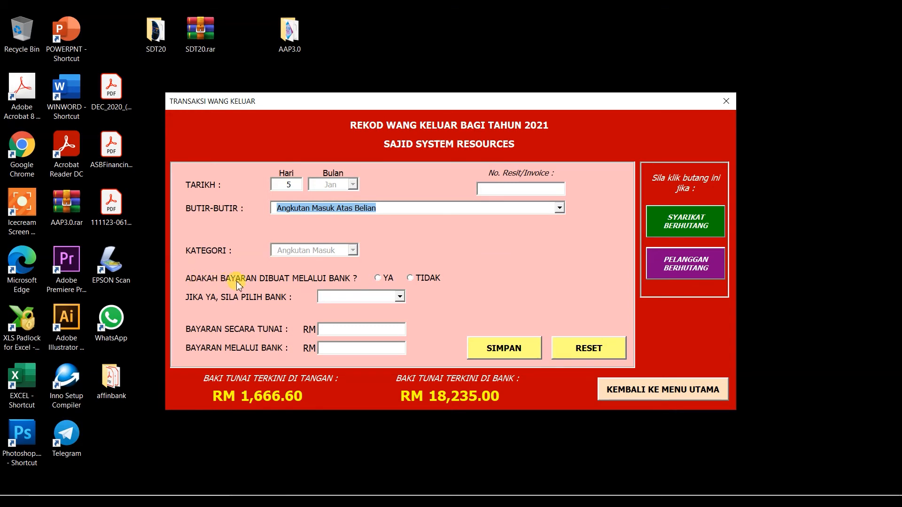
Mark it TIDAK (not via bank) with RM 58 cash, save it, and return to MENU UTAMA.
click(420, 280)
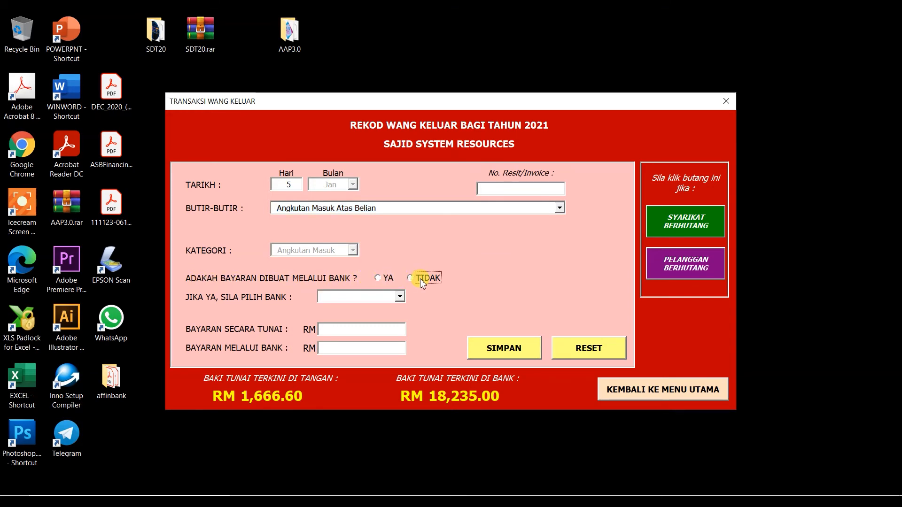
click(379, 329)
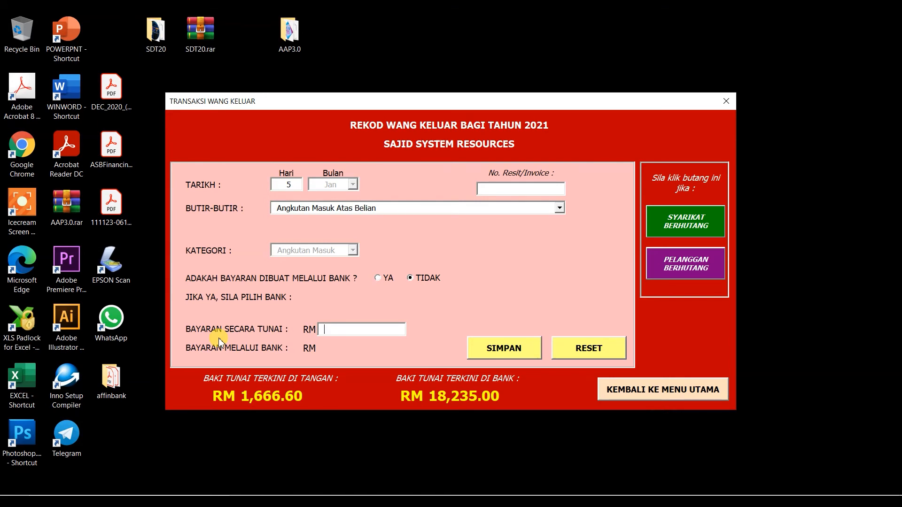
text(58)
click(518, 355)
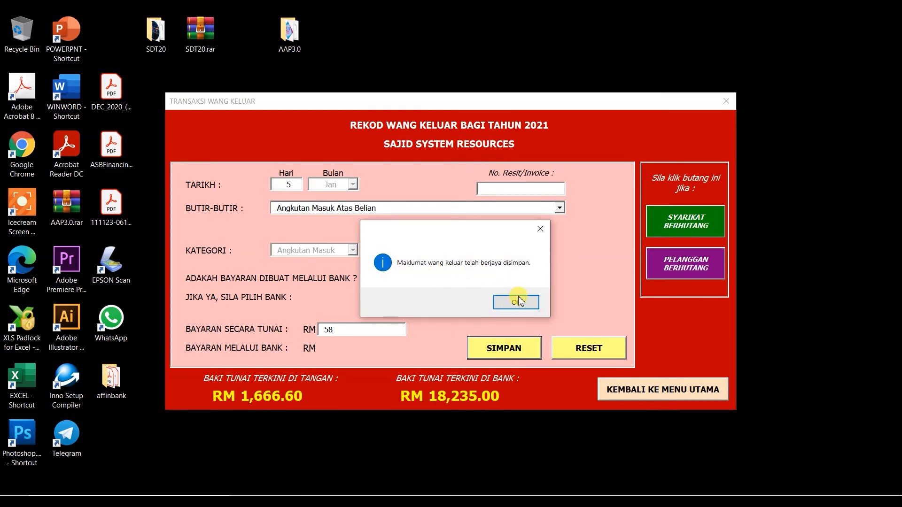
click(517, 304)
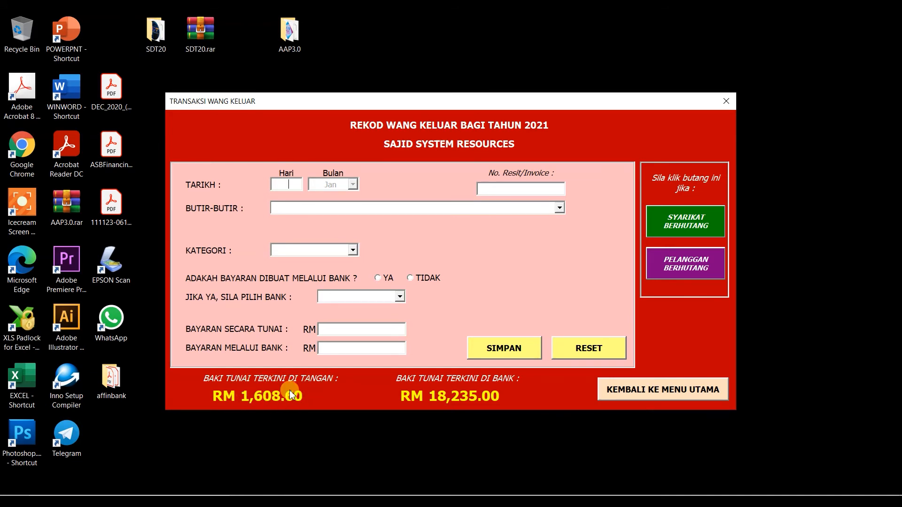
click(653, 390)
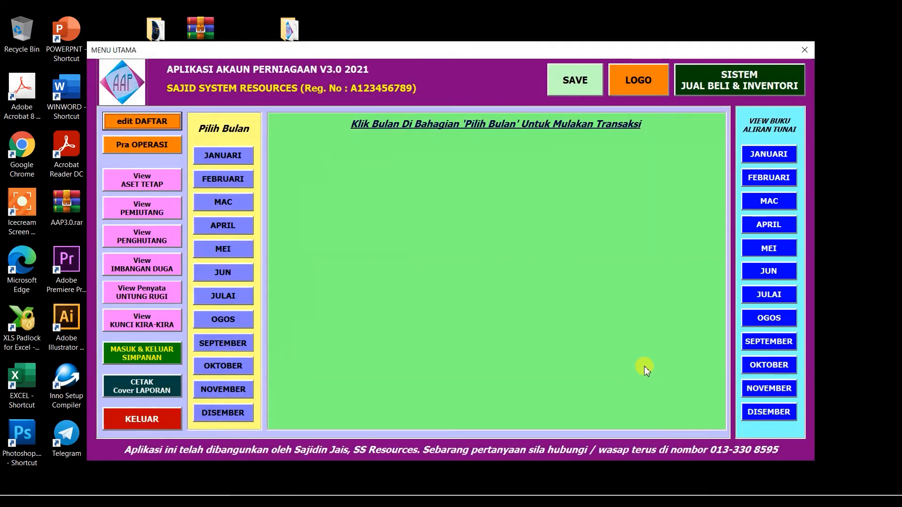
click(778, 155)
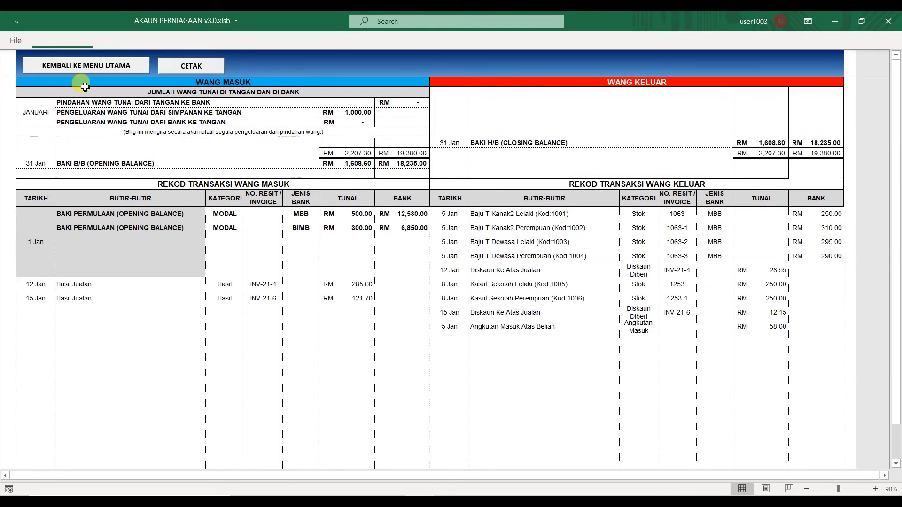
click(85, 71)
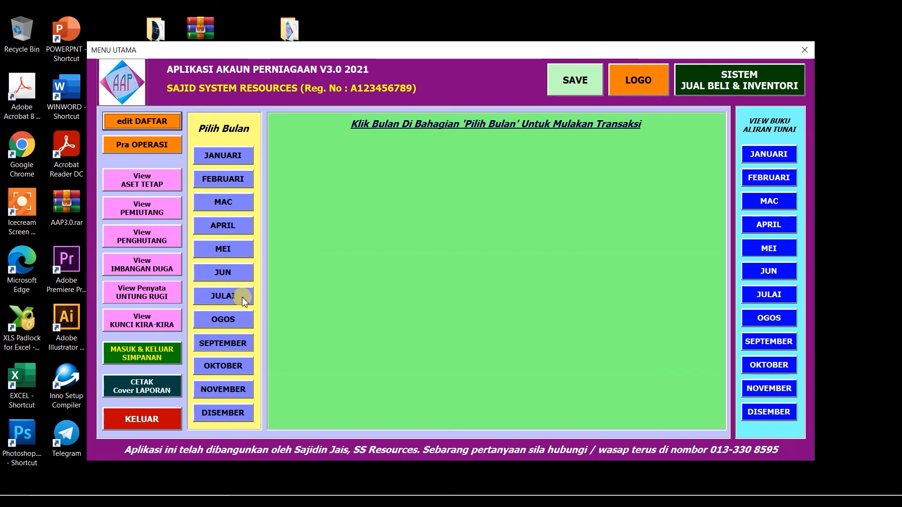
Review the income statement's RM 58 Angkutan Masuk, Pengangkutan and Susut Nilai values, then return to the menu.
click(138, 290)
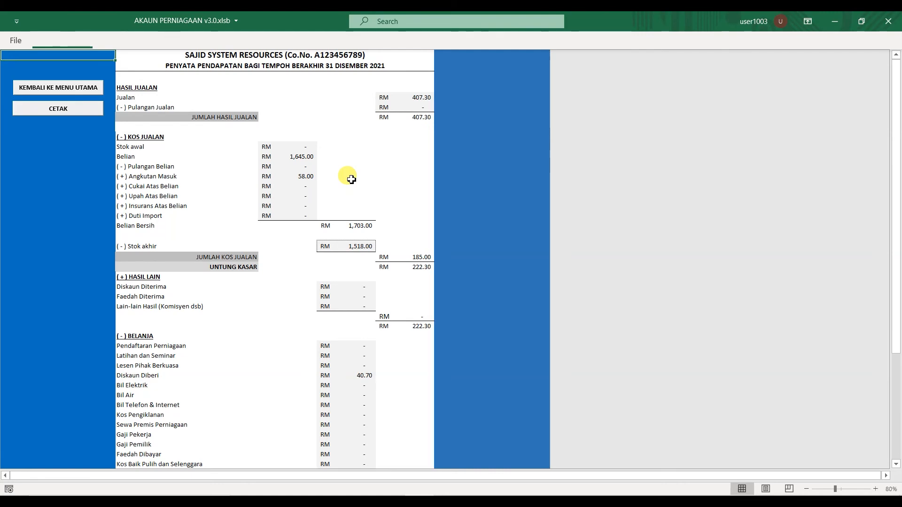
scroll(351, 180, down, 8)
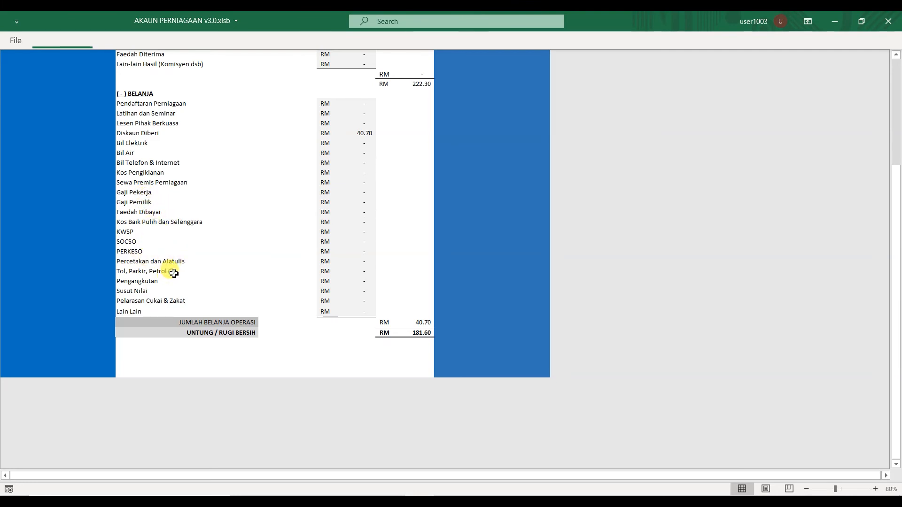
click(365, 280)
click(361, 289)
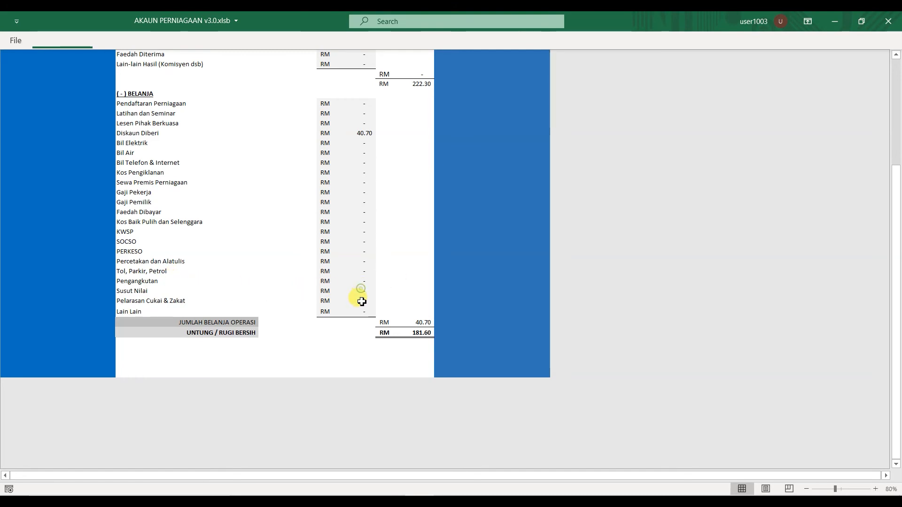
scroll(367, 263, up, 8)
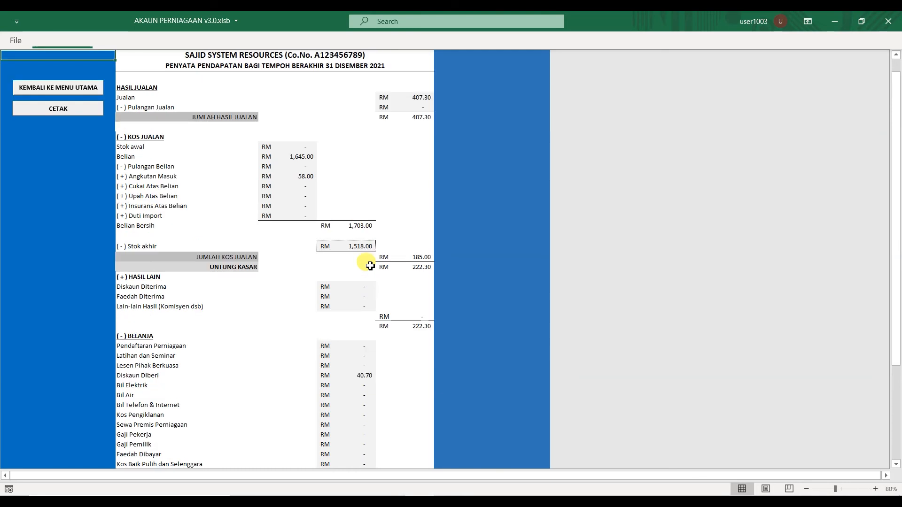
click(73, 90)
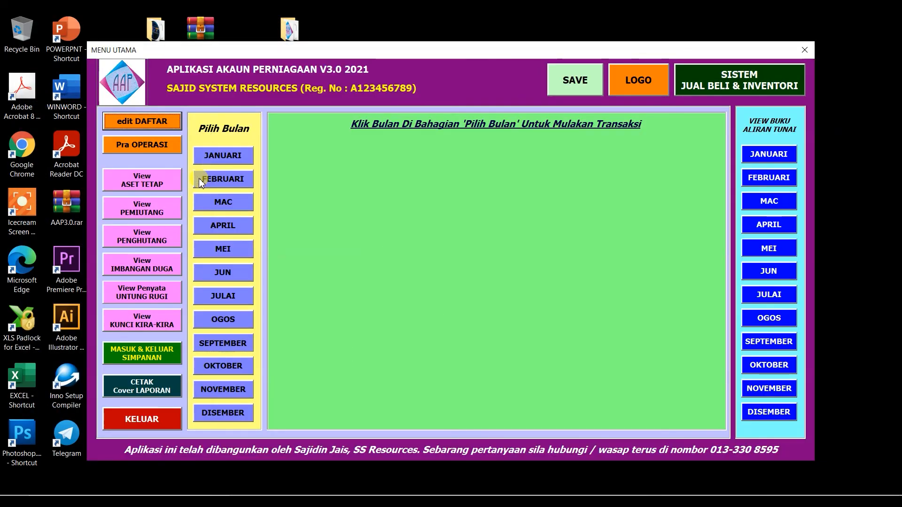
click(144, 322)
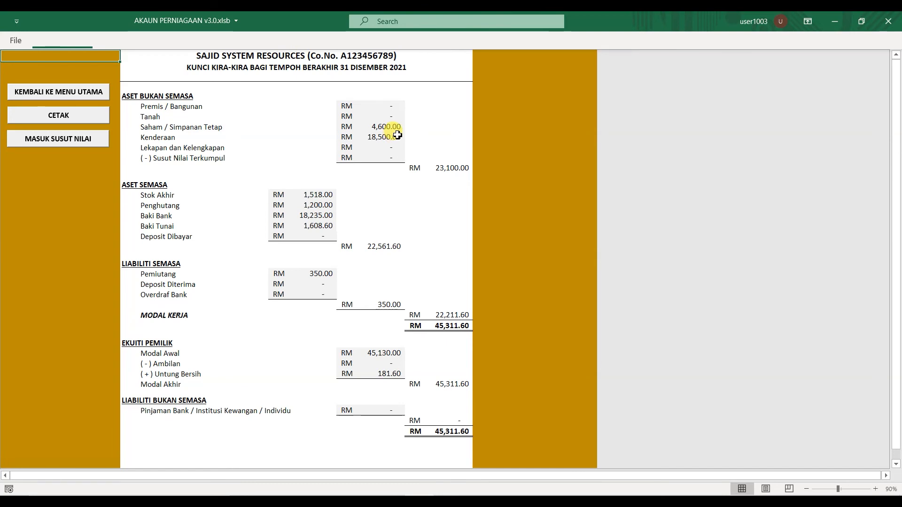
click(54, 94)
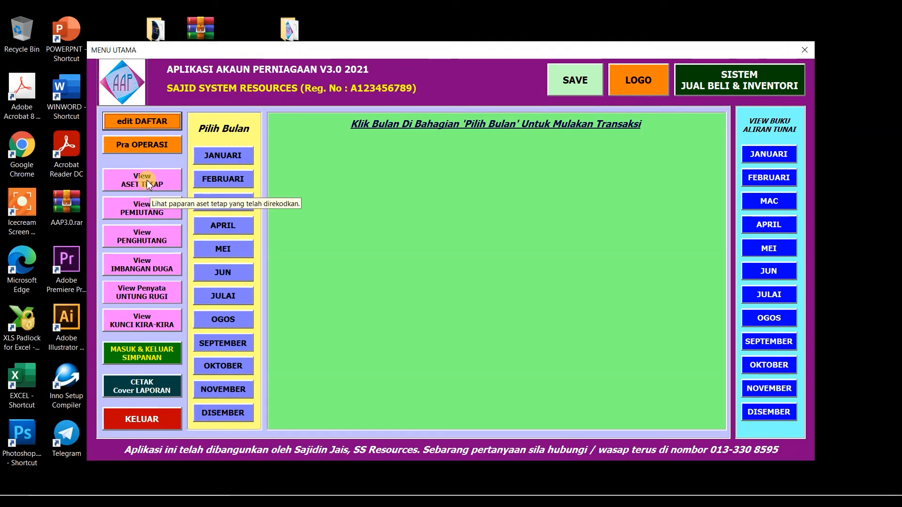
Open the ASET TETAP register and start KEMASKINI ASET, dismissing the update notice.
click(147, 184)
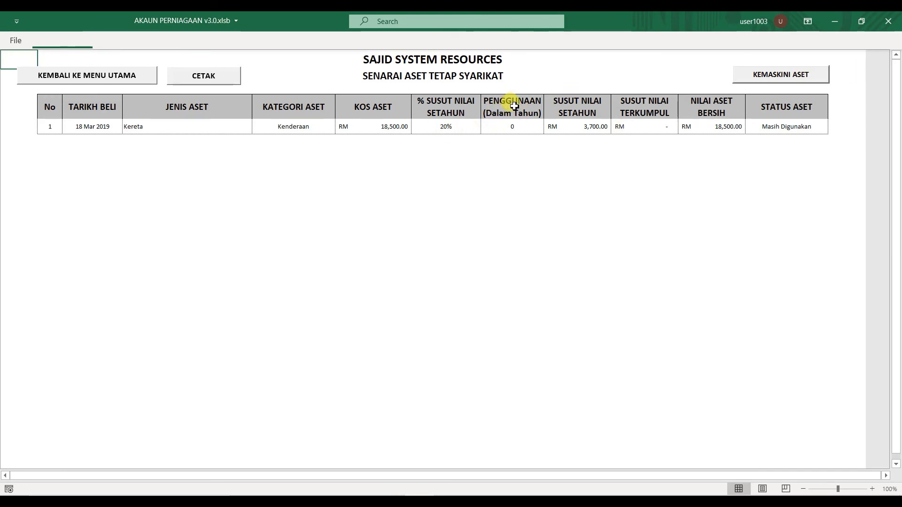
click(784, 80)
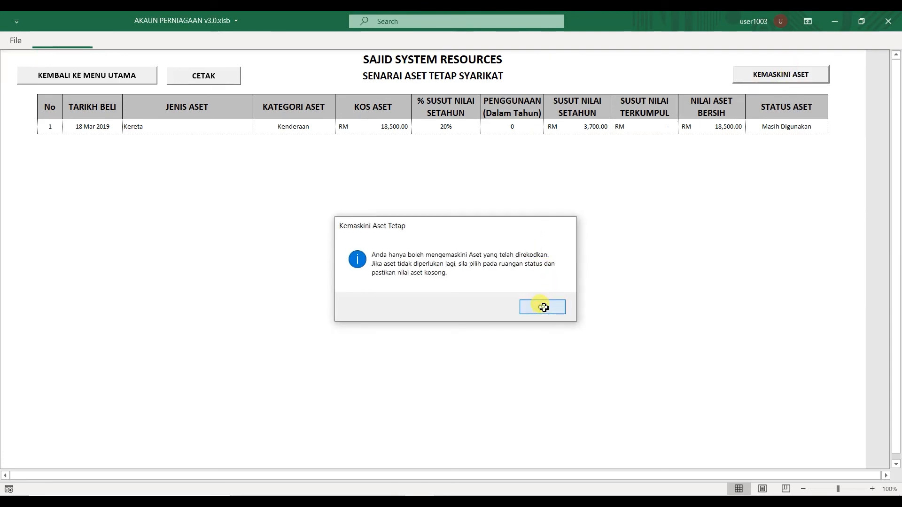
click(543, 307)
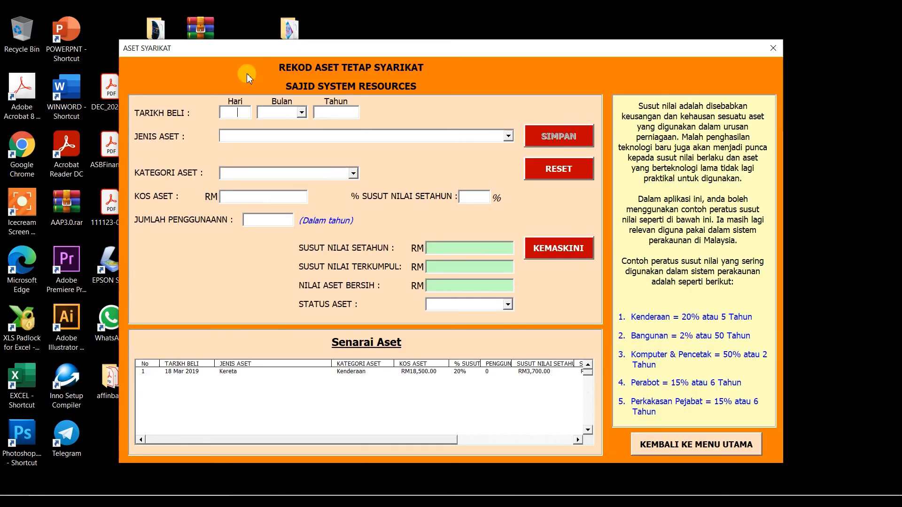
Load the Kereta asset from Senarai Aset into the asset form.
click(346, 373)
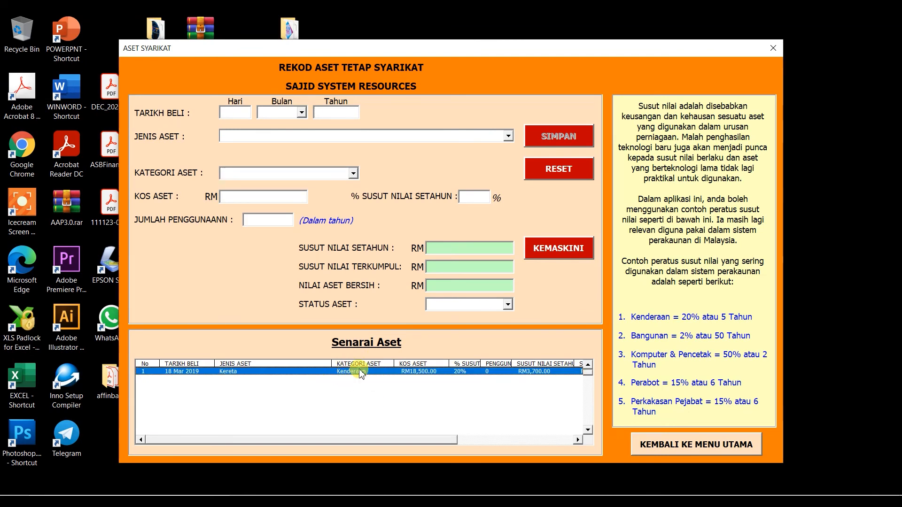
double_click(361, 374)
click(545, 301)
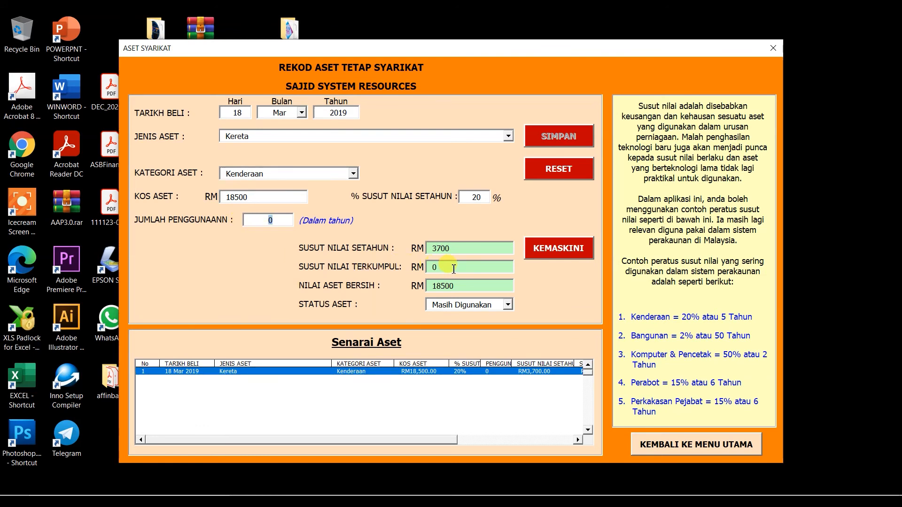
Inspect Kereta's years of use and accumulated depreciation, then open the balance sheet to 31 Dec 2021.
click(445, 267)
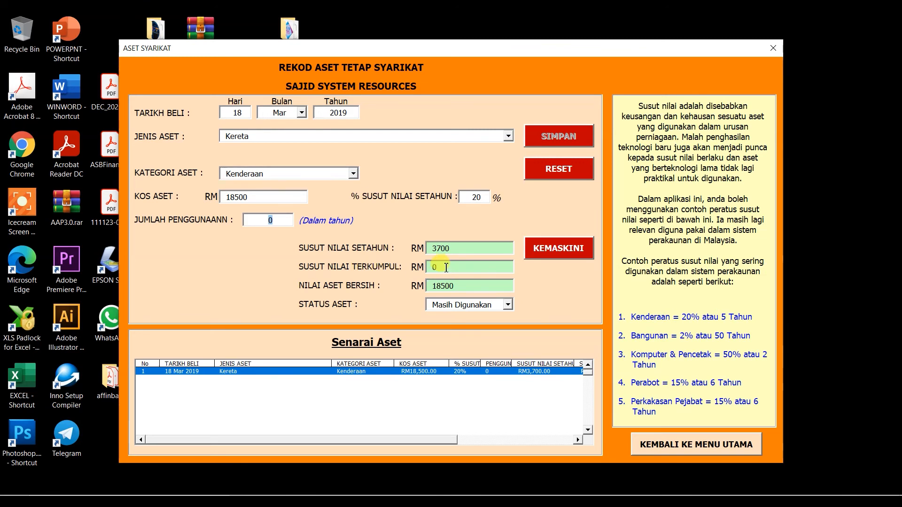
click(421, 271)
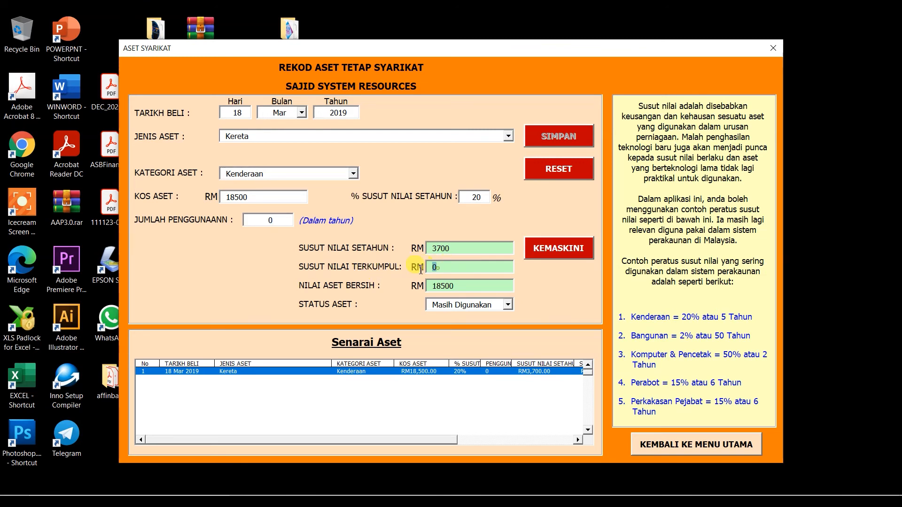
drag(435, 267, 493, 272)
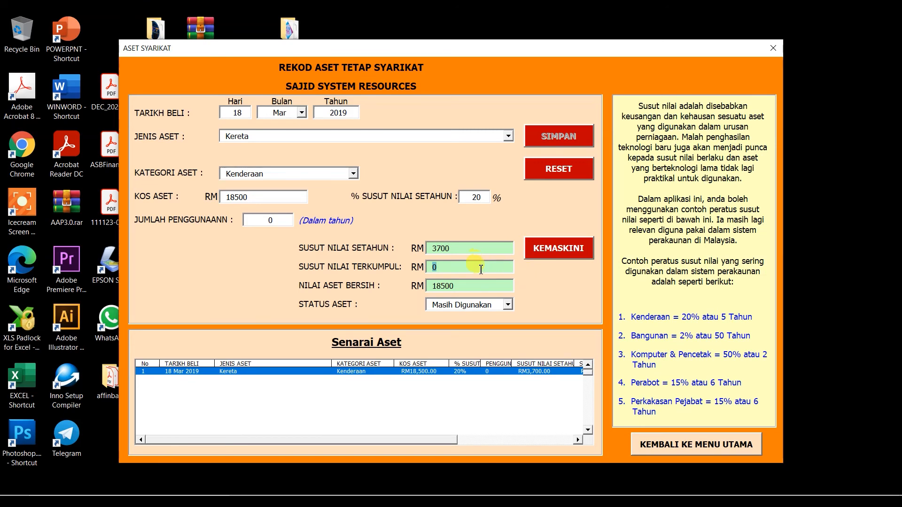
click(442, 270)
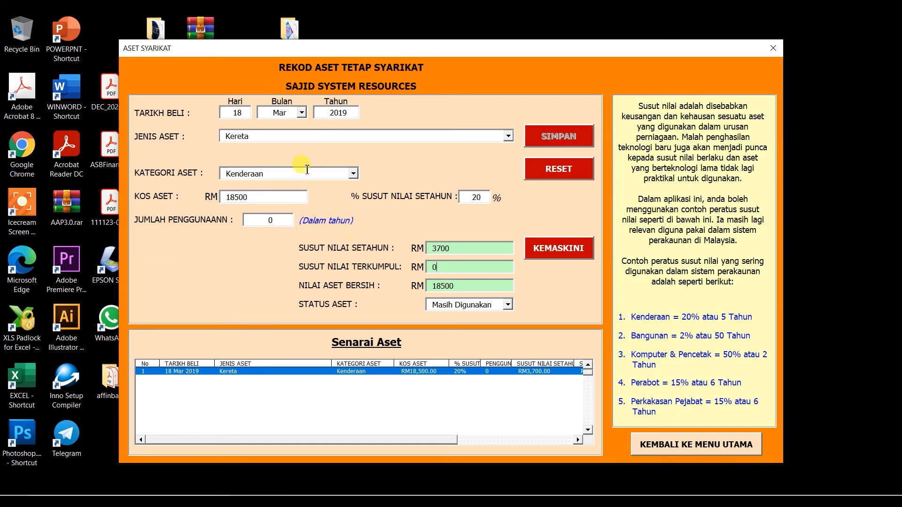
drag(279, 218, 269, 220)
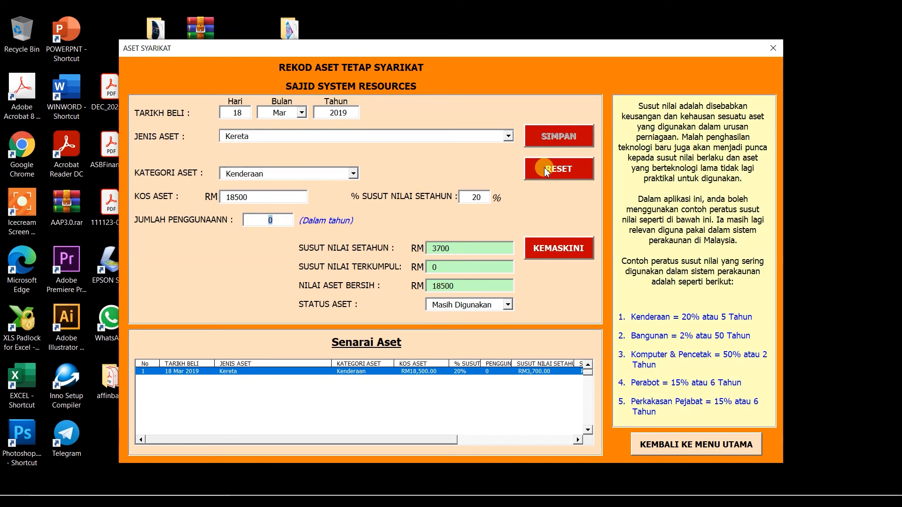
click(666, 449)
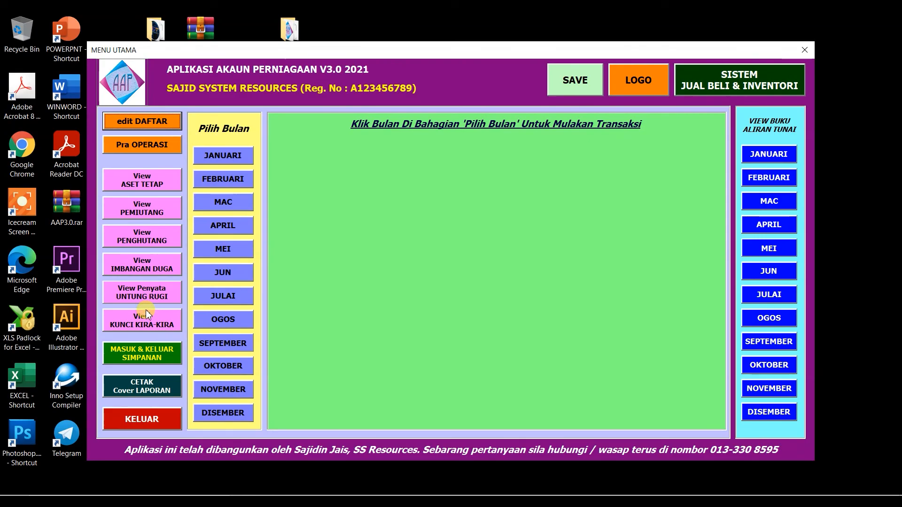
click(143, 324)
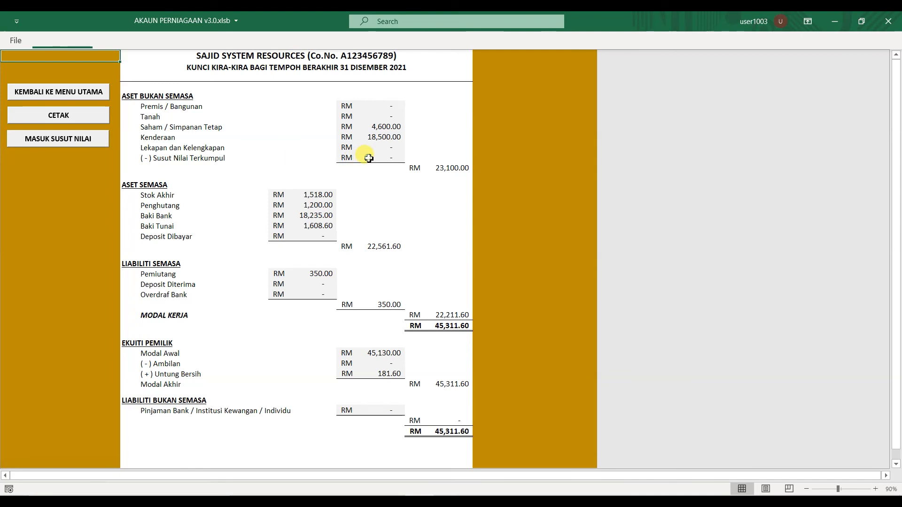
Enter RM 300 in the MASUK SUSUT NILAI accumulated-depreciation form and submit it.
click(53, 143)
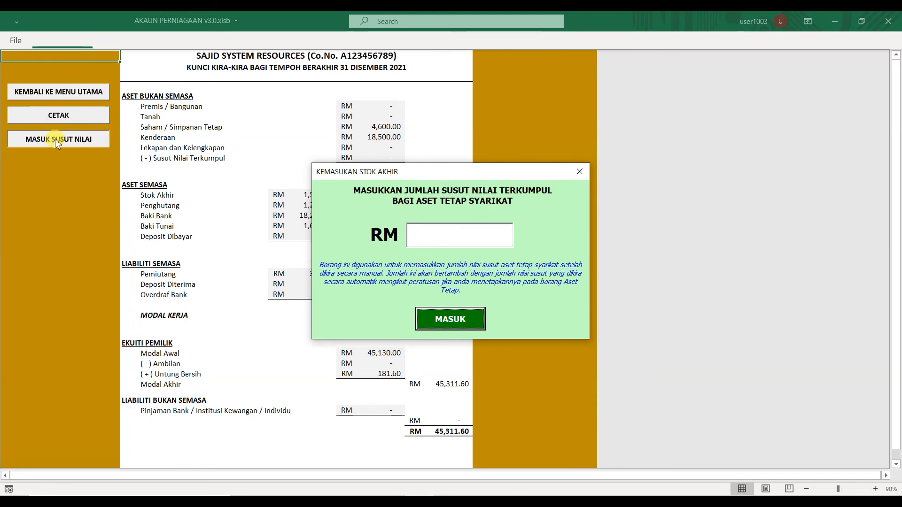
drag(390, 175, 383, 155)
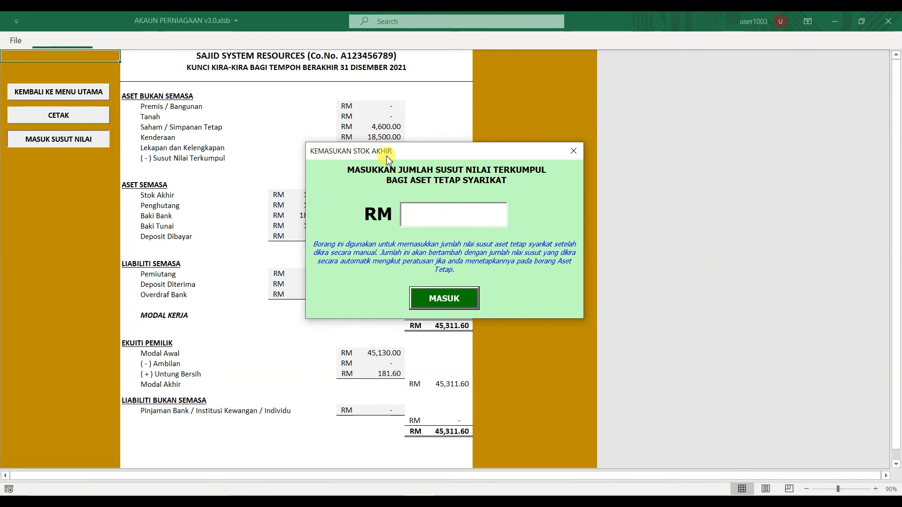
click(444, 212)
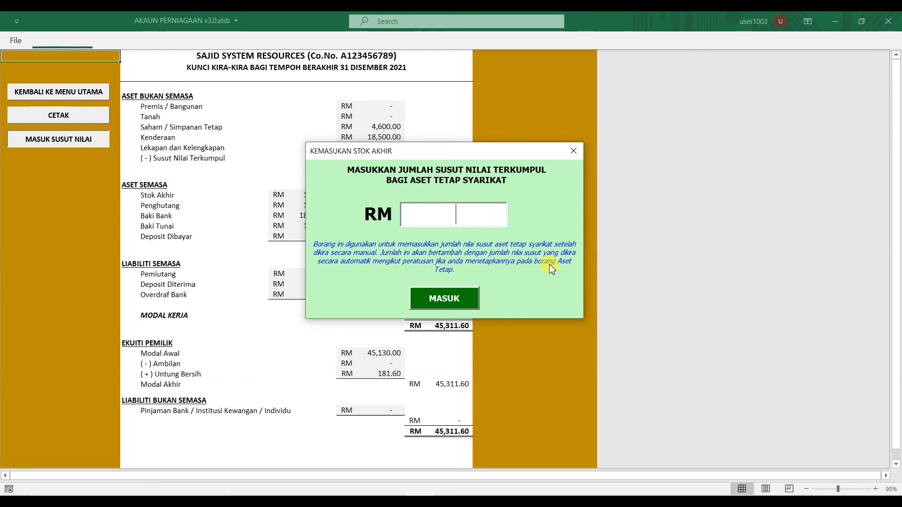
click(430, 215)
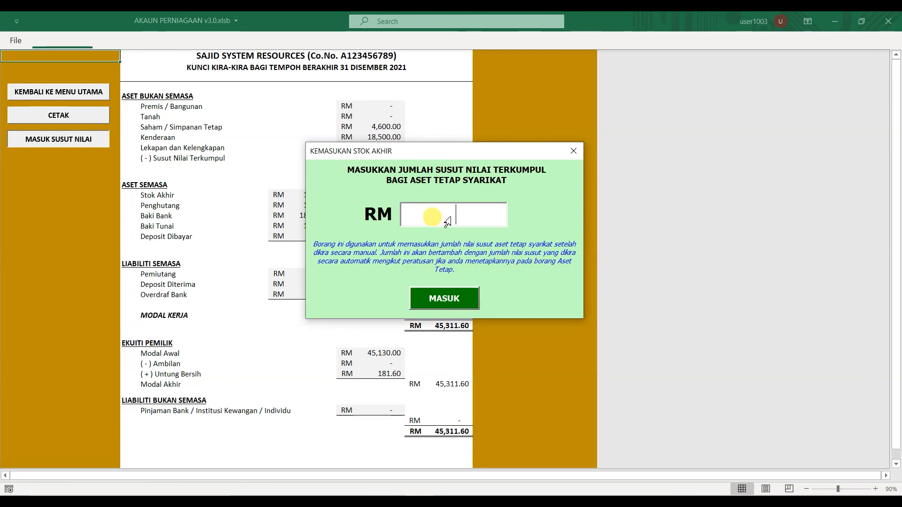
drag(437, 155, 354, 156)
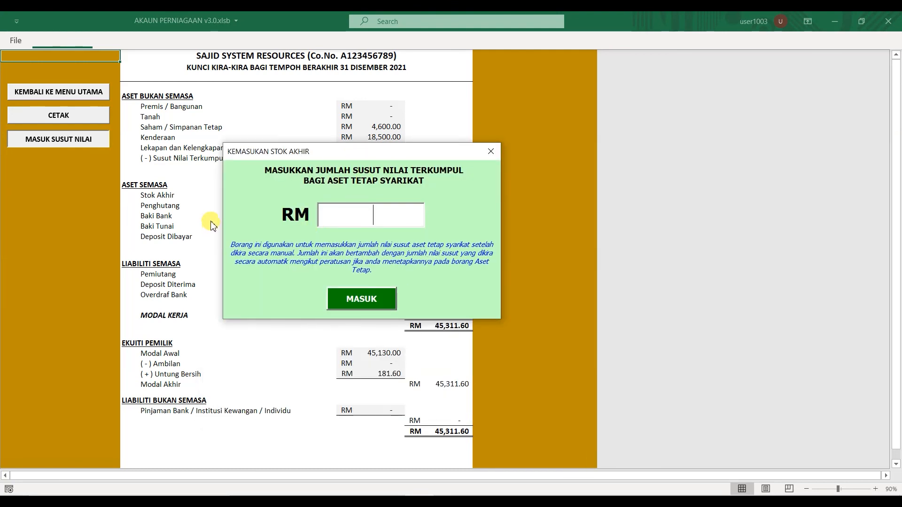
text(300)
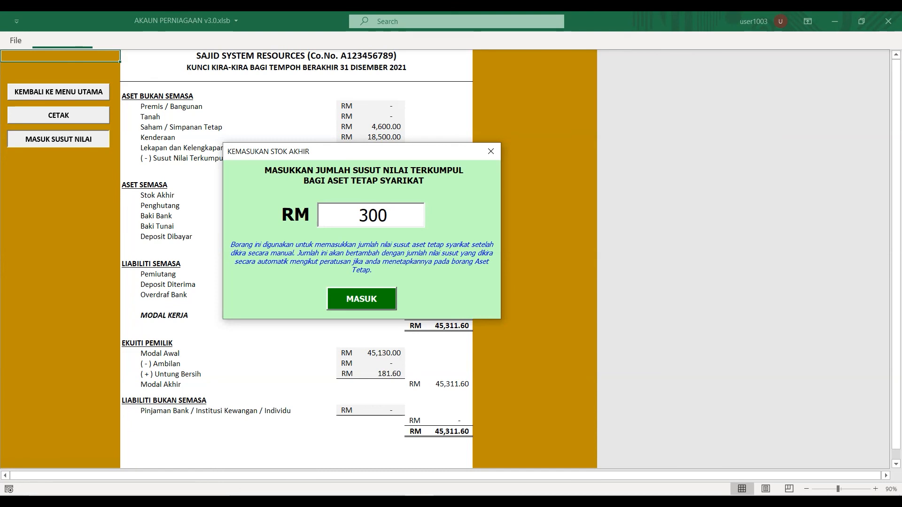
click(359, 295)
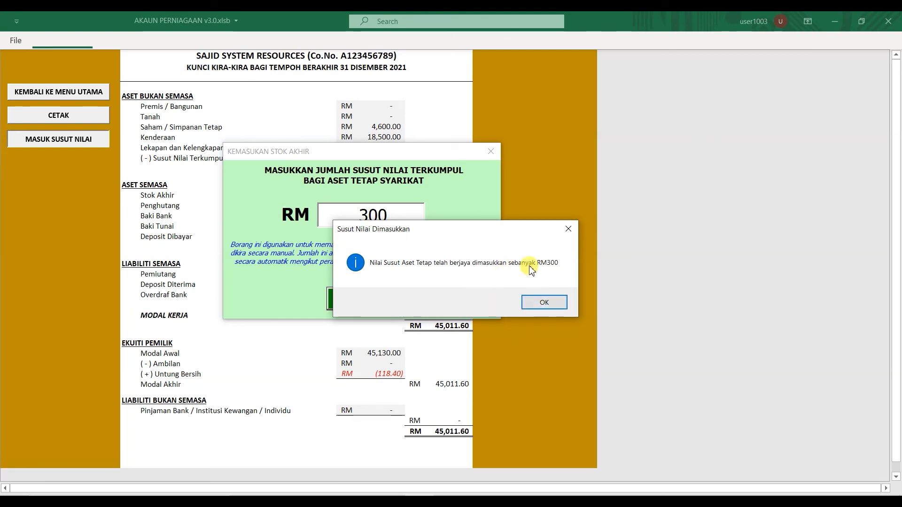
Confirm the depreciation entry, then check the income statement's RM 300 Susut Nilai and RM 118.40 net loss.
click(545, 303)
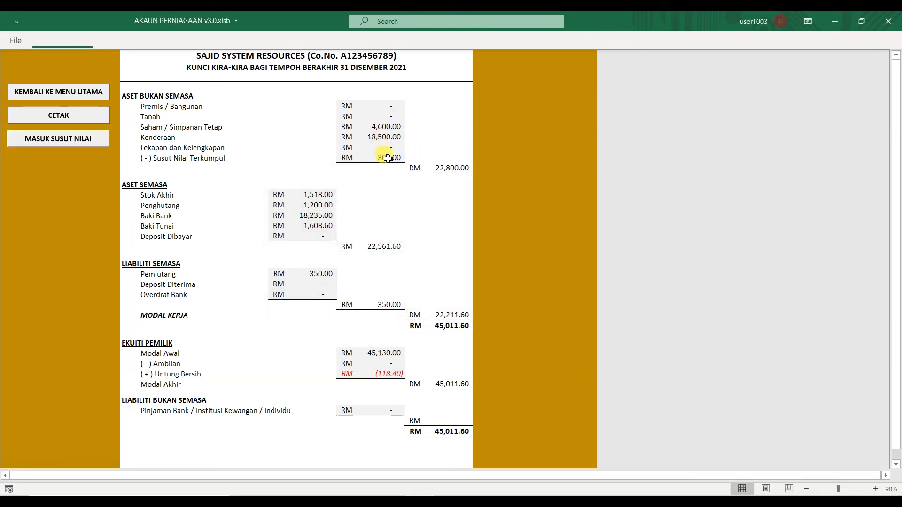
click(72, 94)
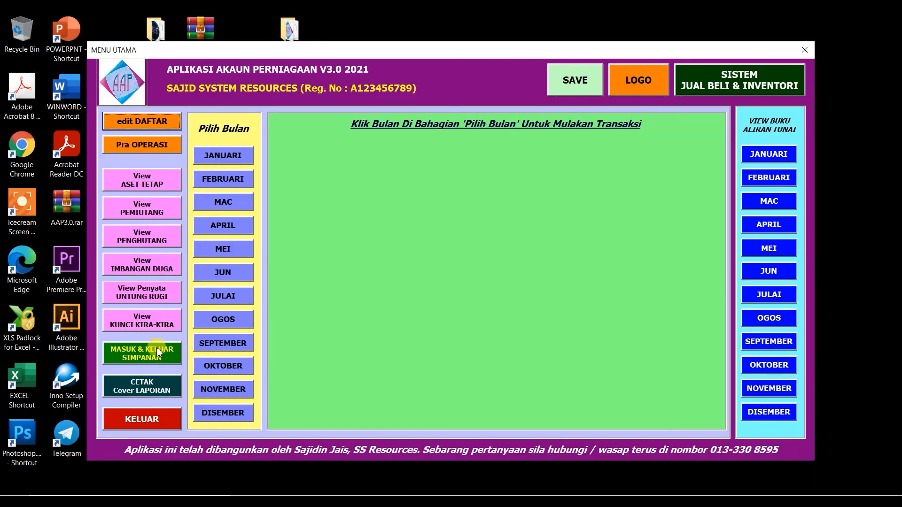
click(139, 299)
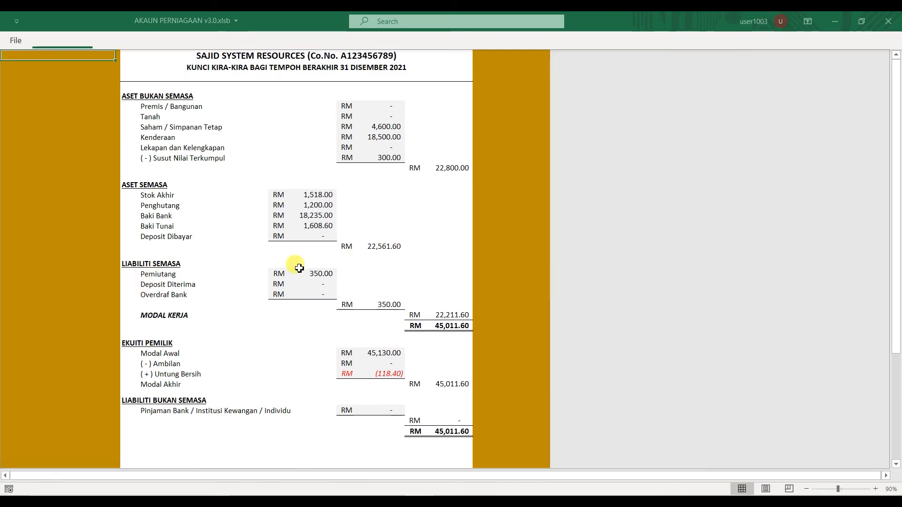
scroll(328, 332, down, 5)
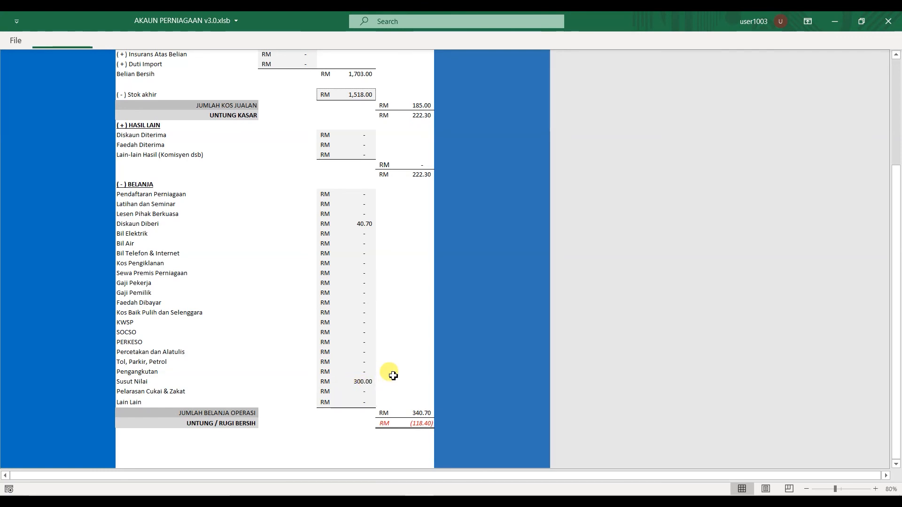
scroll(393, 373, up, 5)
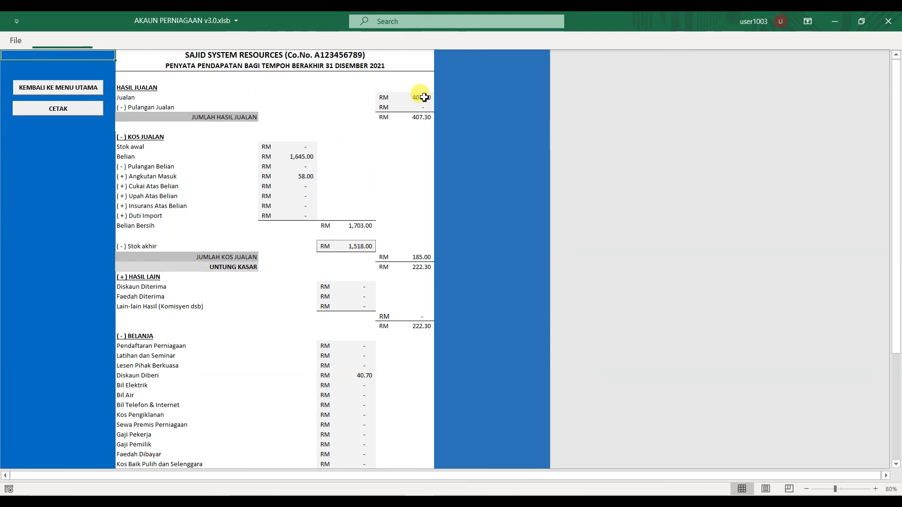
scroll(405, 364, down, 1)
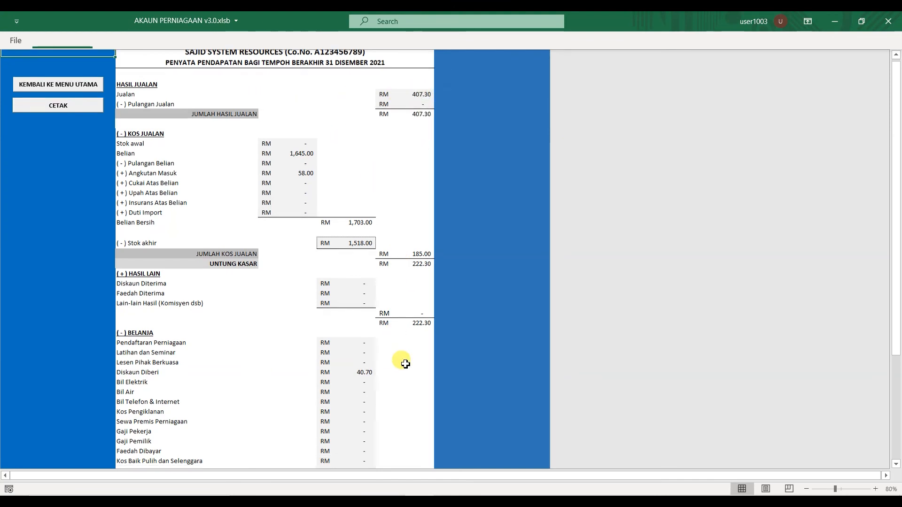
scroll(404, 365, down, 7)
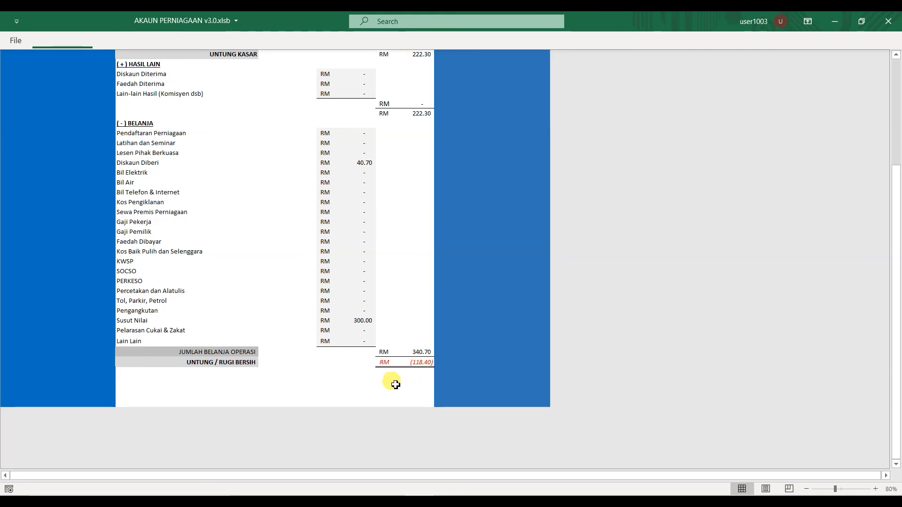
scroll(337, 343, up, 7)
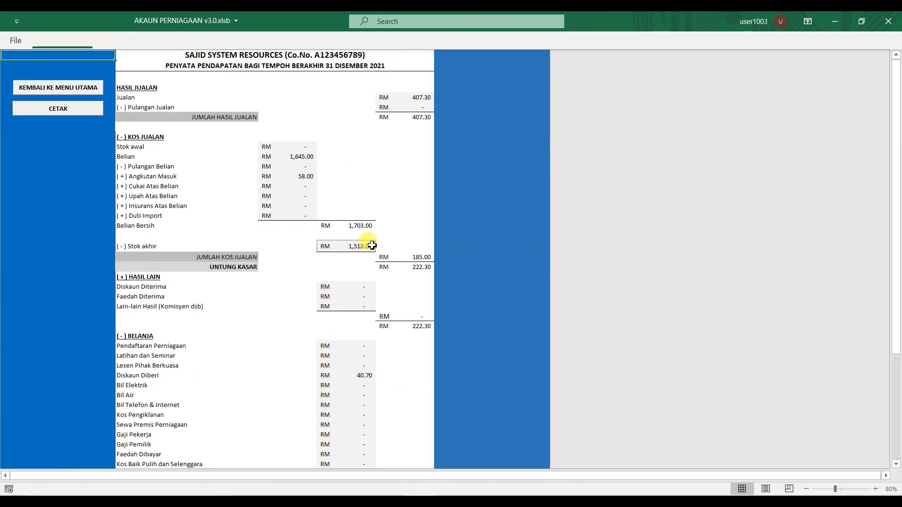
click(82, 87)
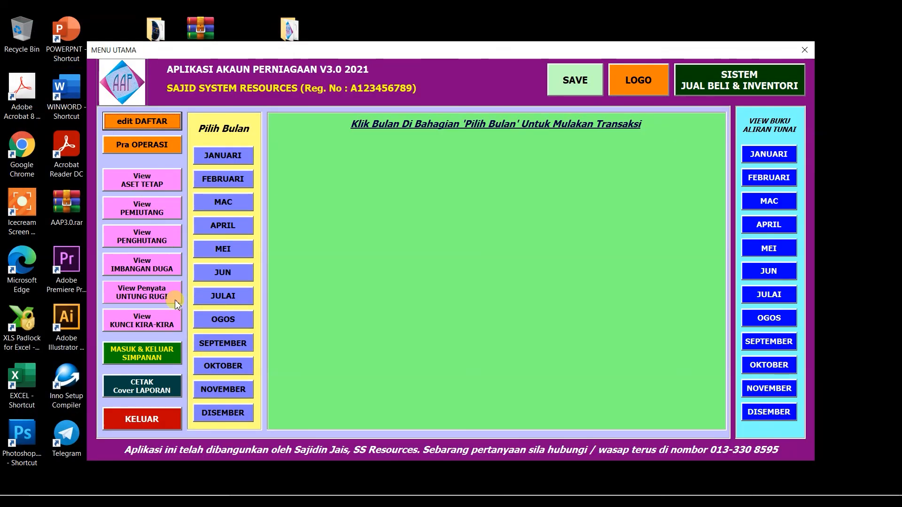
Reset the balance sheet's accumulated depreciation to RM 0 via MASUK SUSUT NILAI.
click(151, 323)
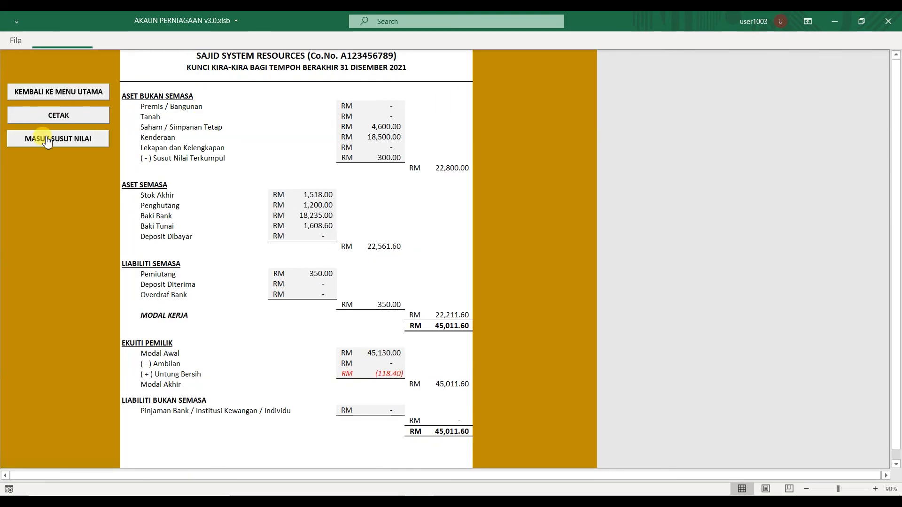
click(47, 140)
click(450, 235)
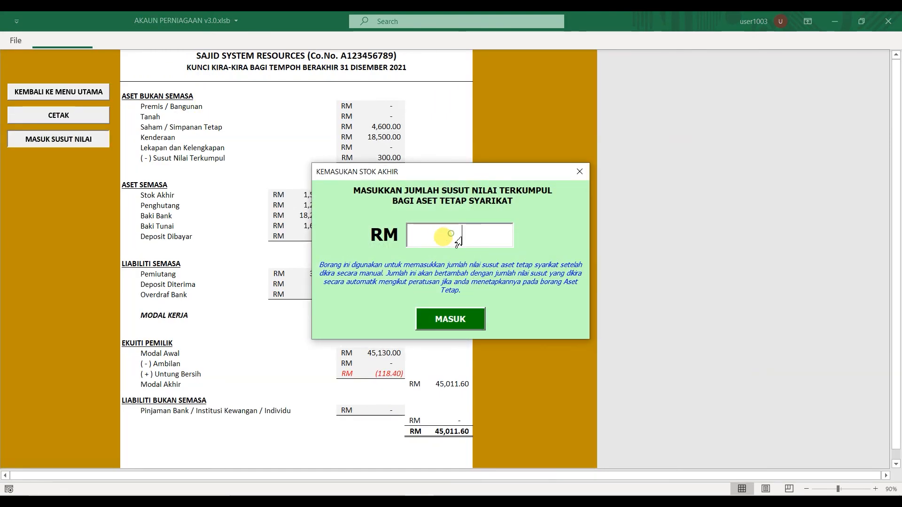
text(0)
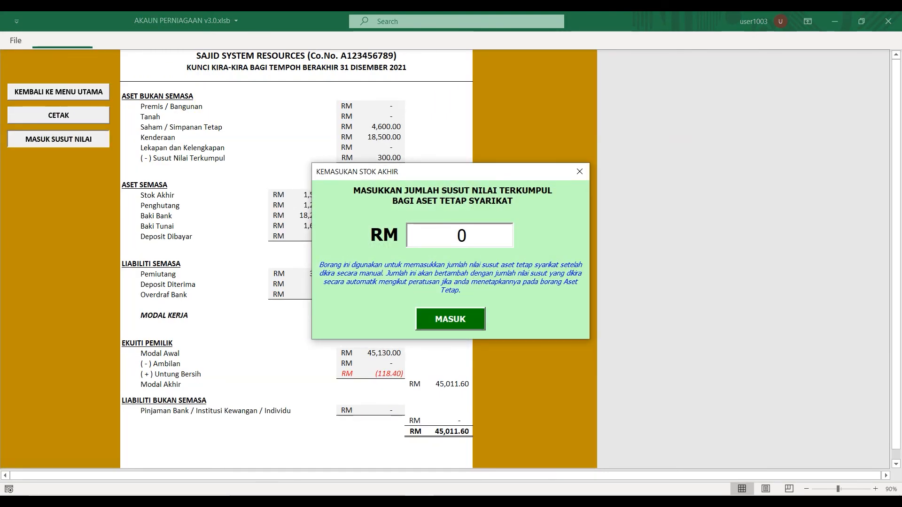
click(450, 322)
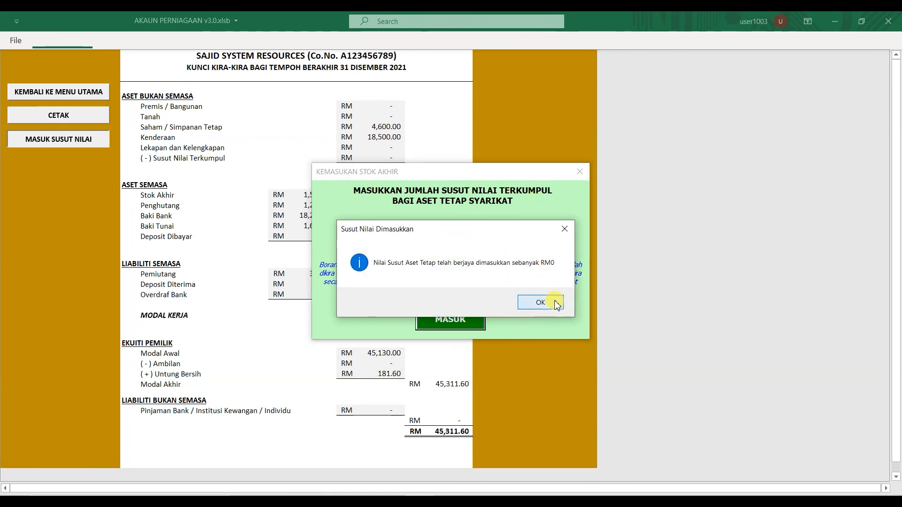
click(556, 302)
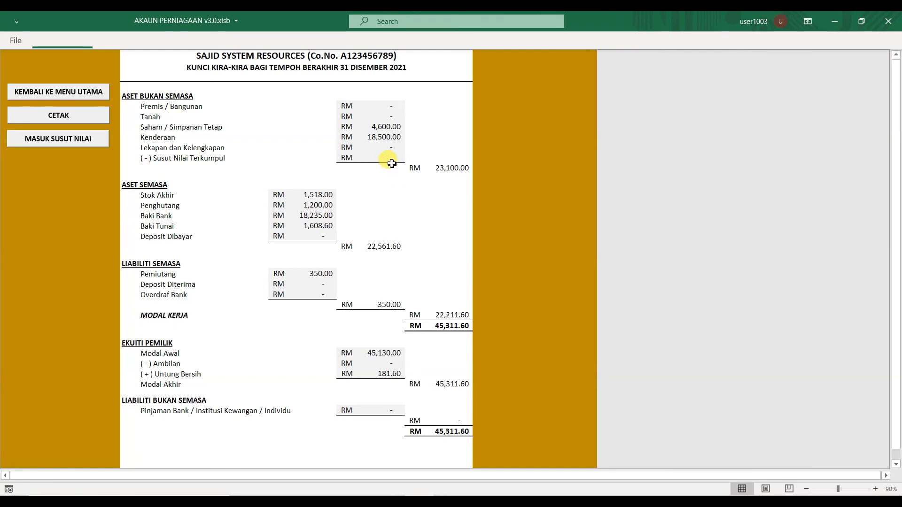
Check the income statement shows RM 181.60 net profit with no depreciation, then return to the menu.
click(29, 92)
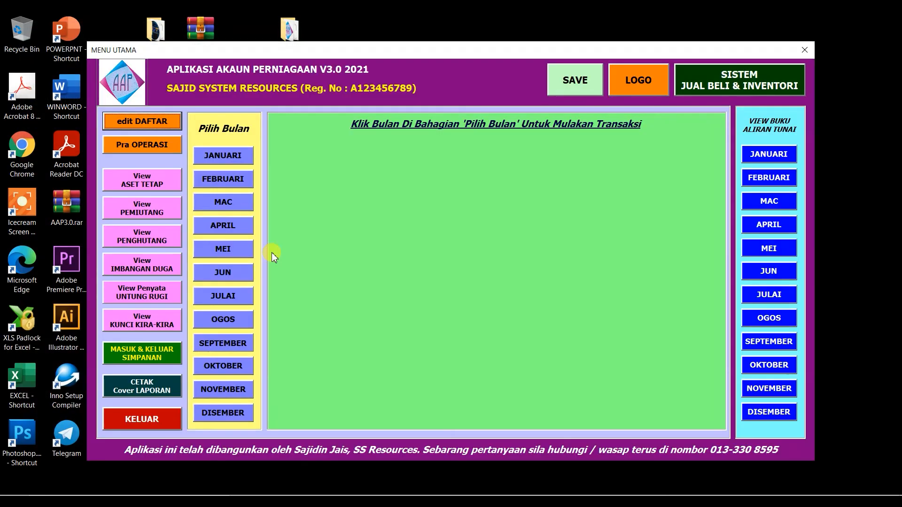
click(143, 291)
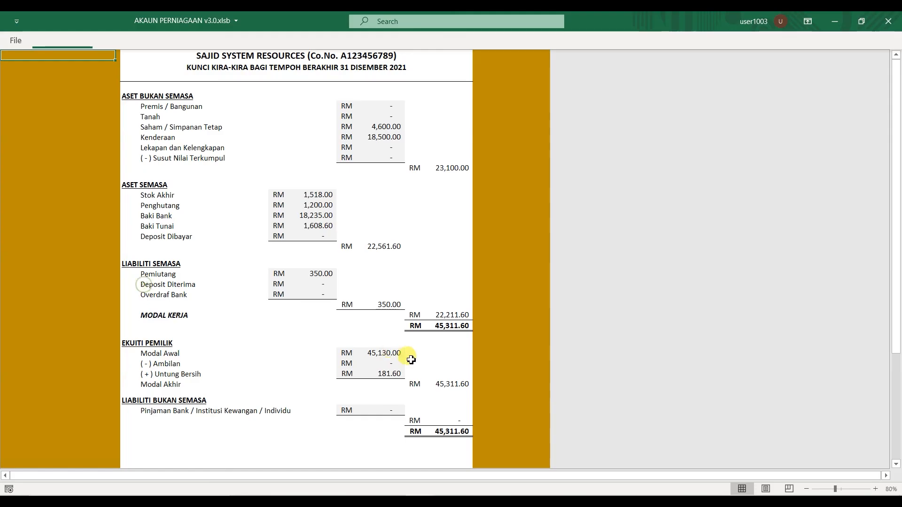
scroll(413, 362, down, 6)
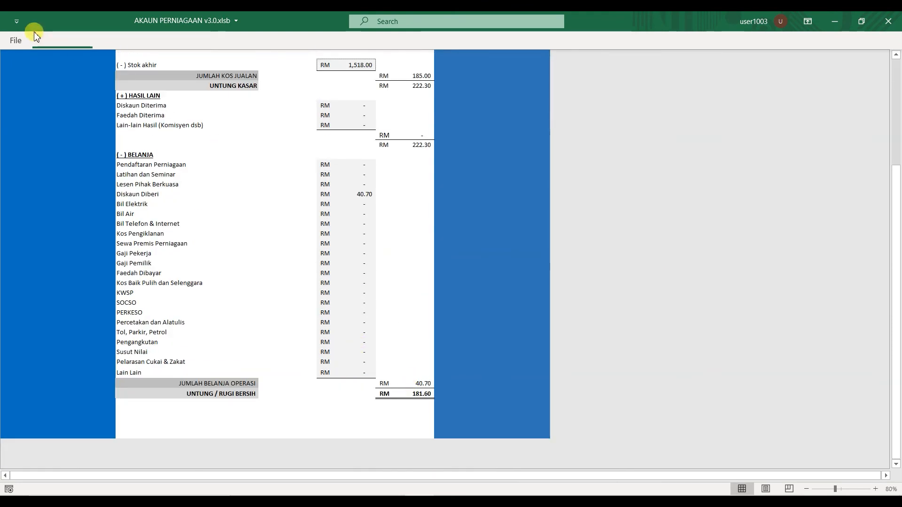
scroll(383, 366, up, 6)
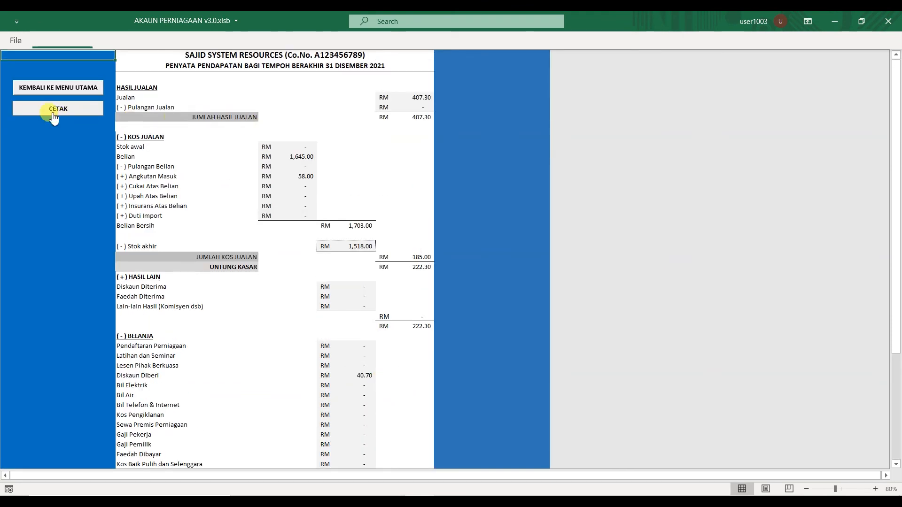
click(58, 88)
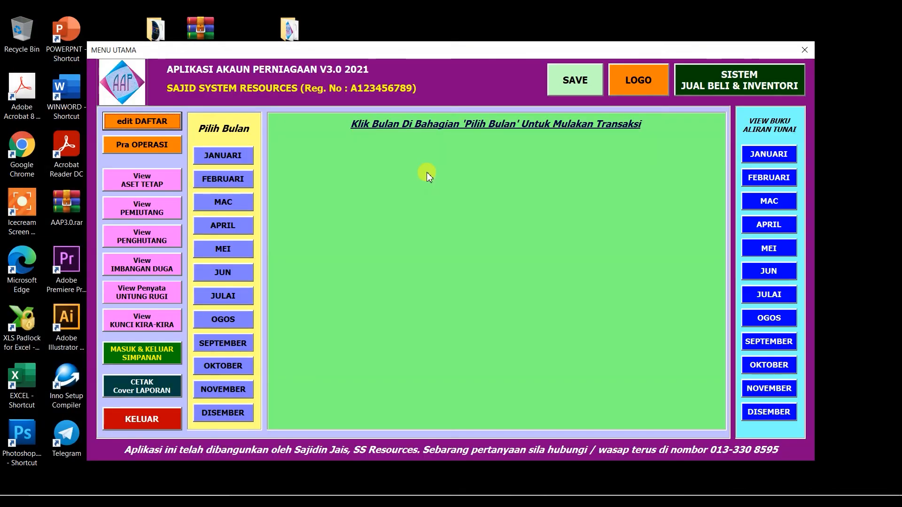
click(143, 184)
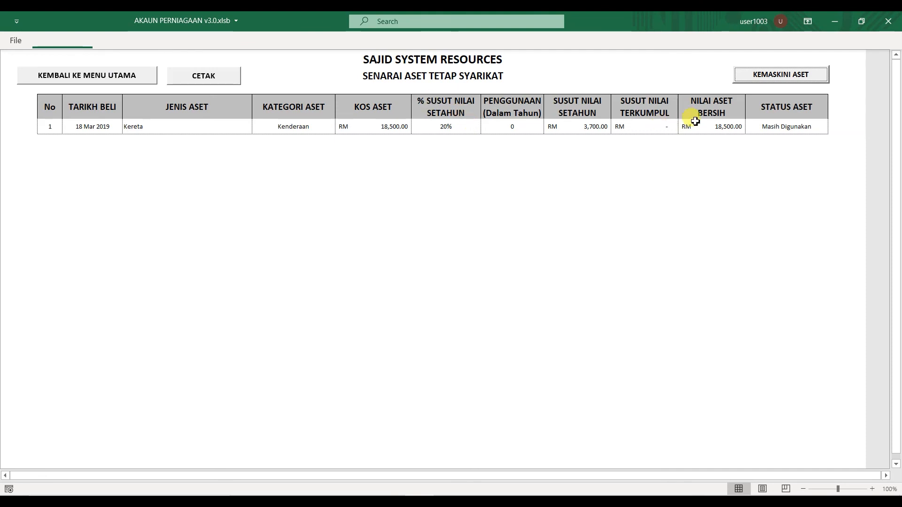
click(771, 78)
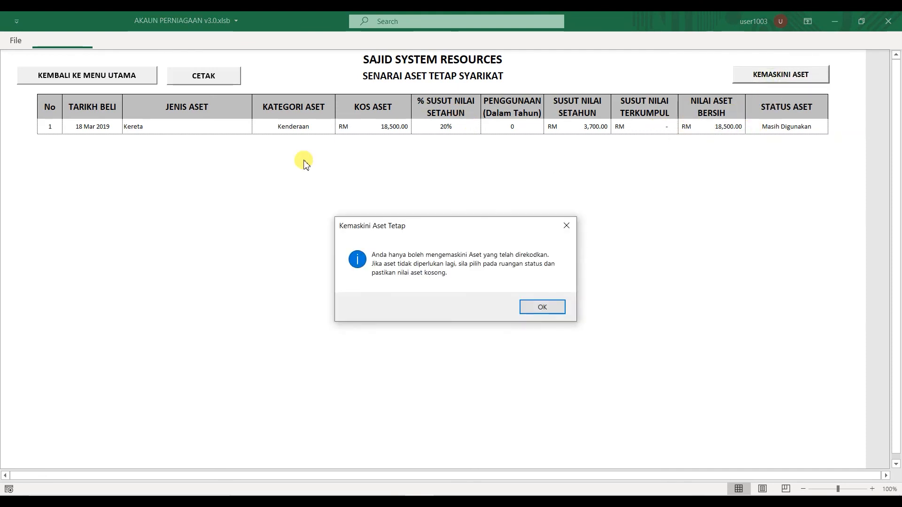
click(544, 307)
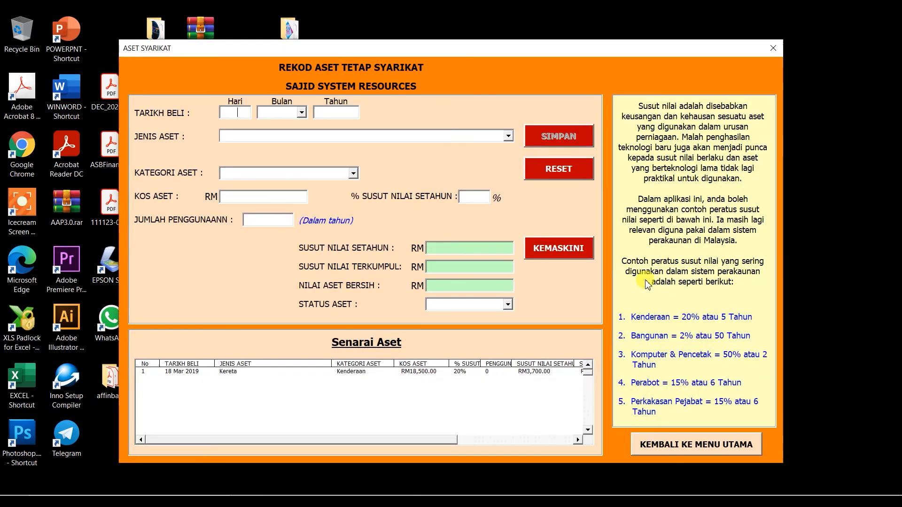
click(700, 444)
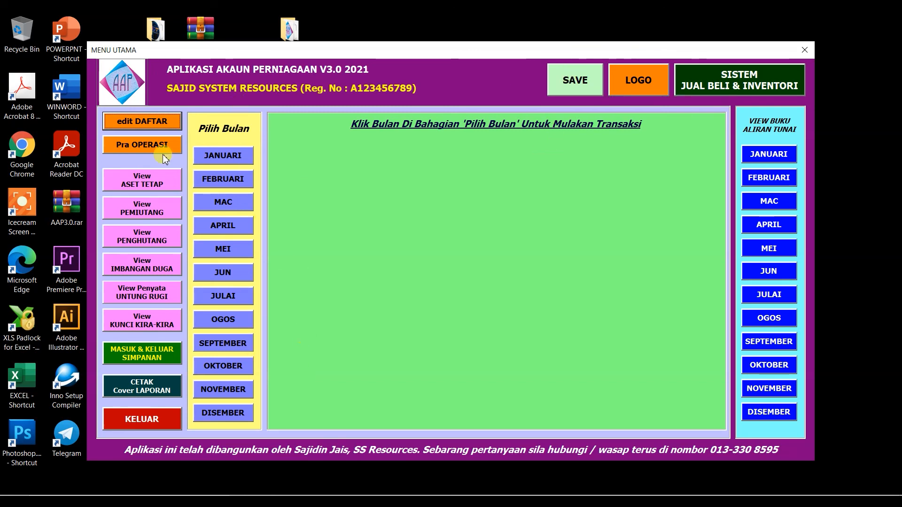
Exit with KELUAR and save the workbook over AKAUN 2021.xlsc, replacing the existing file.
click(141, 419)
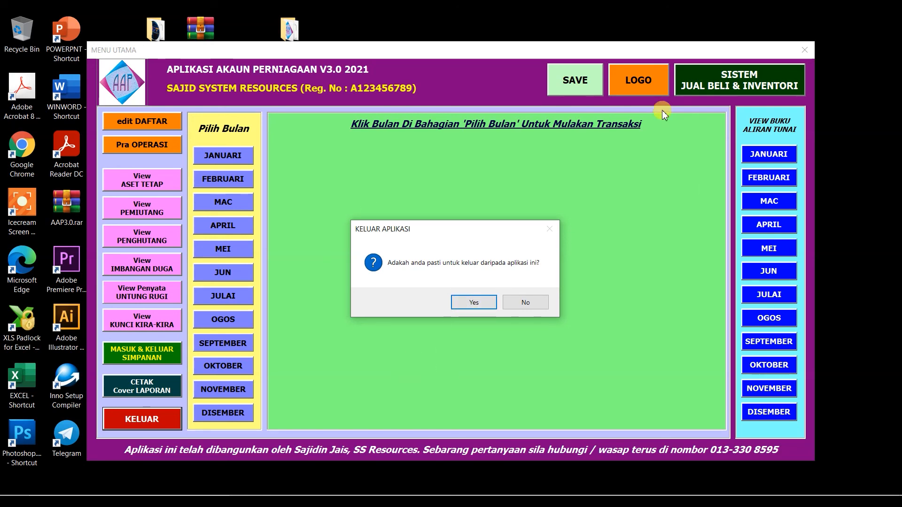
click(469, 302)
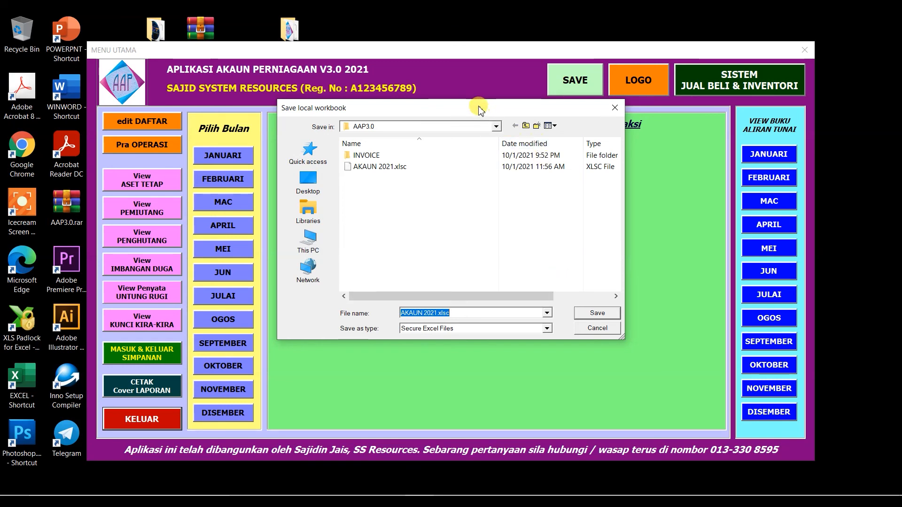
drag(479, 110, 456, 135)
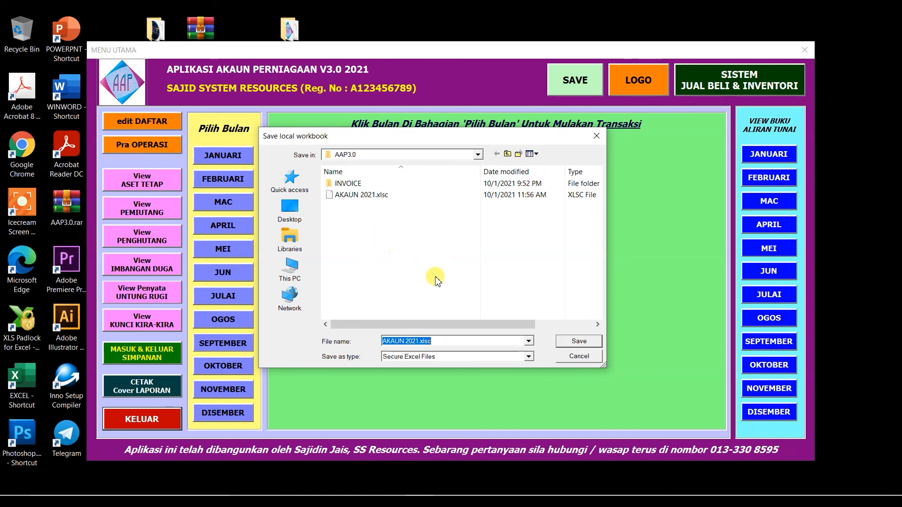
click(367, 199)
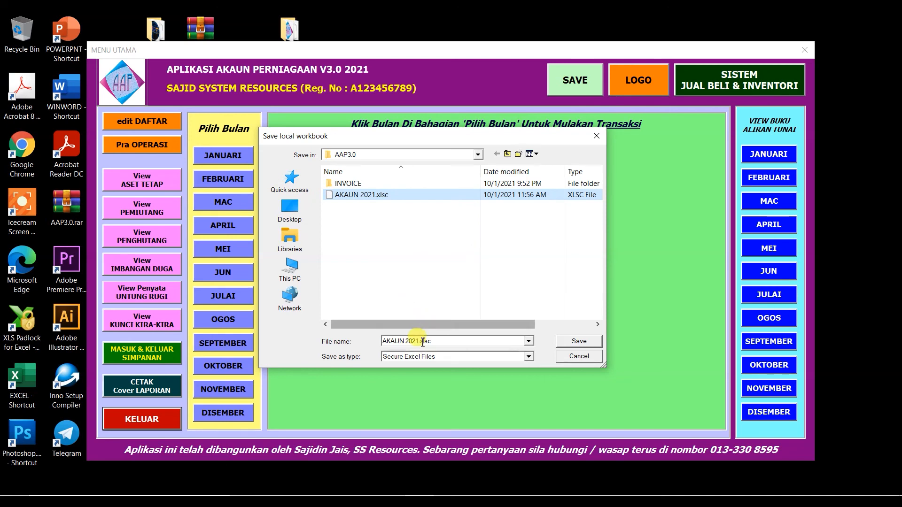
triple_click(441, 342)
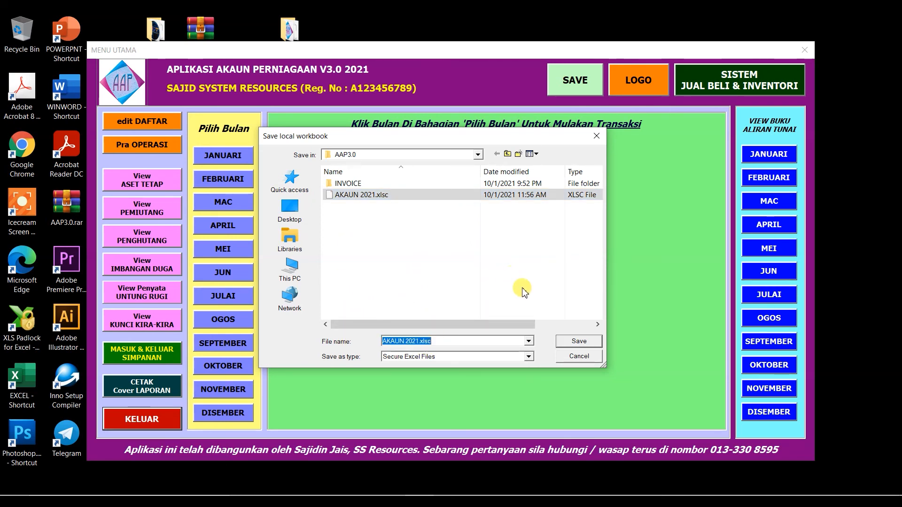
click(583, 343)
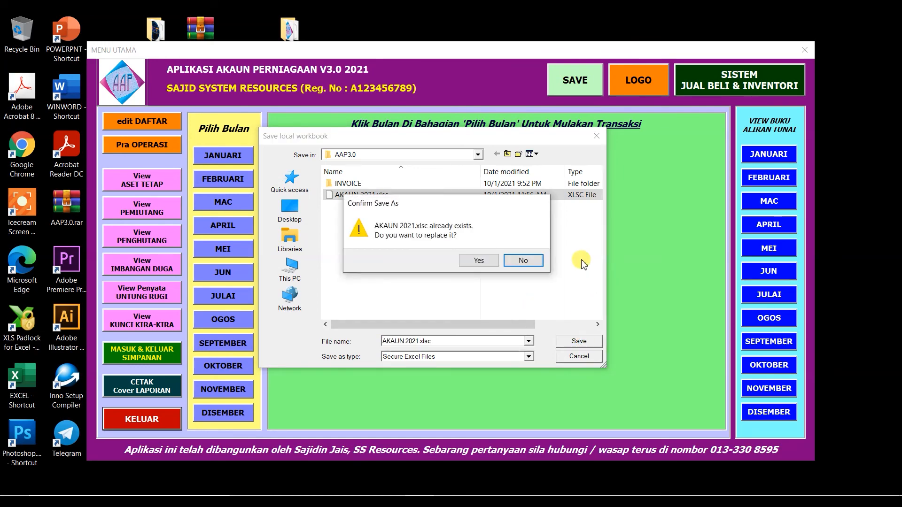
click(478, 262)
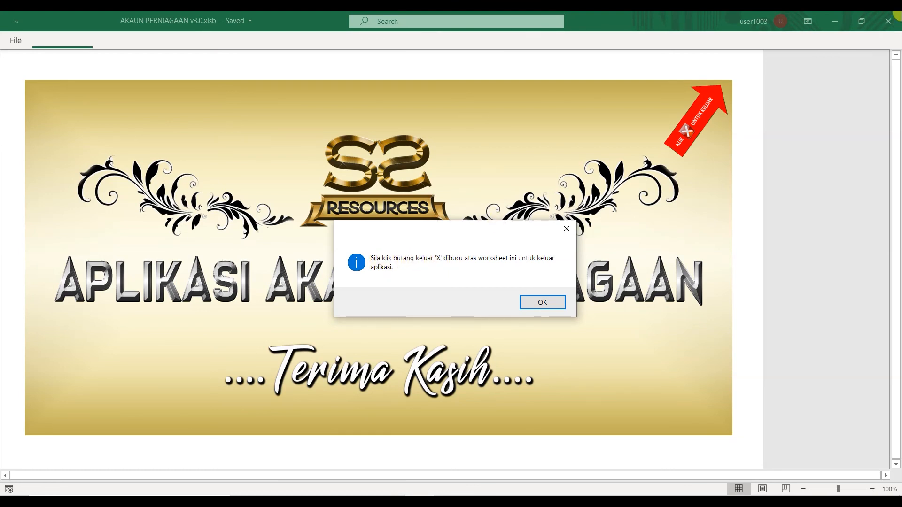
Acknowledge the exit message on the 'Terima Kasih' screen, then close the workbook and quit Excel.
click(540, 301)
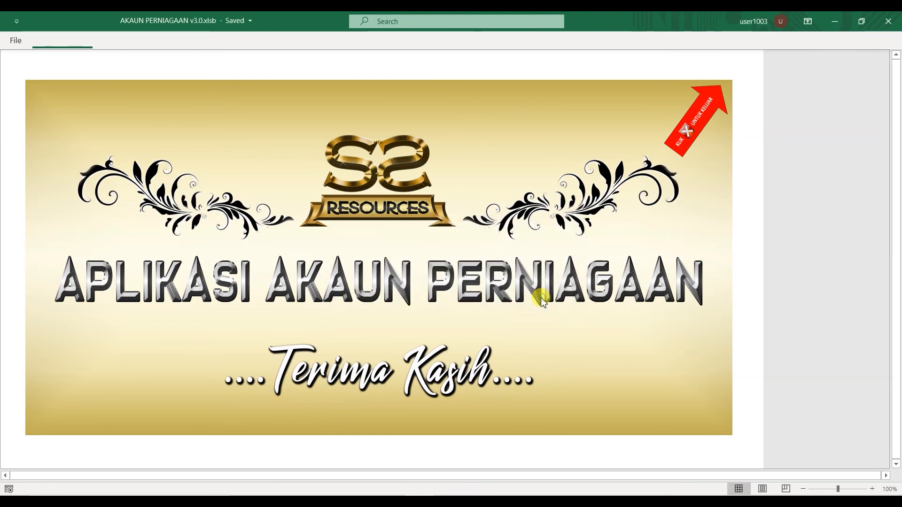
click(895, 23)
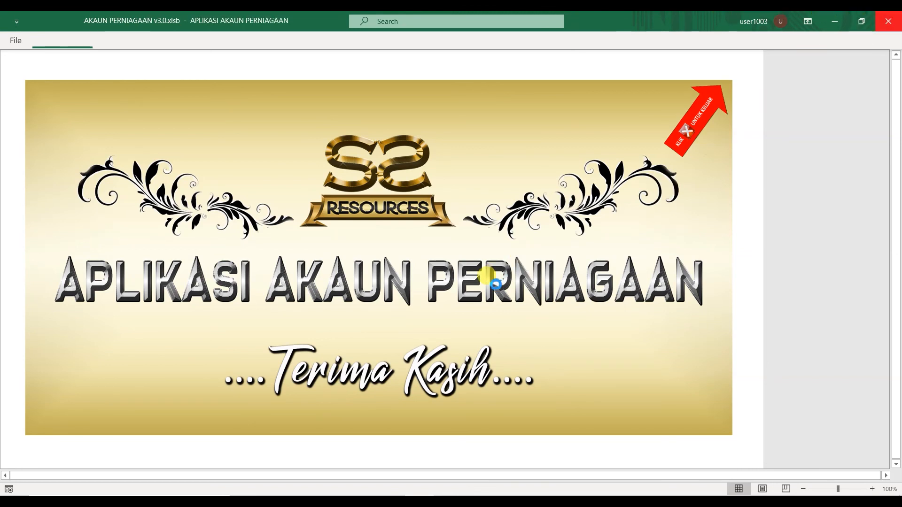